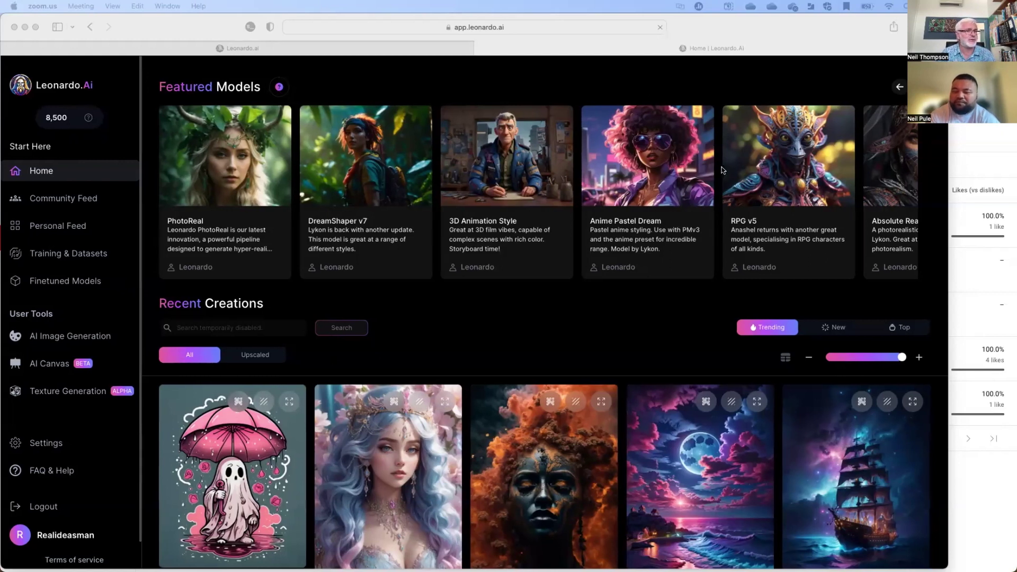
# - Look through the Featured Models on the home page, from PhotoReal through to Vintage Style Photography
pyautogui.click(853, 109)
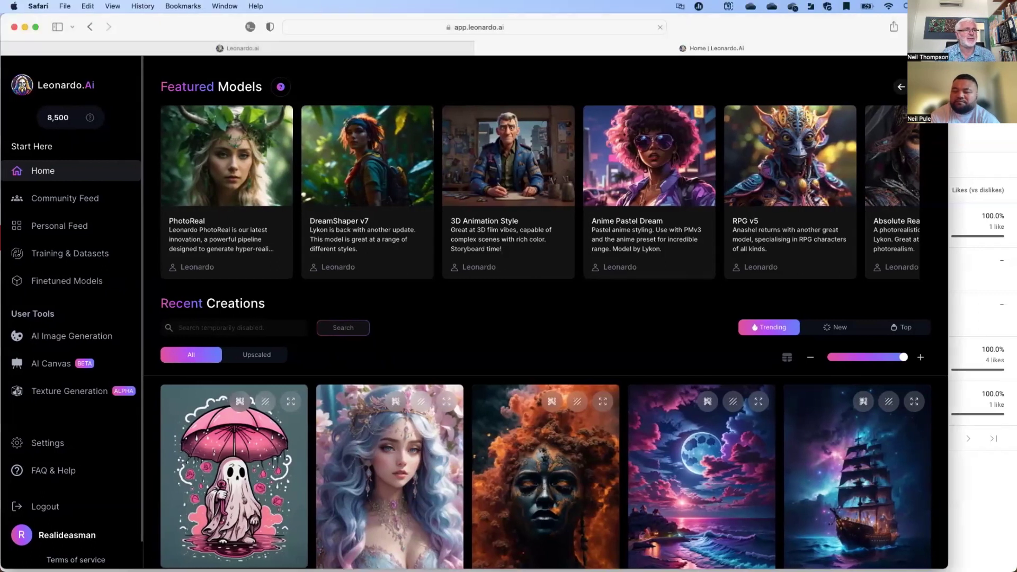
pyautogui.scroll(-1, 744, 289)
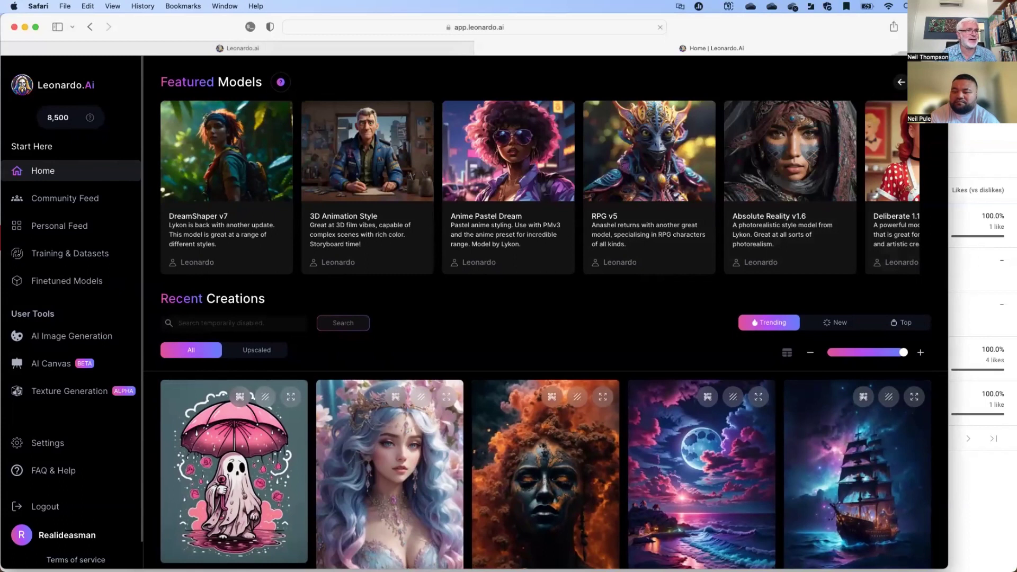
pyautogui.hscroll(3, 540, 188)
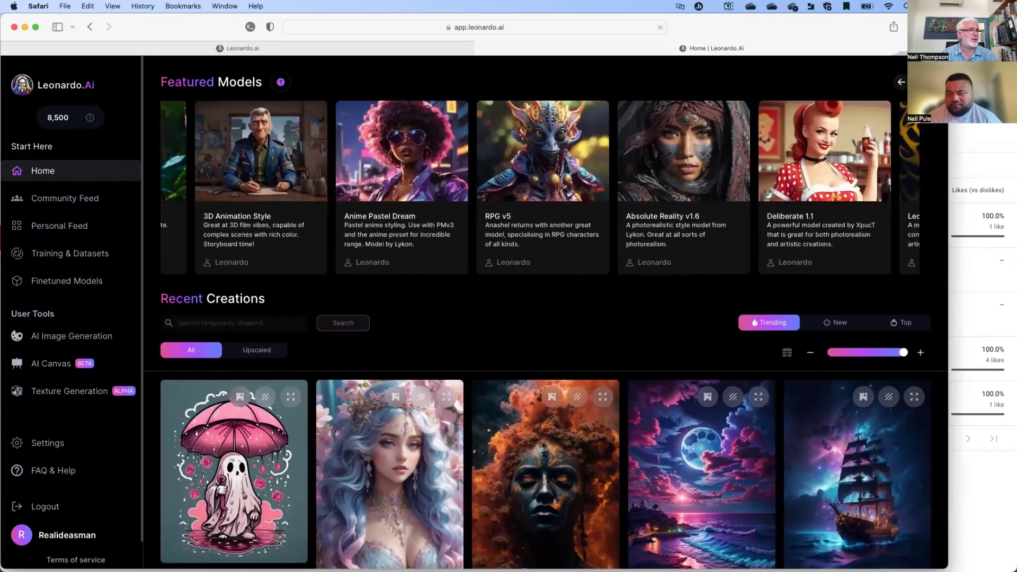
pyautogui.hscroll(2, 541, 187)
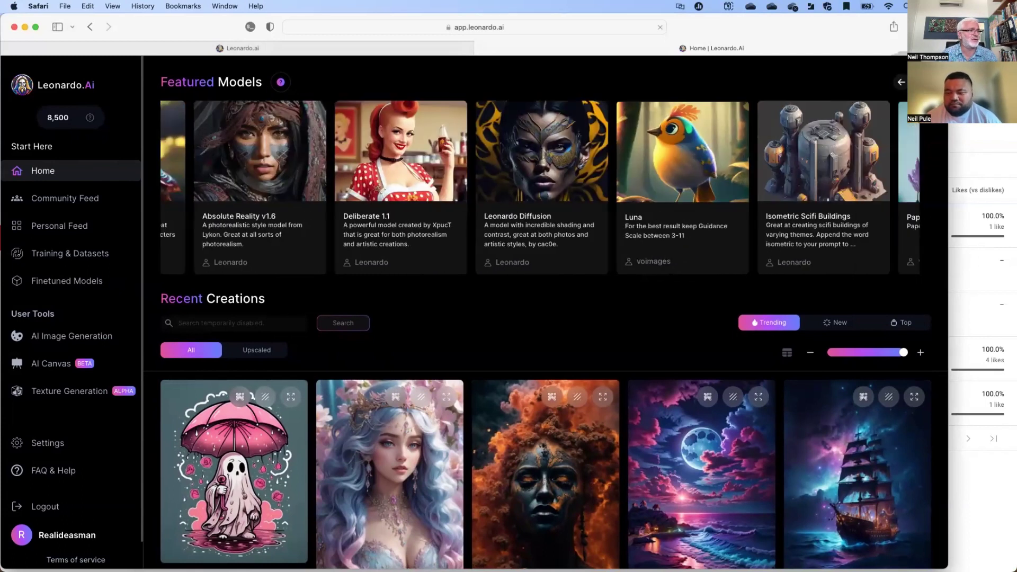
pyautogui.hscroll(4, 821, 156)
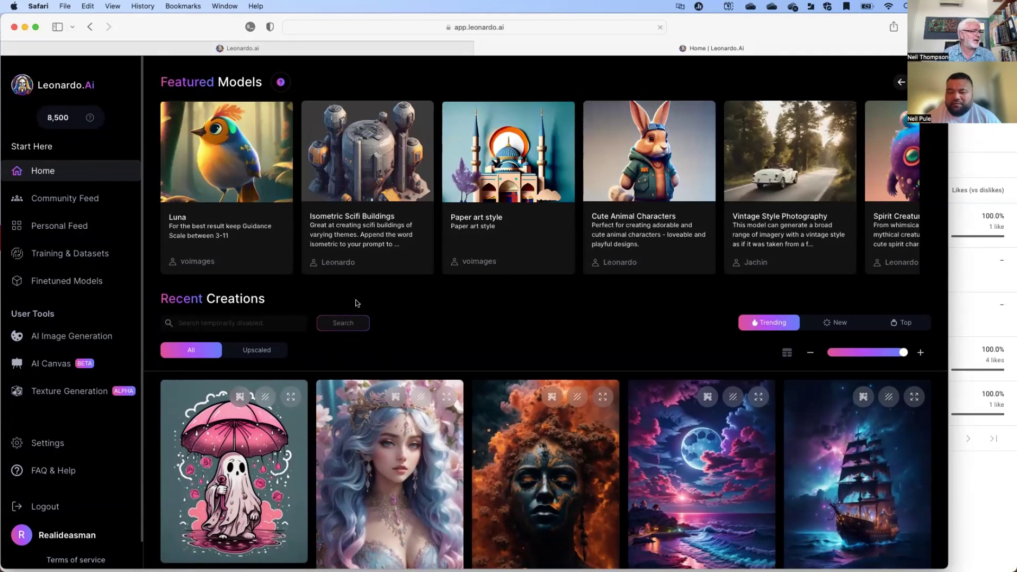
# - Browse the trending Recent Creations gallery on the home page and read the prompts of a few community images
pyautogui.scroll(-5, 357, 303)
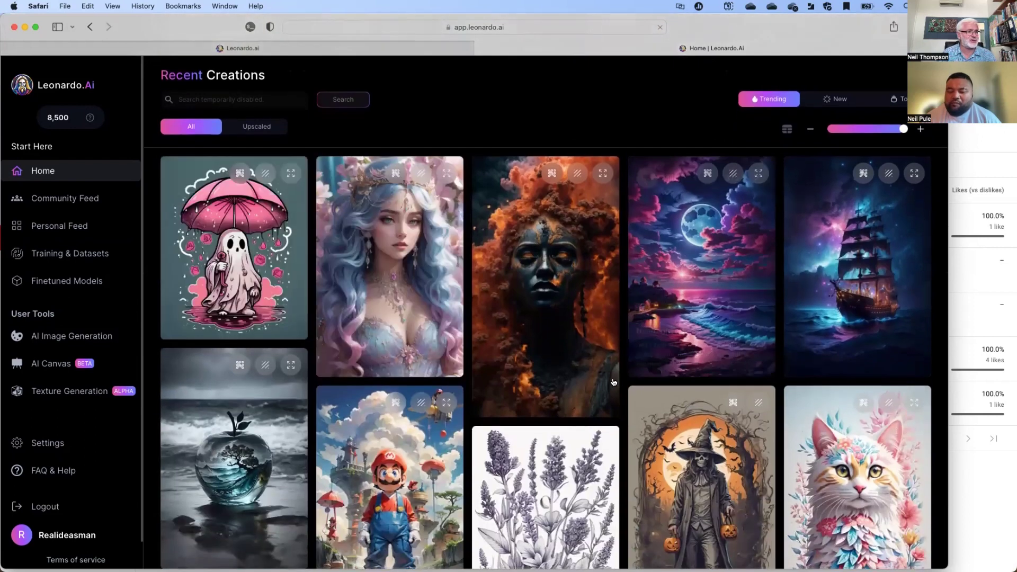
pyautogui.scroll(-6, 613, 382)
pyautogui.scroll(-4, 609, 381)
pyautogui.scroll(-5, 609, 382)
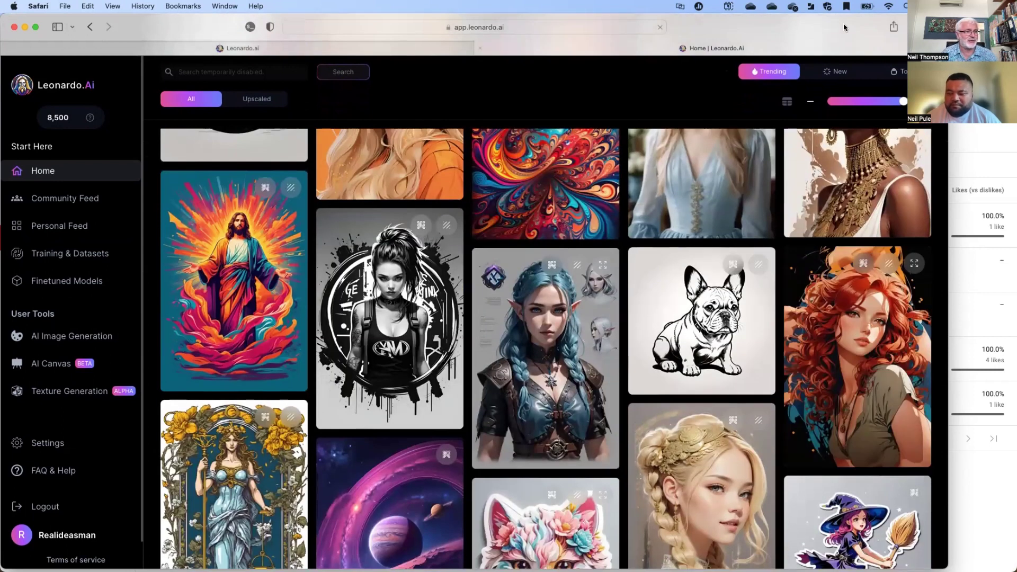
pyautogui.scroll(1, 603, 158)
pyautogui.scroll(-3, 603, 158)
pyautogui.scroll(3, 602, 159)
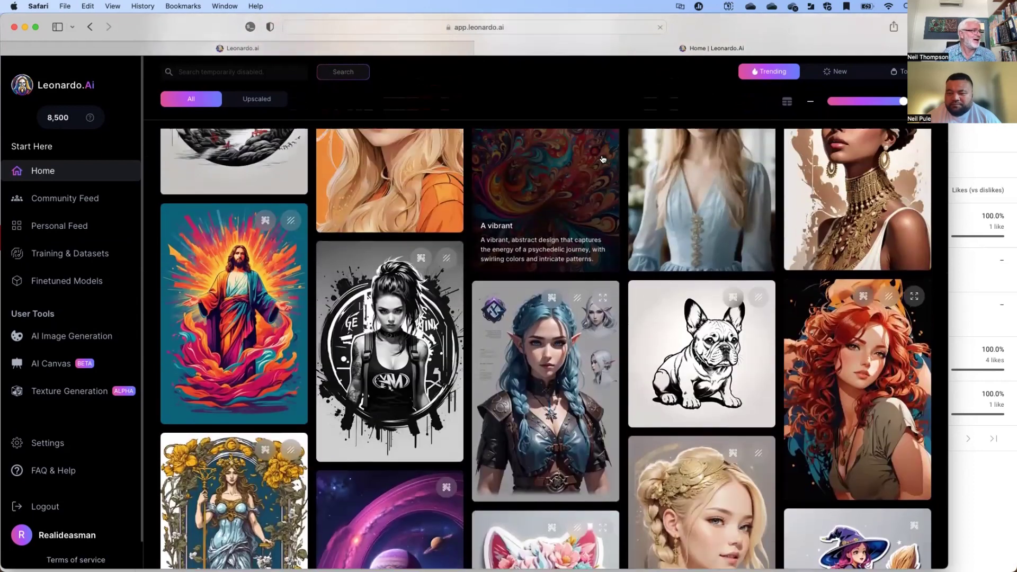
pyautogui.scroll(1, 603, 158)
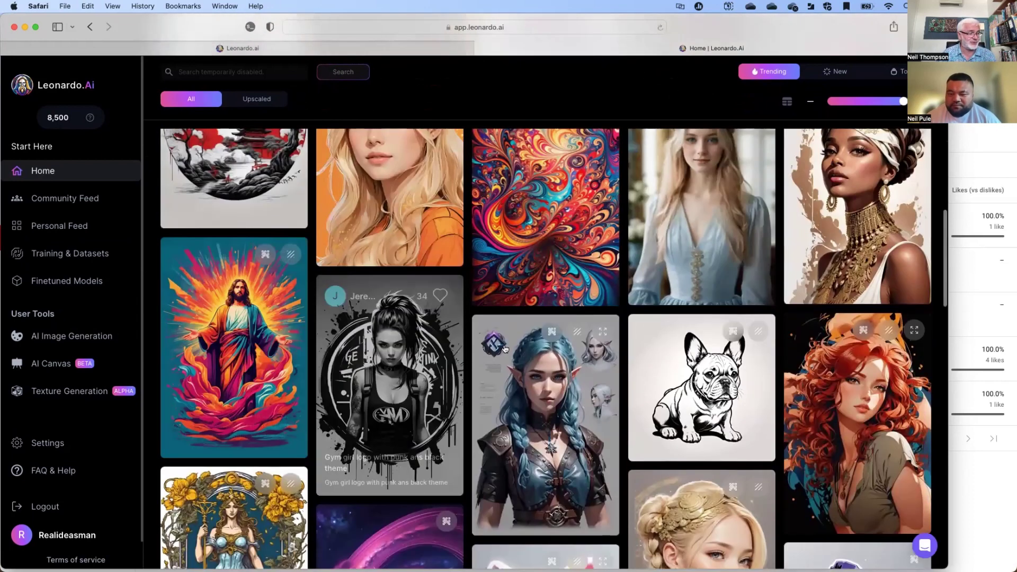
pyautogui.scroll(-3, 512, 352)
pyautogui.scroll(4, 512, 352)
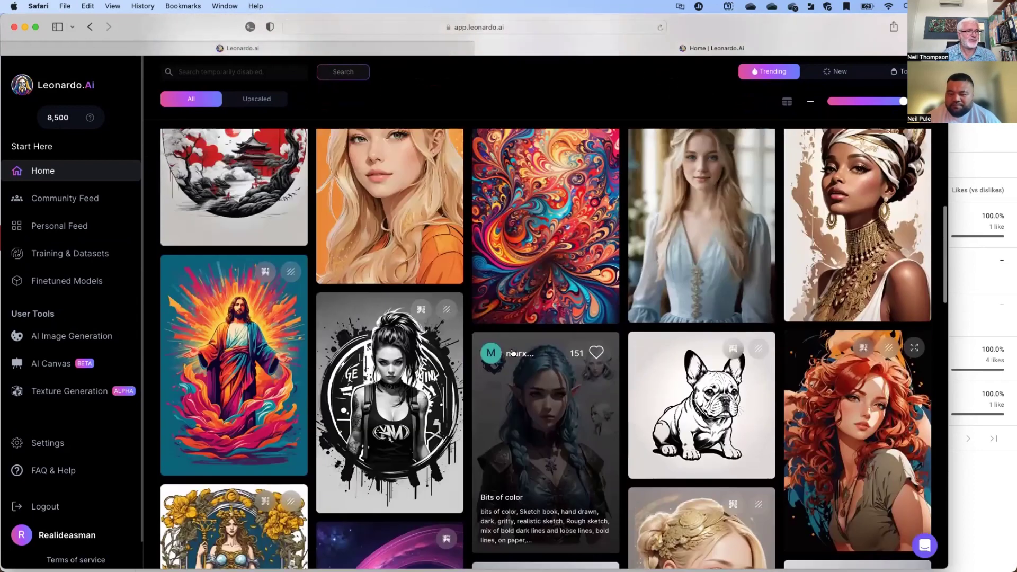
pyautogui.scroll(-10, 512, 352)
pyautogui.scroll(-1, 536, 382)
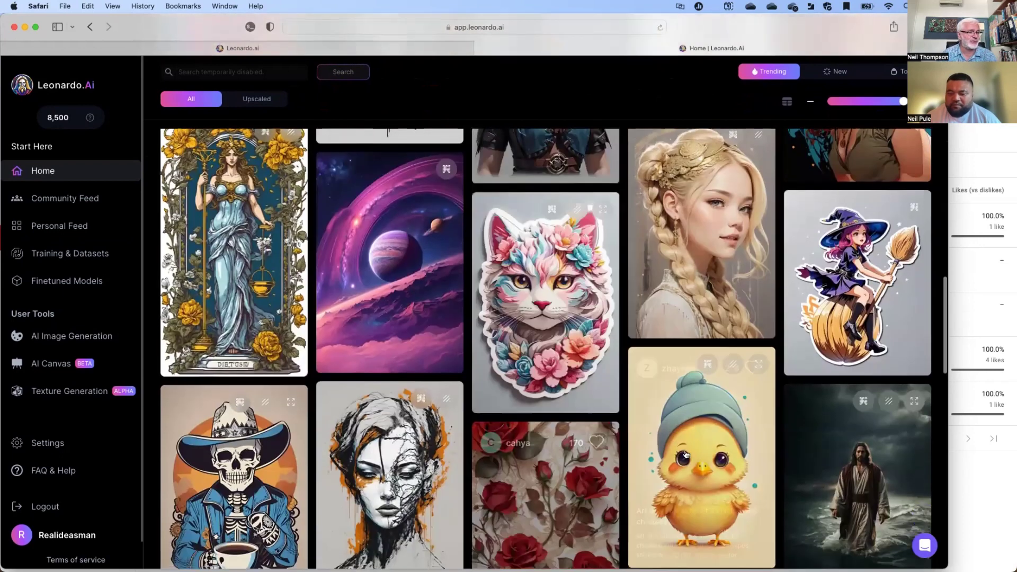
pyautogui.scroll(-4, 608, 409)
pyautogui.scroll(-1, 609, 409)
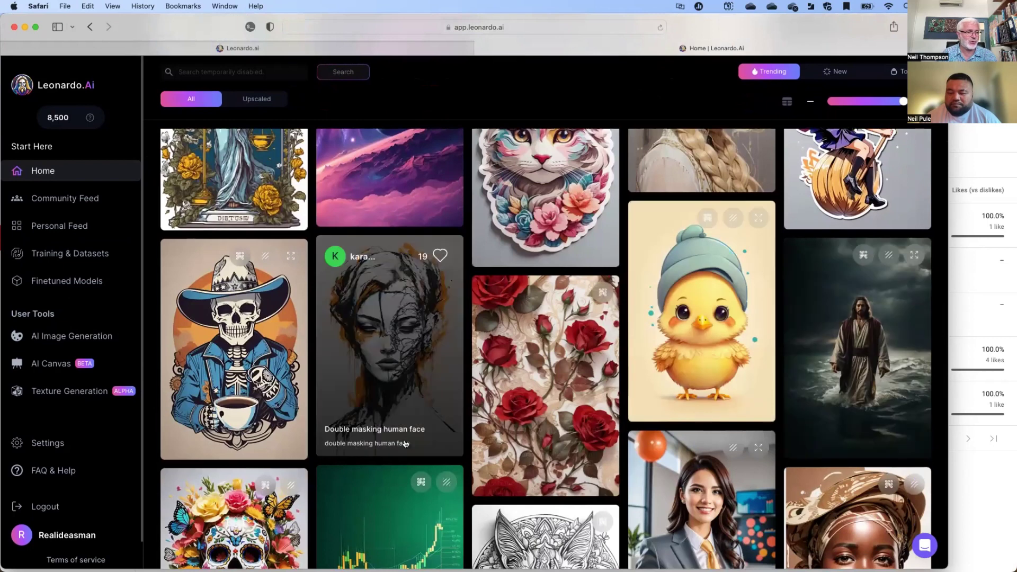
pyautogui.scroll(-12, 458, 445)
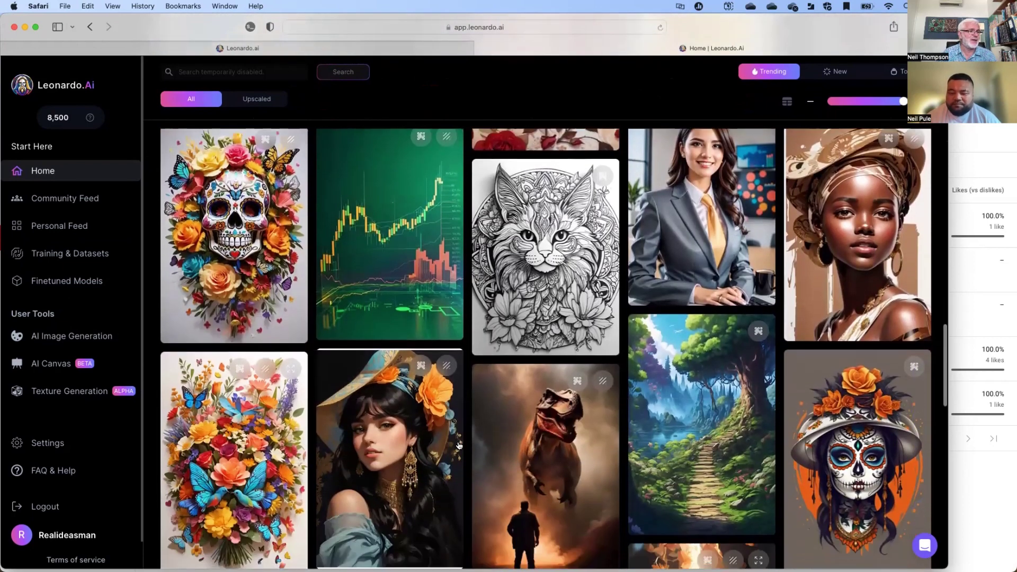
pyautogui.scroll(-1, 458, 445)
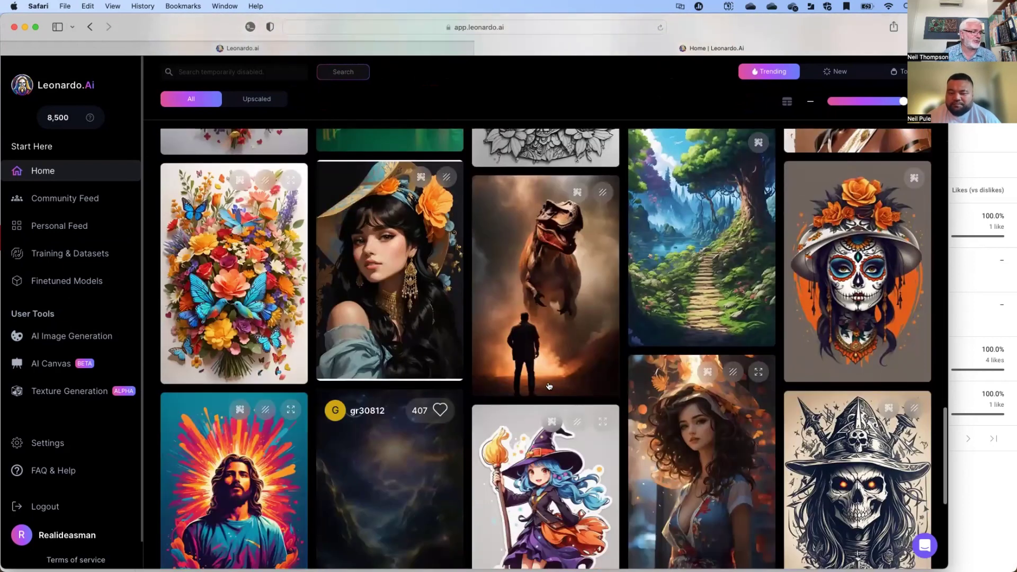
pyautogui.scroll(-5, 604, 368)
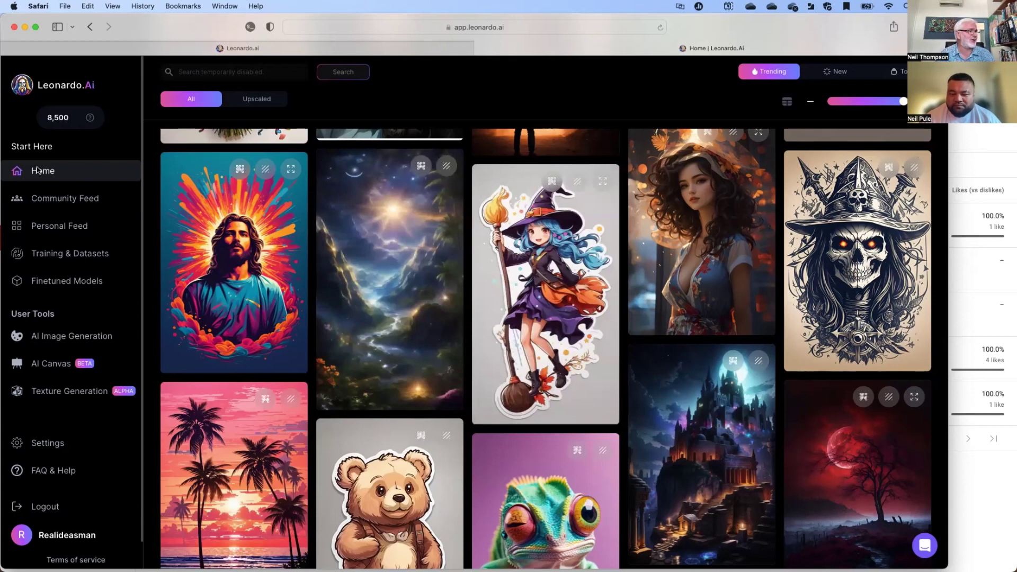
# - Open the Personal Feed and examine the newest anime-style English professor images with their prompts
pyautogui.click(46, 227)
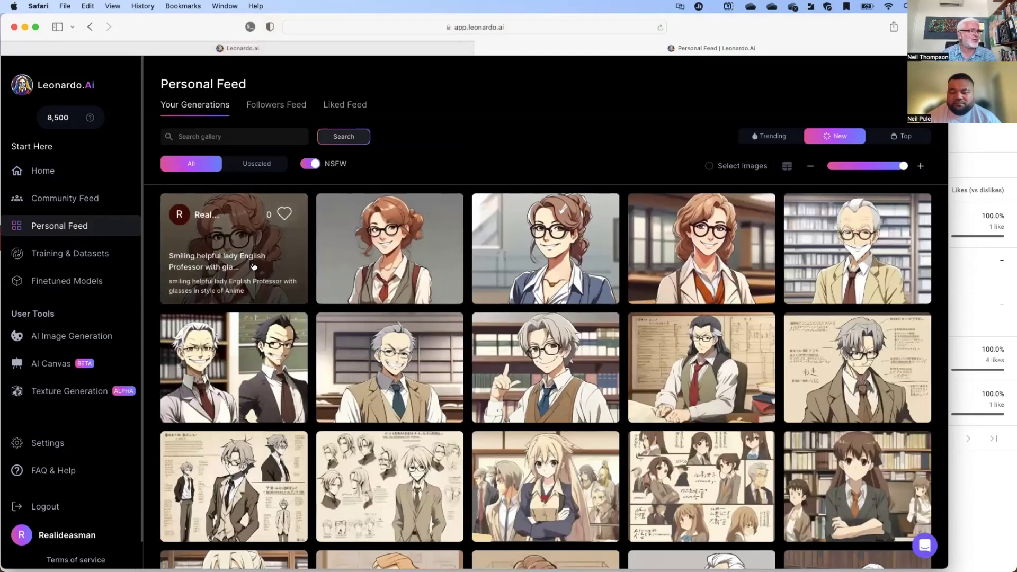
pyautogui.moveTo(256, 258)
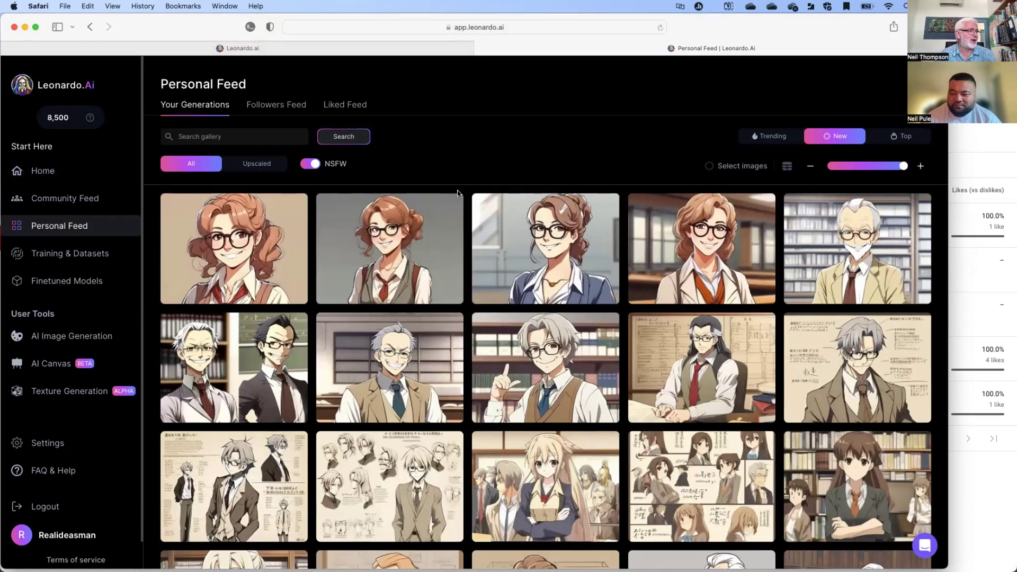
pyautogui.moveTo(474, 281)
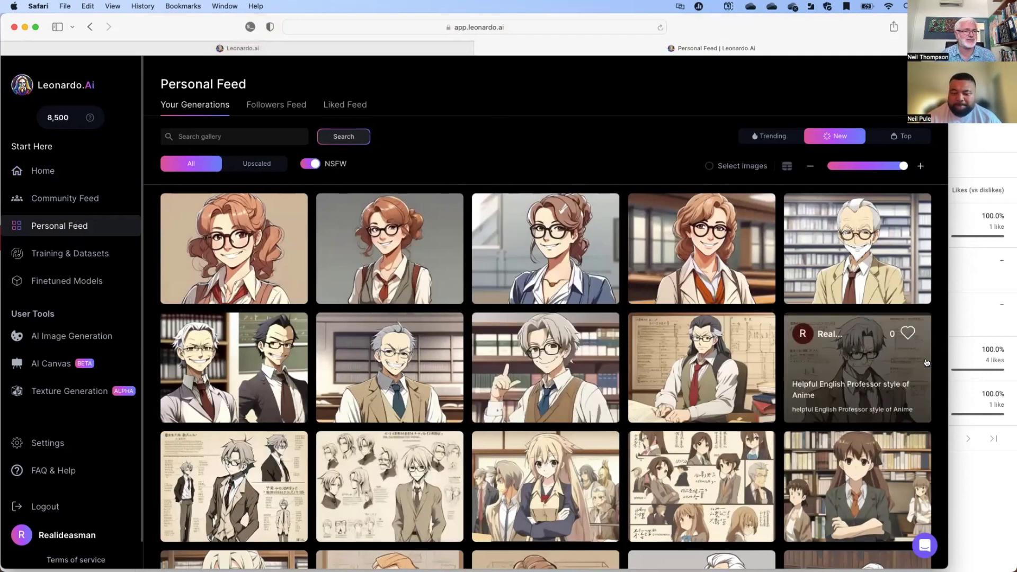
pyautogui.moveTo(881, 261)
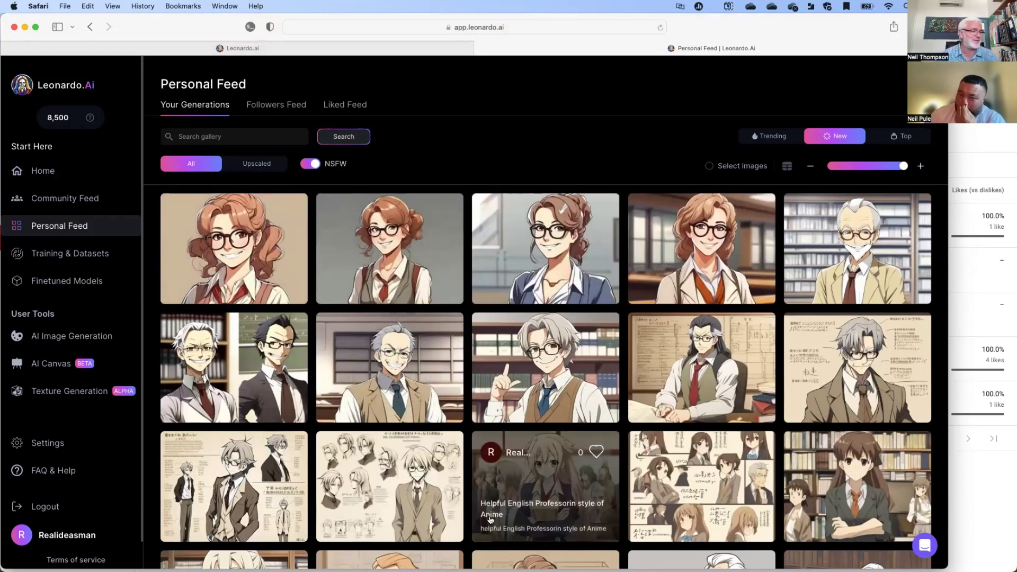
# - Review the older generations in the Personal Feed, from the bridegroom parable scenes to the couples in Venice boats
pyautogui.scroll(-10, 492, 518)
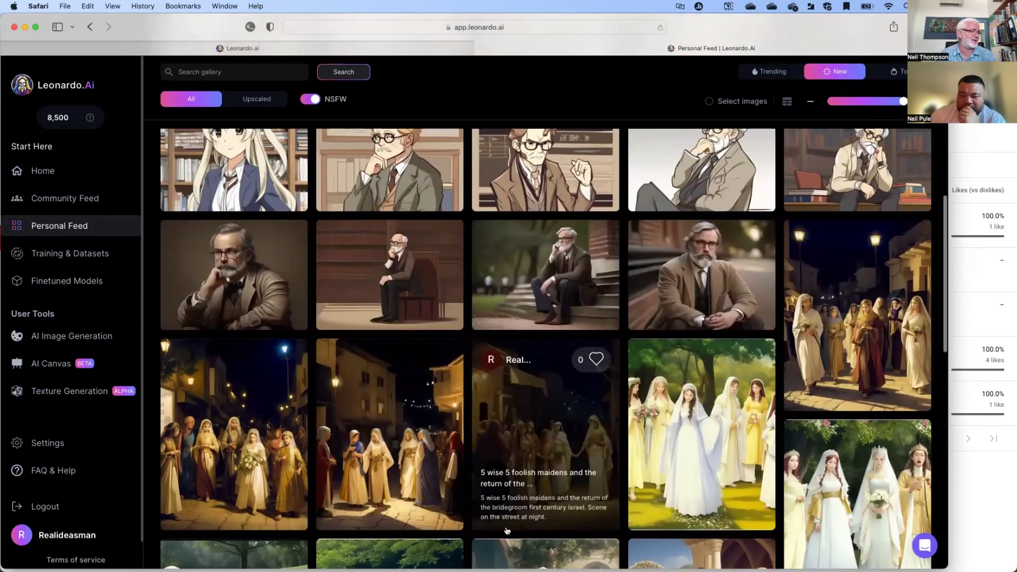
pyautogui.scroll(-5, 507, 531)
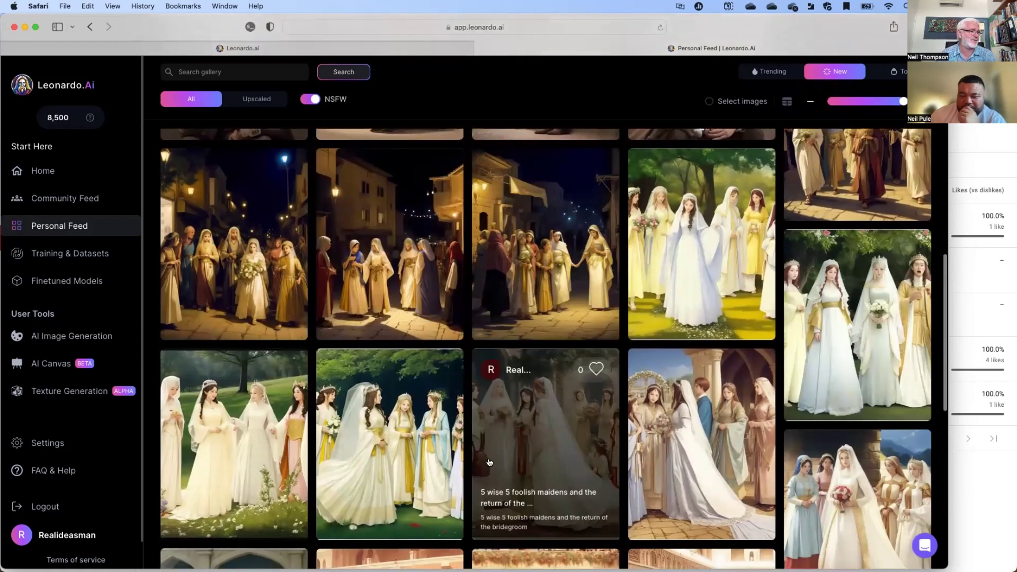
pyautogui.scroll(-7, 489, 462)
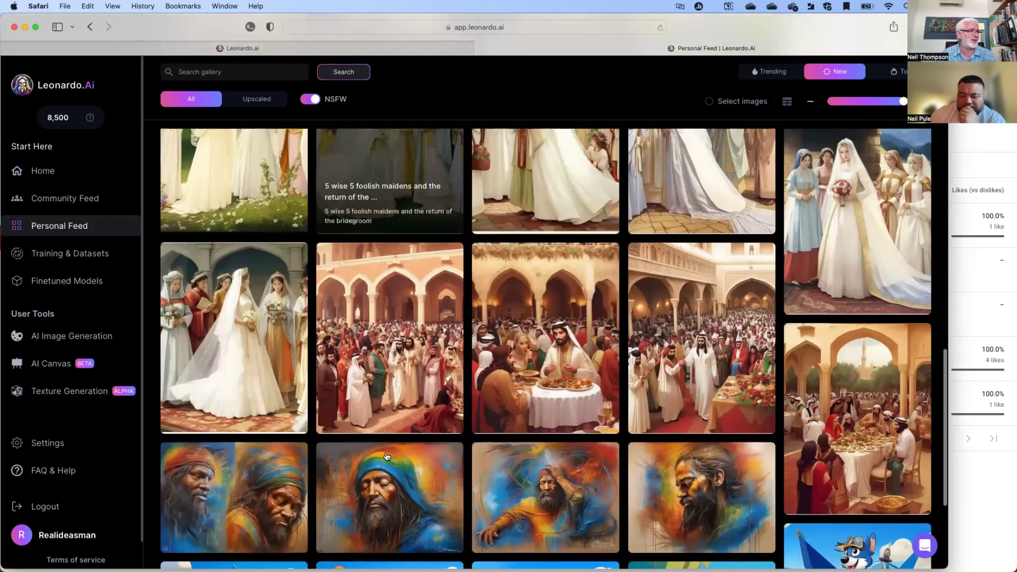
pyautogui.scroll(-5, 386, 457)
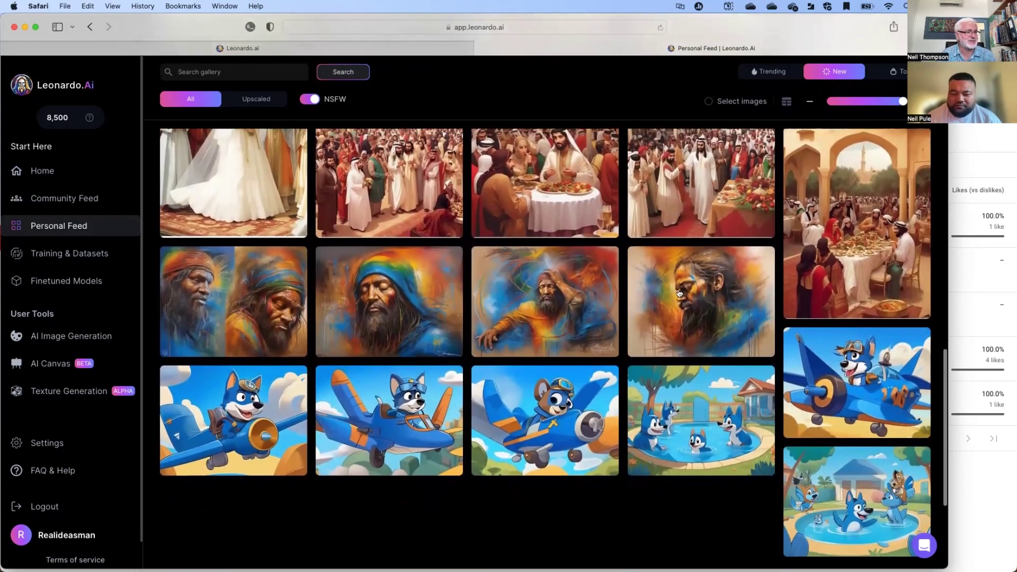
pyautogui.scroll(-3, 513, 419)
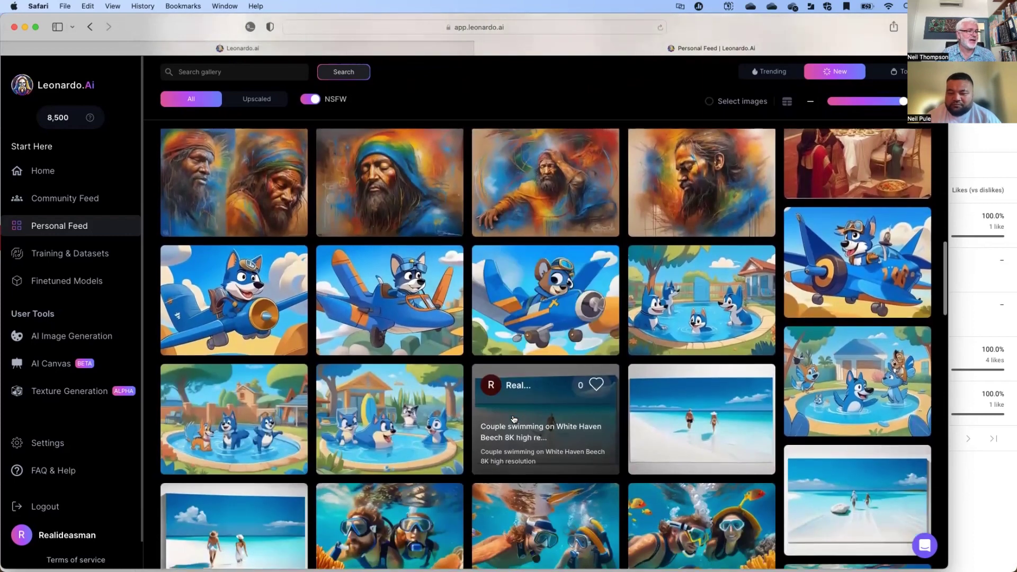
pyautogui.scroll(-11, 513, 418)
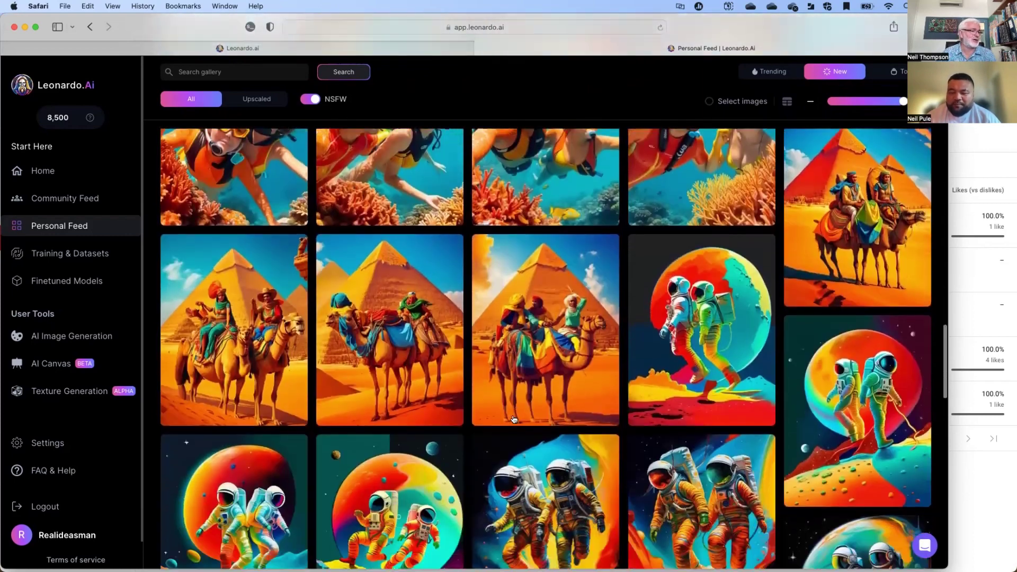
pyautogui.scroll(-15, 513, 419)
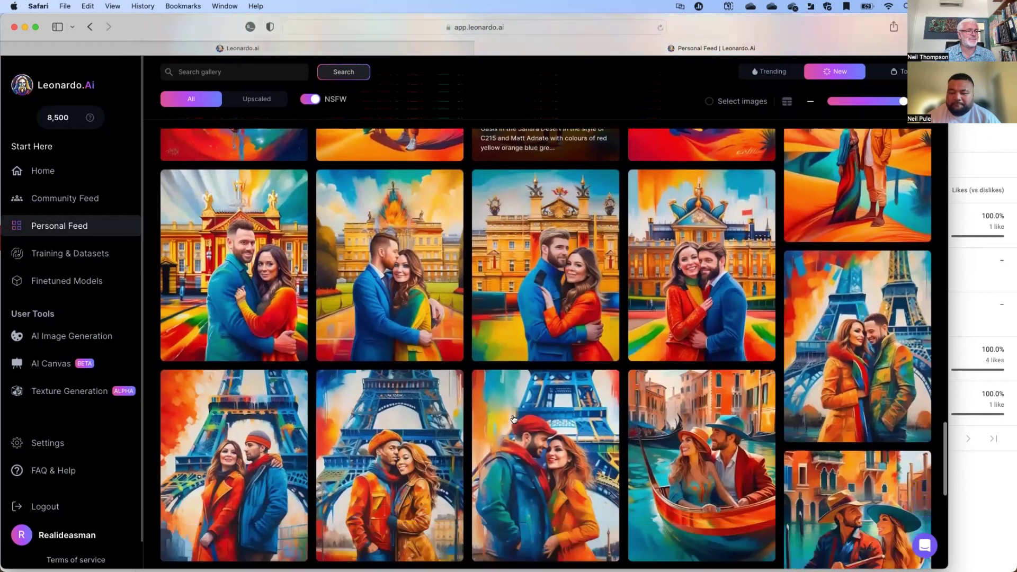
pyautogui.scroll(-5, 513, 419)
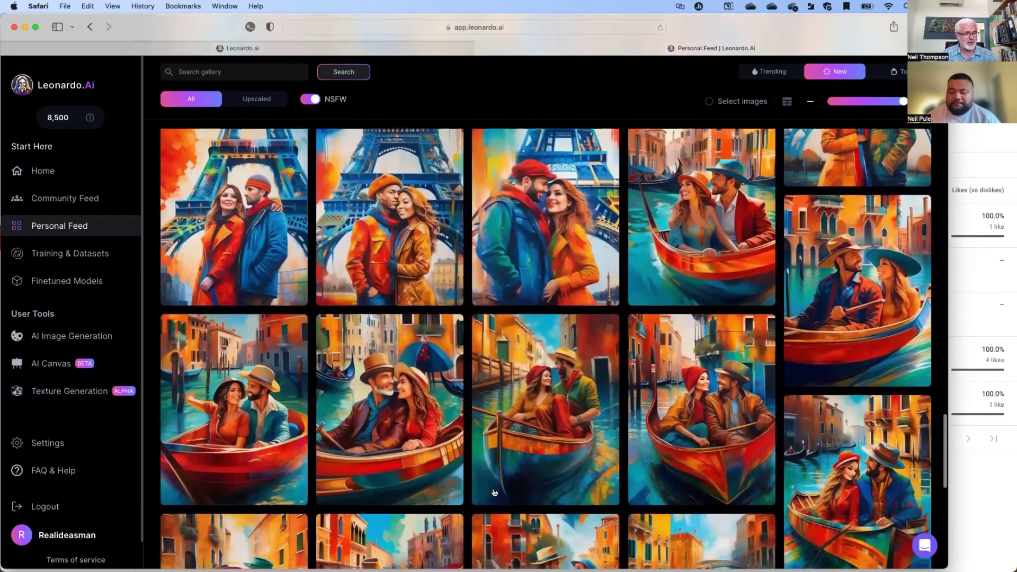
pyautogui.scroll(-4, 453, 351)
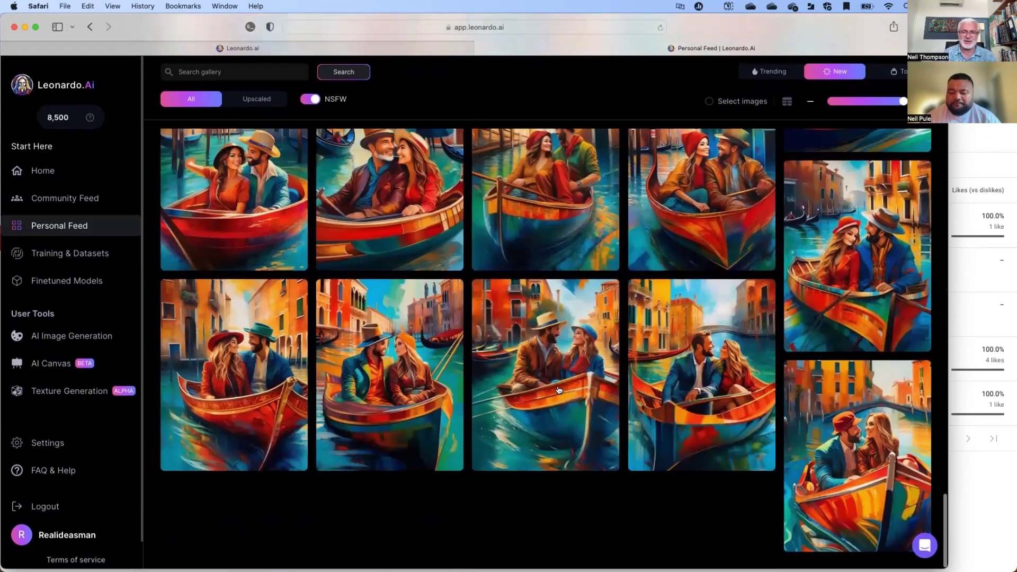
# - Examine the paintings of couples and families in the style of C215 and Matt Adnate, including their prompts
pyautogui.scroll(12, 522, 397)
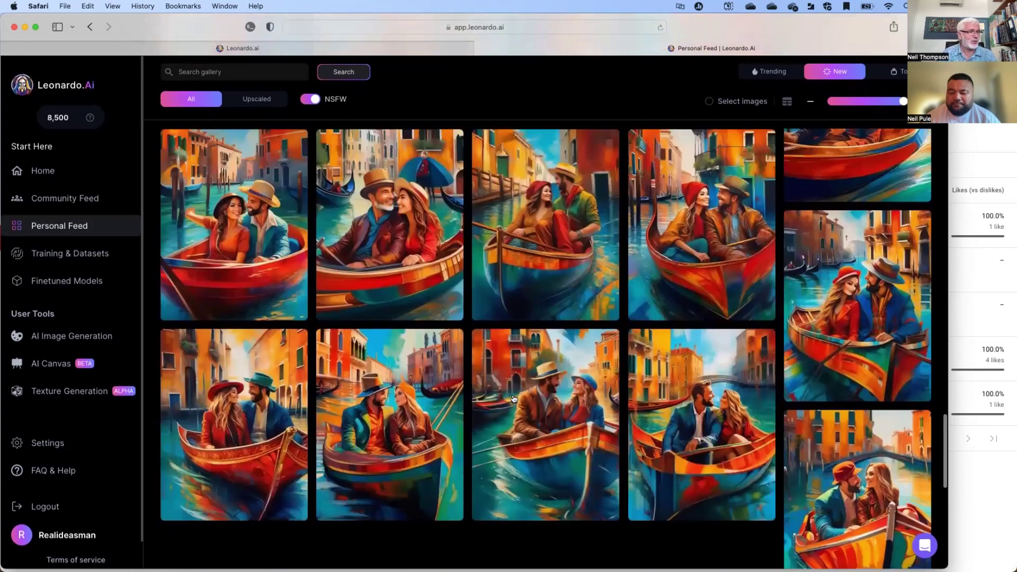
pyautogui.scroll(-5, 513, 398)
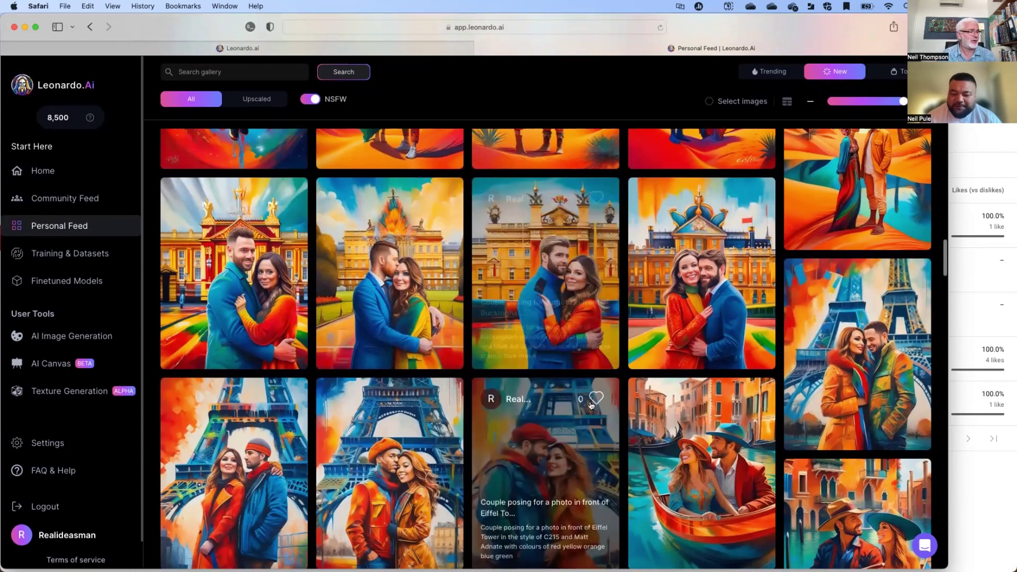
pyautogui.scroll(-10, 596, 492)
pyautogui.scroll(-15, 596, 492)
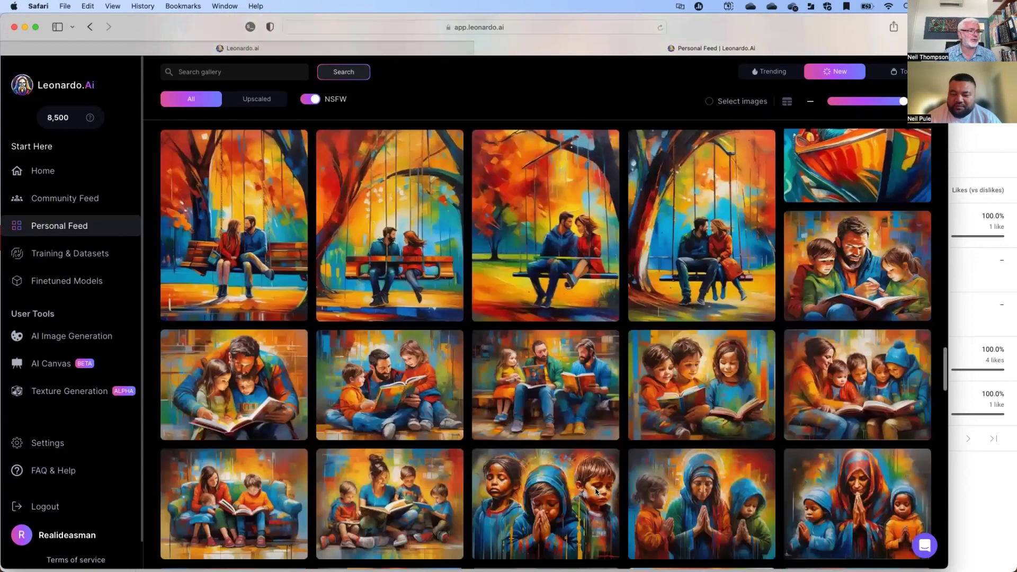
pyautogui.scroll(-1, 595, 492)
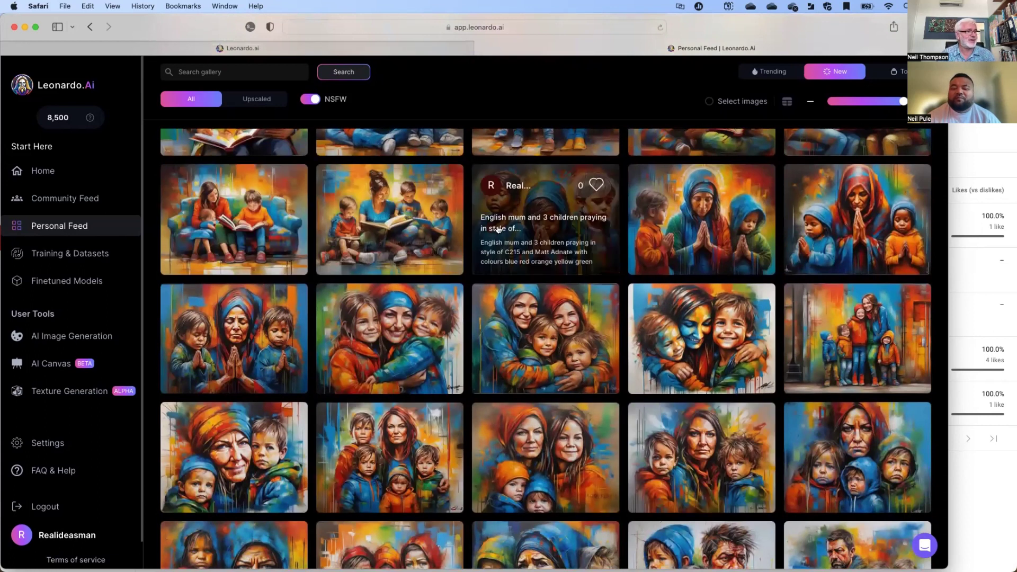
pyautogui.scroll(-1, 466, 332)
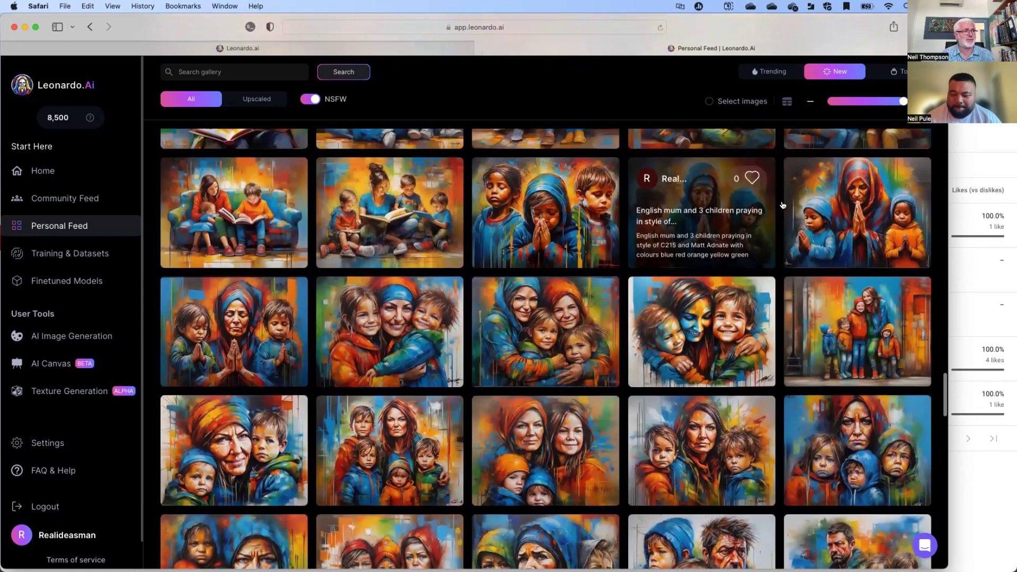
pyautogui.scroll(-10, 670, 367)
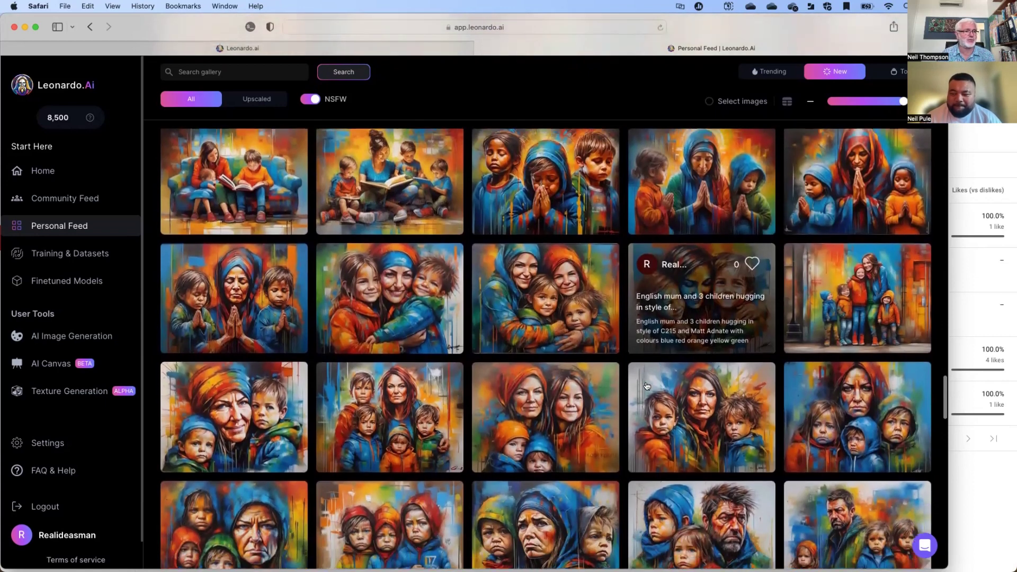
pyautogui.scroll(3, 645, 386)
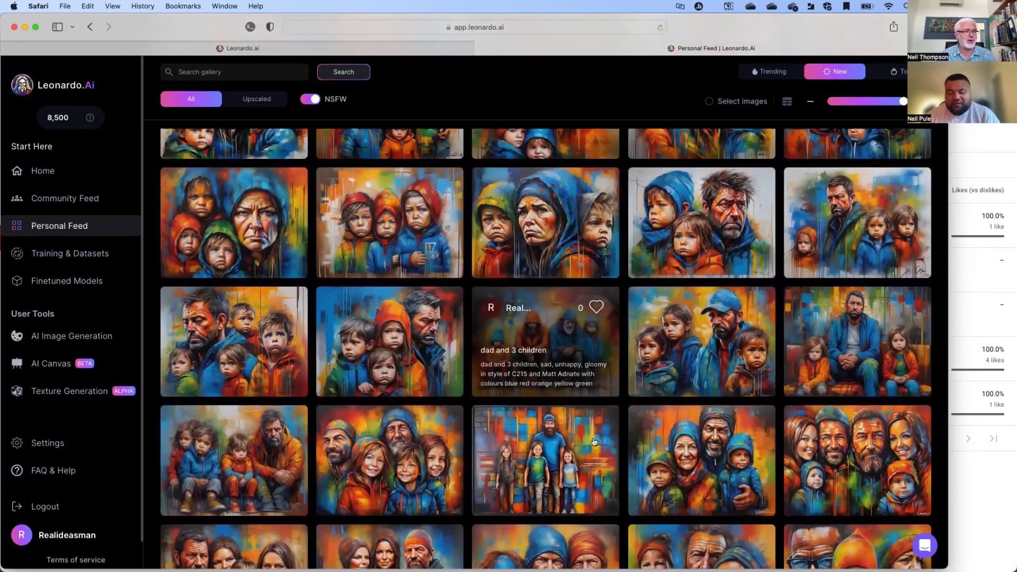
# - Review the C215 and Matt Adnate style family portraits, the prayer and faith paintings, and the covenant of love images
pyautogui.scroll(-5, 582, 434)
pyautogui.scroll(-5, 602, 458)
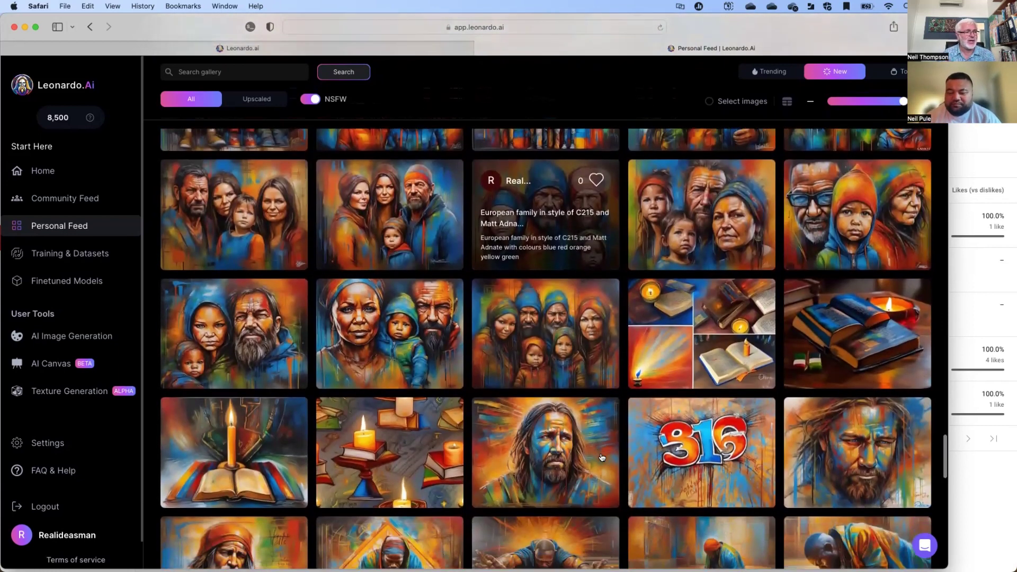
pyautogui.scroll(-1, 602, 457)
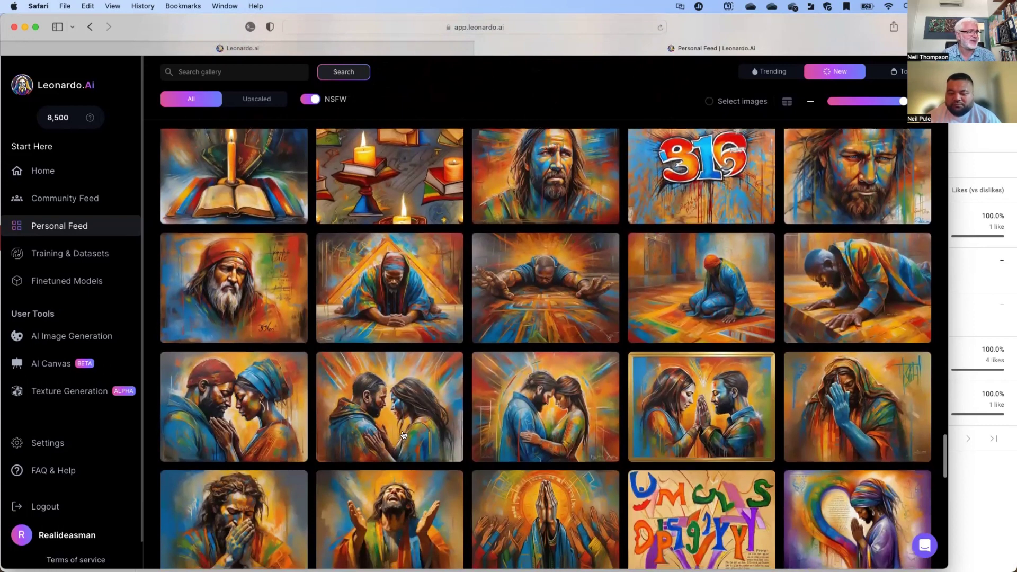
pyautogui.scroll(-5, 403, 436)
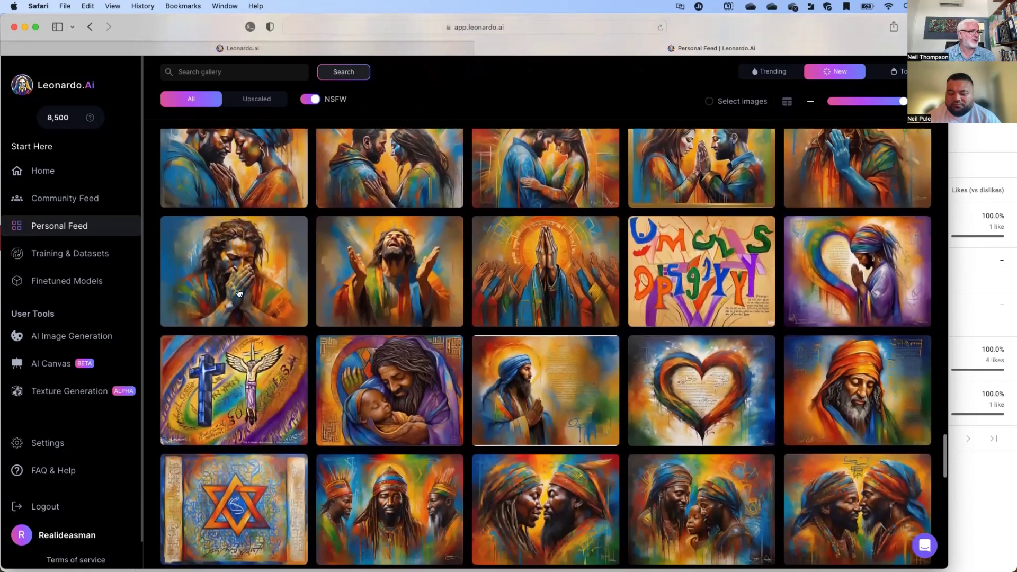
pyautogui.scroll(-6, 496, 458)
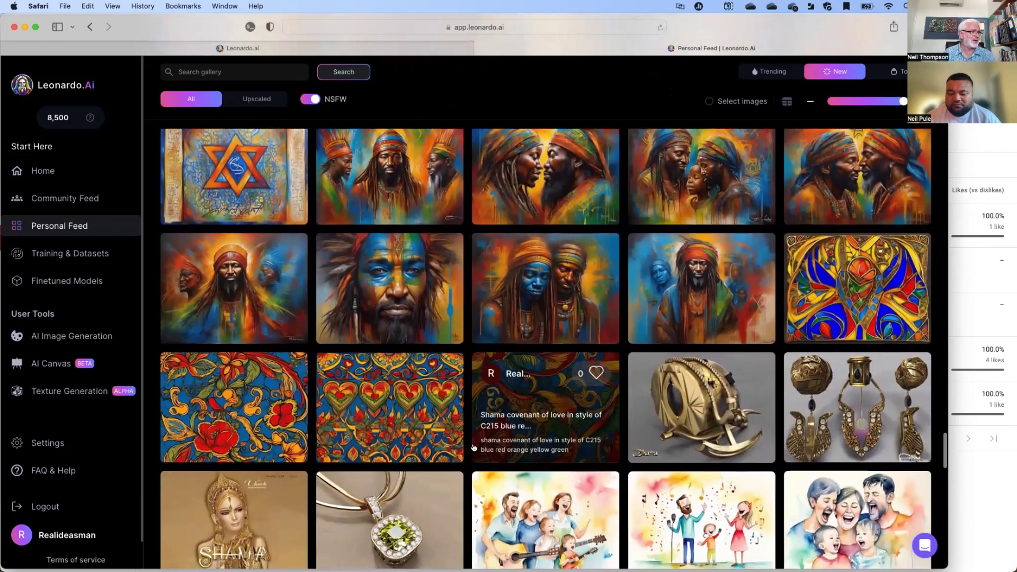
pyautogui.scroll(3, 474, 448)
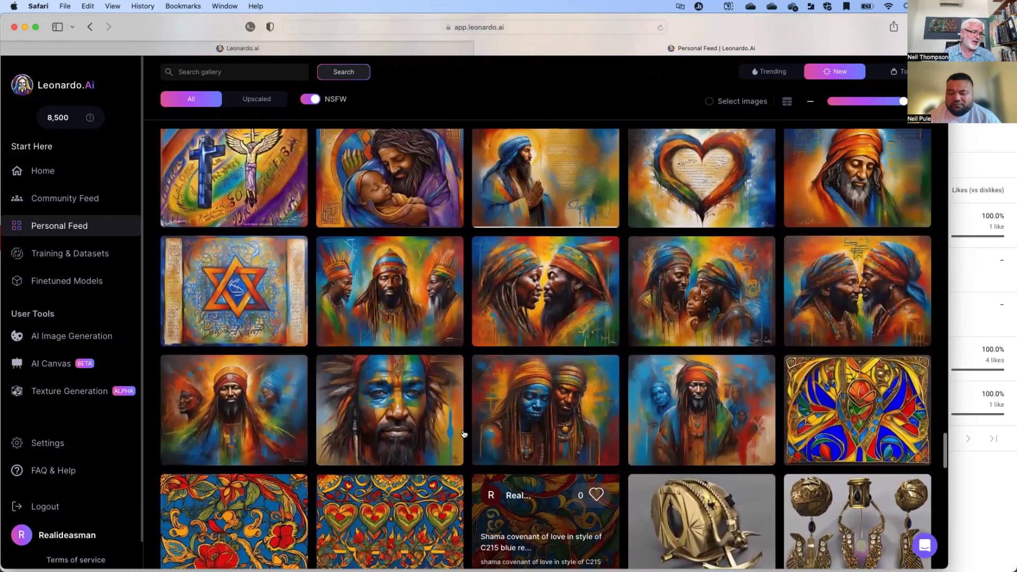
# - Look through the vivid water colour images of families singing, reading, playing and worshipping in the Personal Feed
pyautogui.scroll(-8, 463, 434)
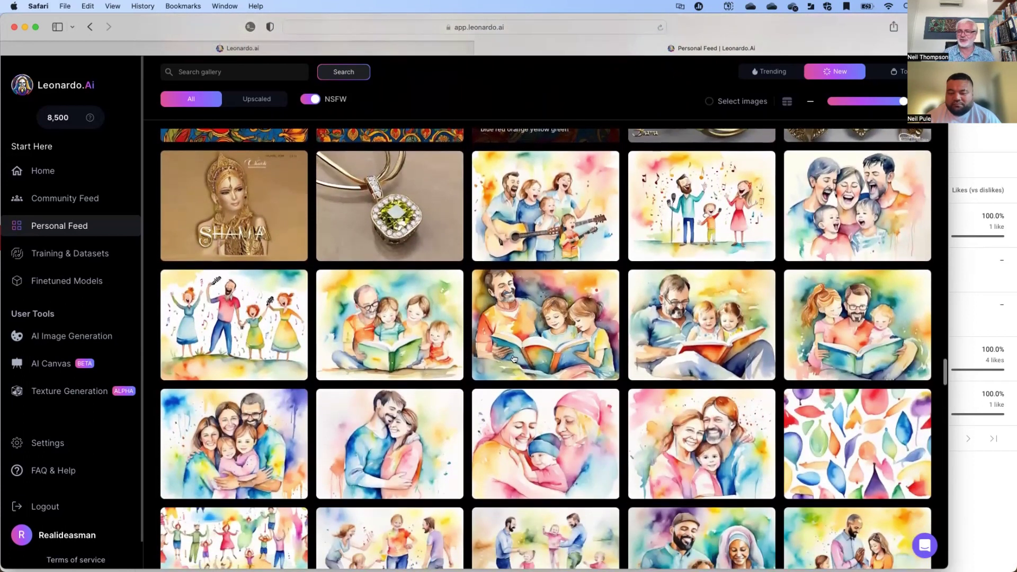
pyautogui.moveTo(513, 358)
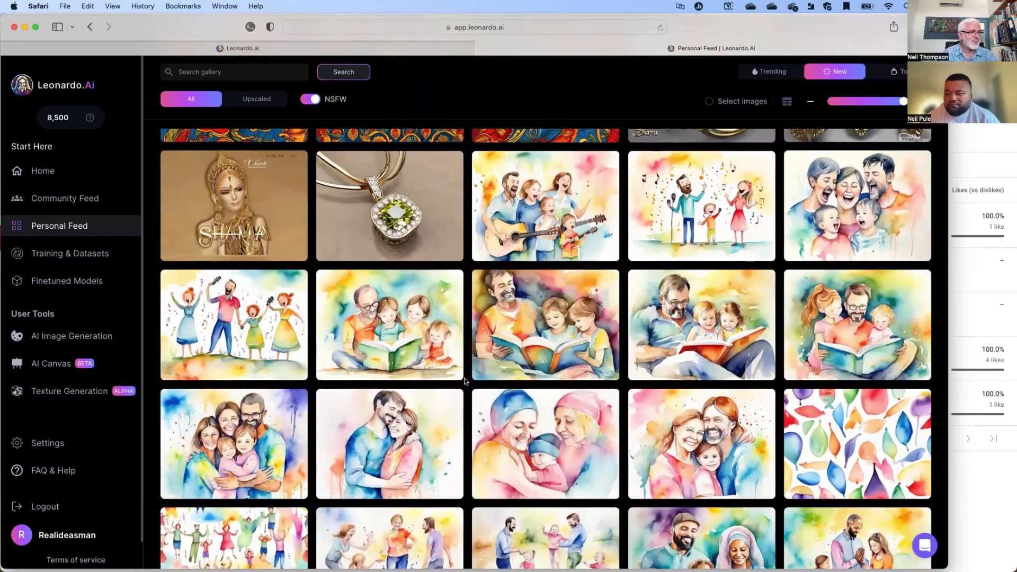
pyautogui.scroll(-3, 470, 386)
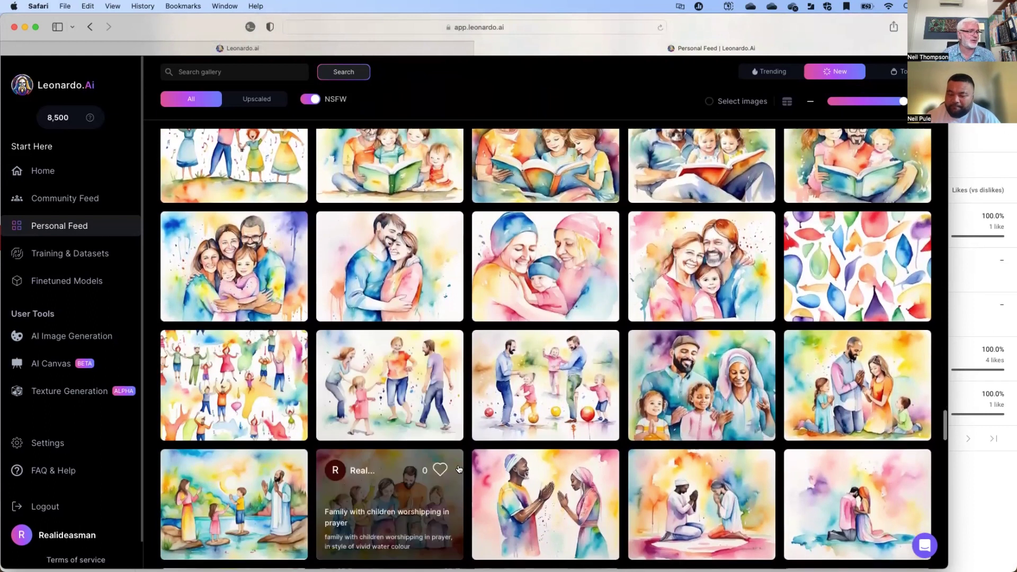
pyautogui.scroll(-5, 436, 532)
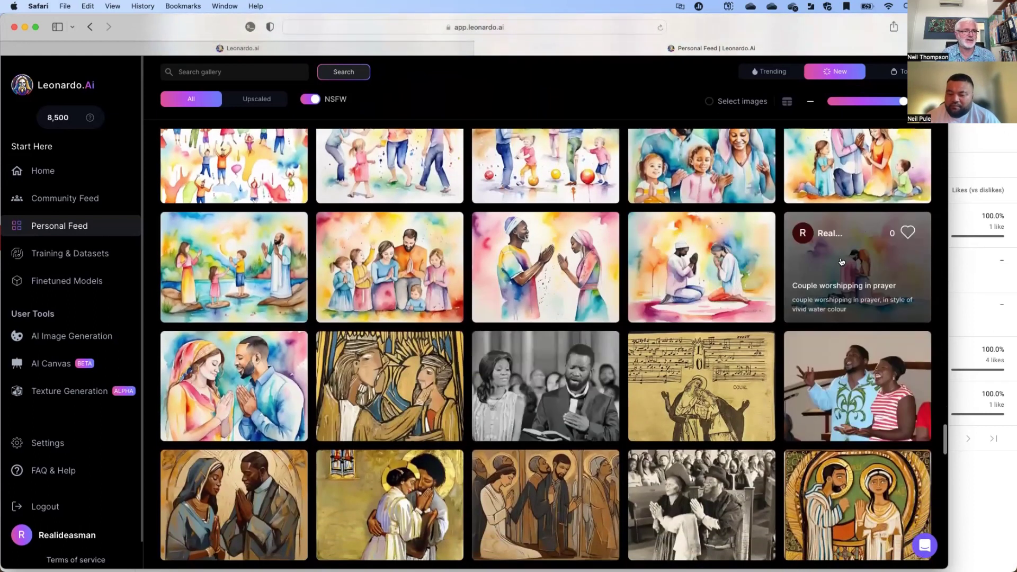
# - Open the kneeling "Couple worshipping in prayer" watercolour, view it enlarged, read its prompt and close the details
pyautogui.click(842, 299)
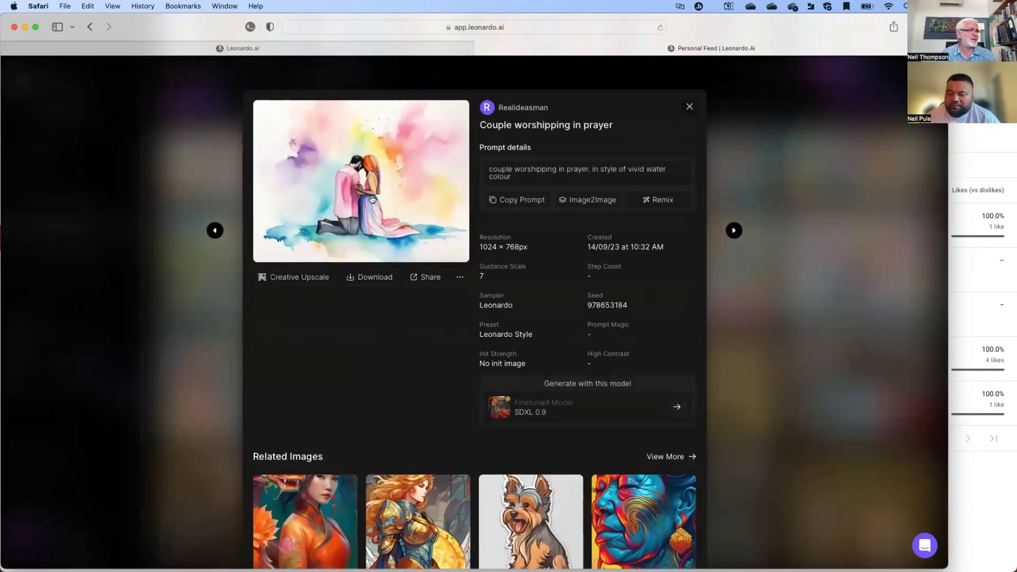
pyautogui.click(372, 206)
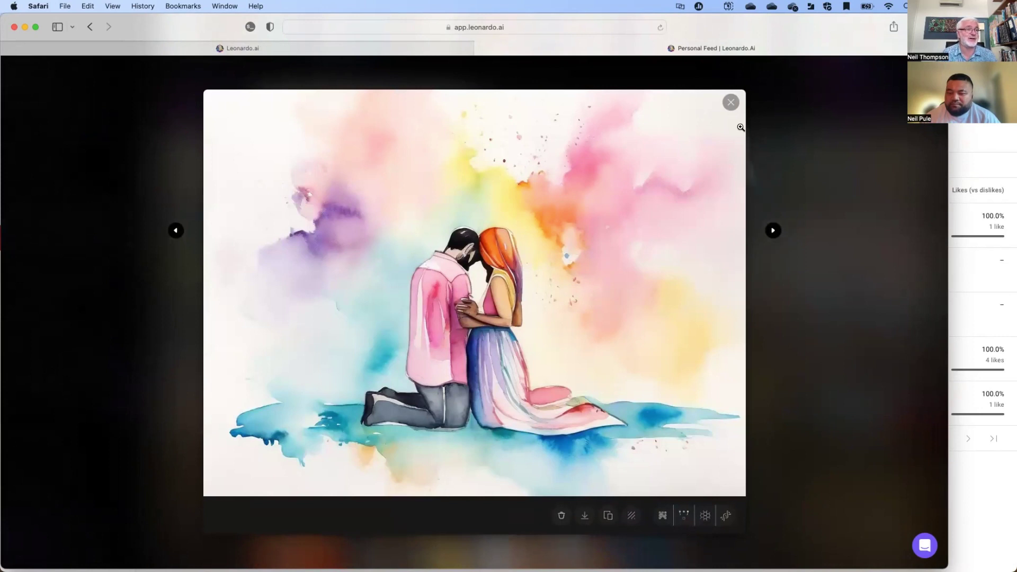
pyautogui.click(731, 102)
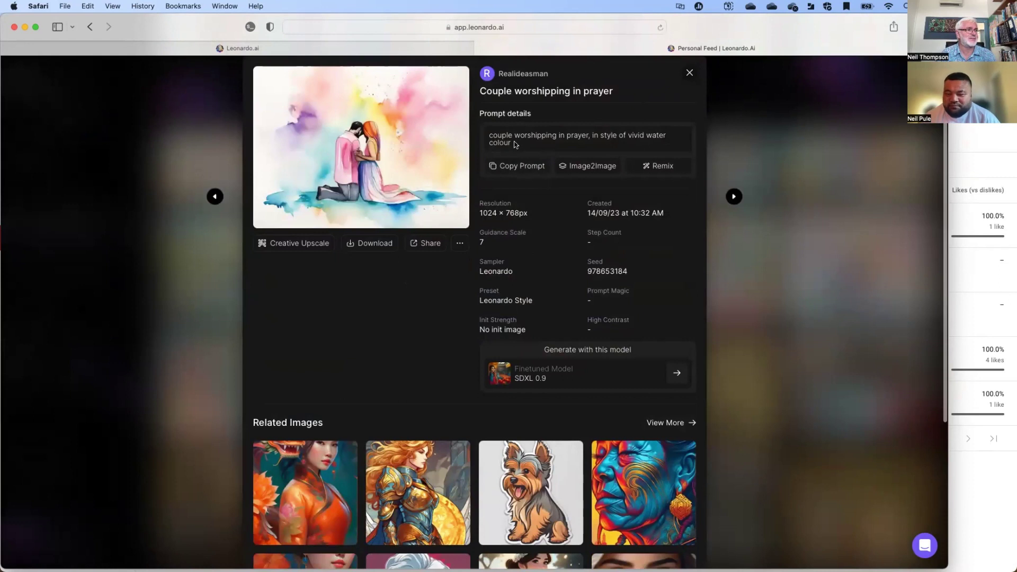
pyautogui.moveTo(489, 136); pyautogui.dragTo(510, 141)
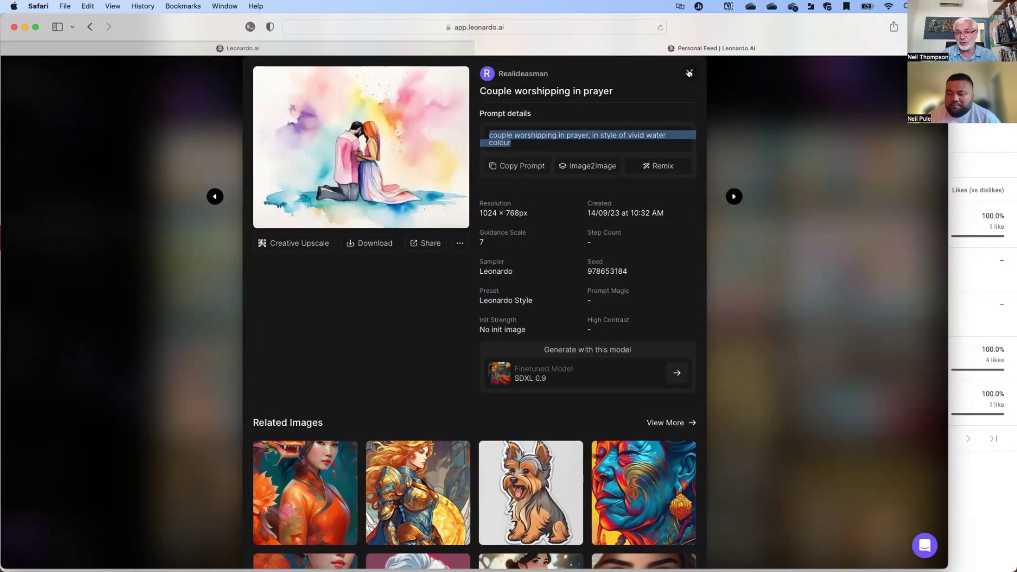
pyautogui.press('Escape')
# - Look over the C215-style worship images and compare the prompt details of two "Couple praying" couch pictures
pyautogui.scroll(-7, 597, 361)
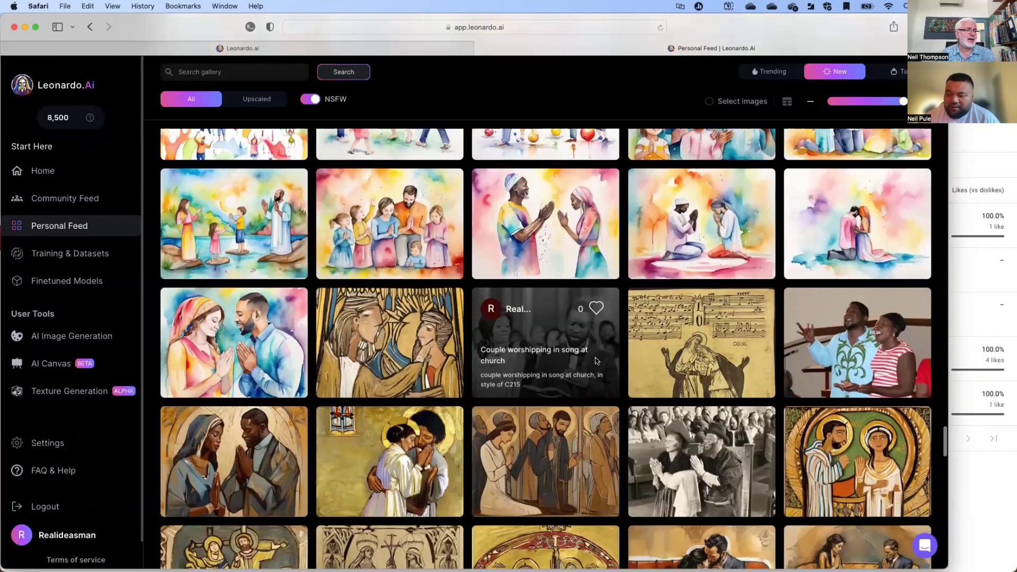
pyautogui.scroll(-1, 595, 361)
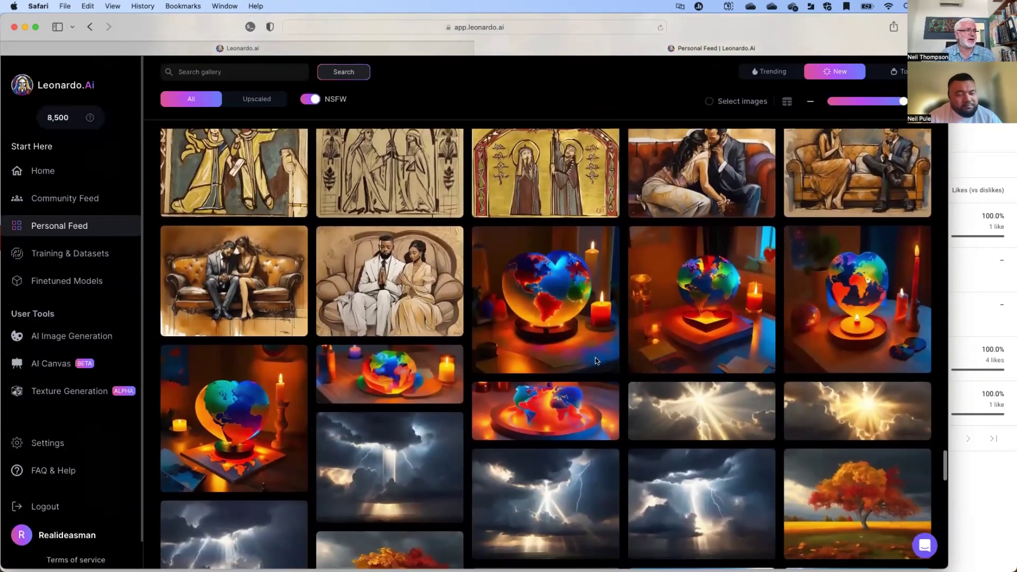
pyautogui.scroll(2, 694, 289)
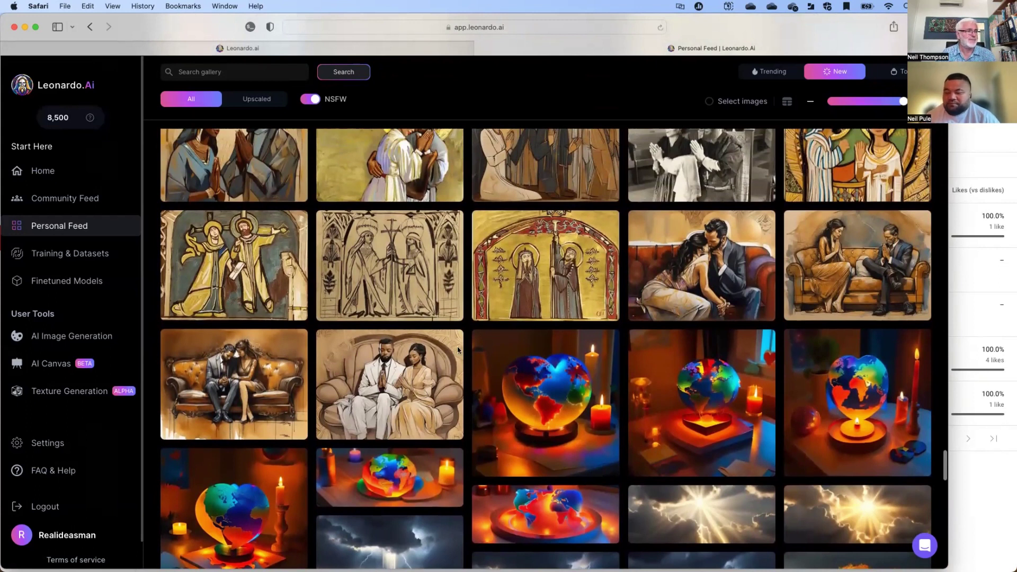
pyautogui.click(862, 266)
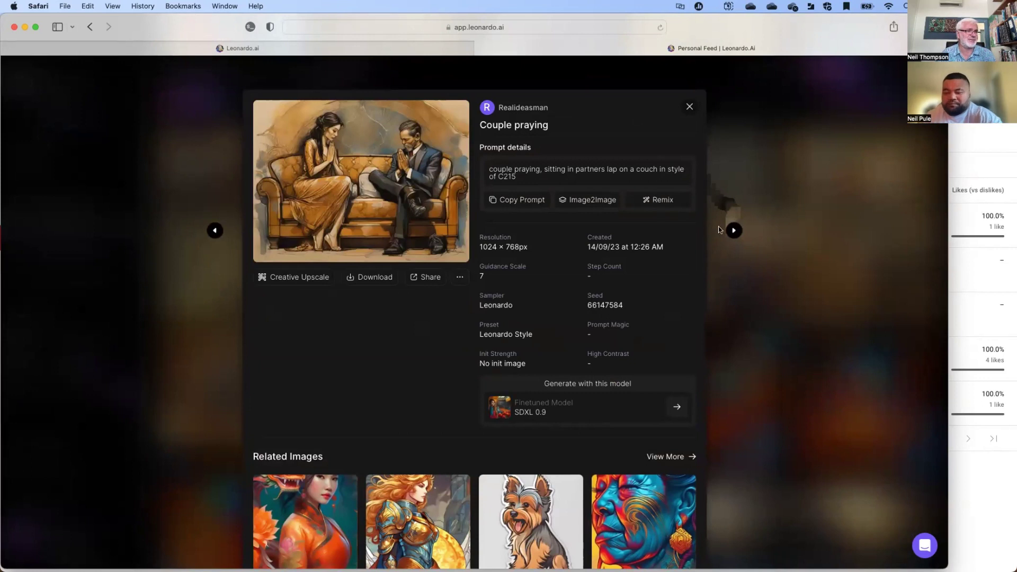
pyautogui.click(733, 231)
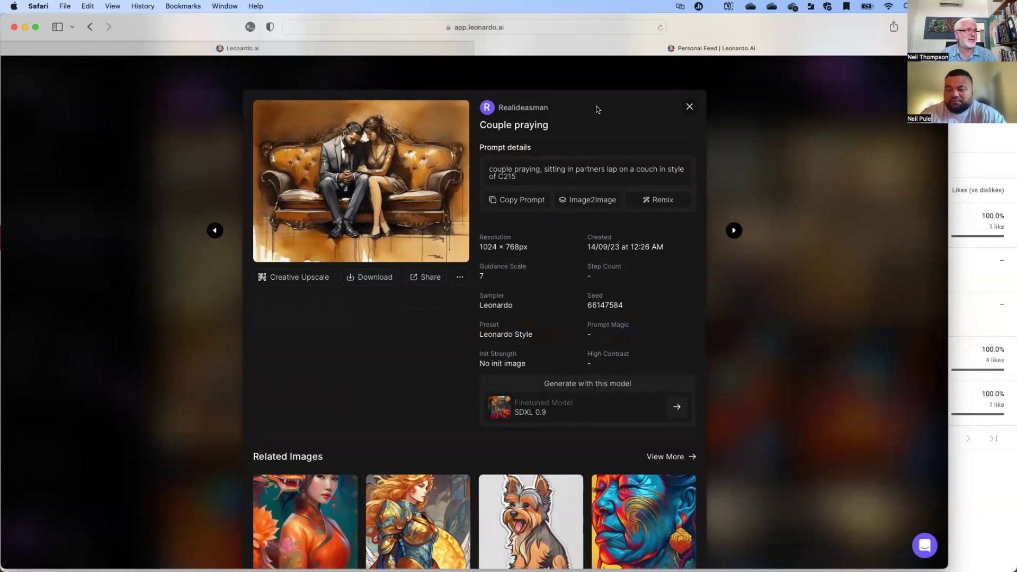
# - Open the bookmarked Midlibrary site in a new tab and look through its Midjourney AI styles by category
pyautogui.press('super+t')
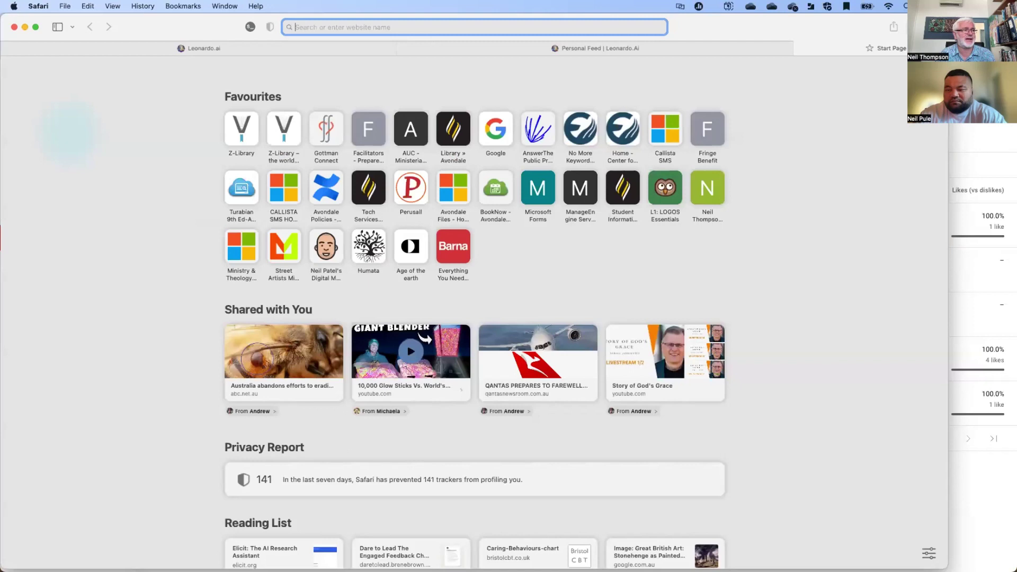
pyautogui.click(282, 254)
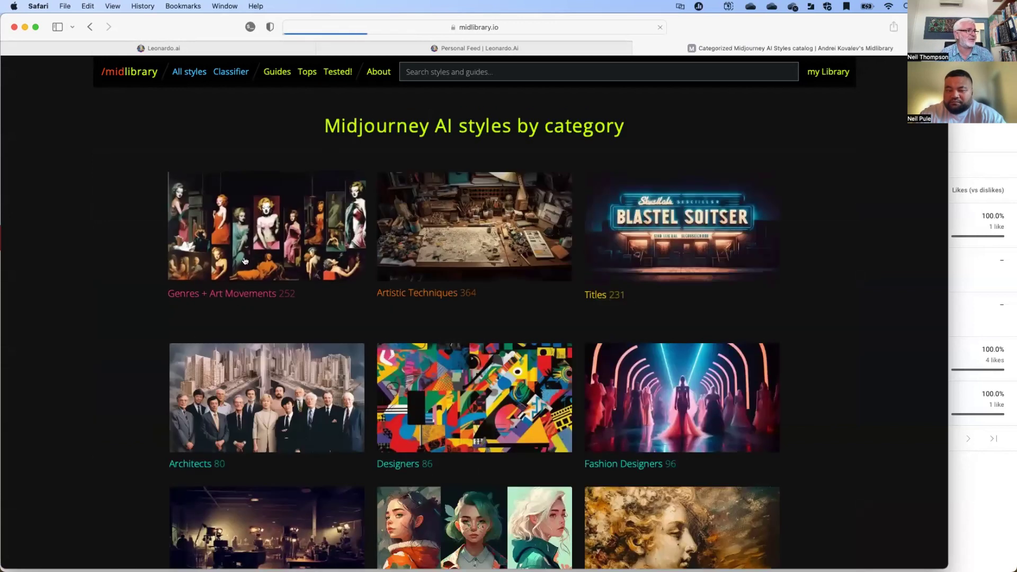
pyautogui.scroll(-1, 95, 329)
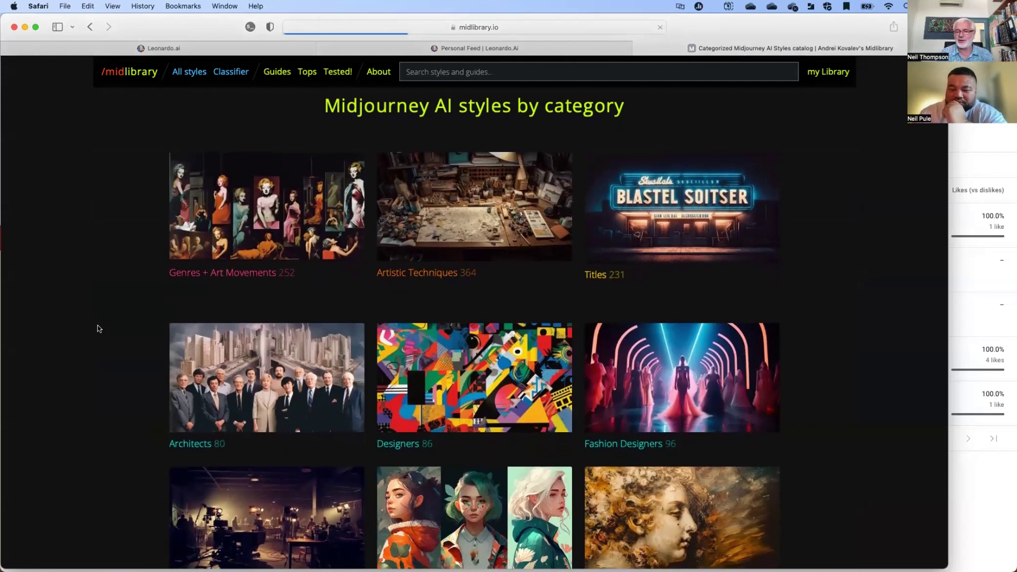
pyautogui.scroll(-10, 98, 328)
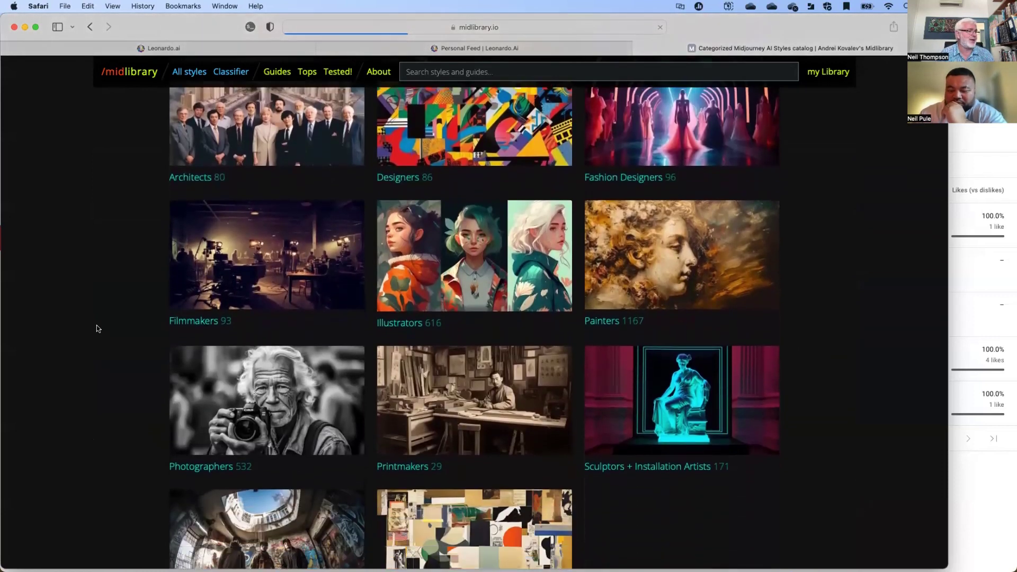
pyautogui.scroll(-3, 96, 328)
pyautogui.scroll(10, 94, 329)
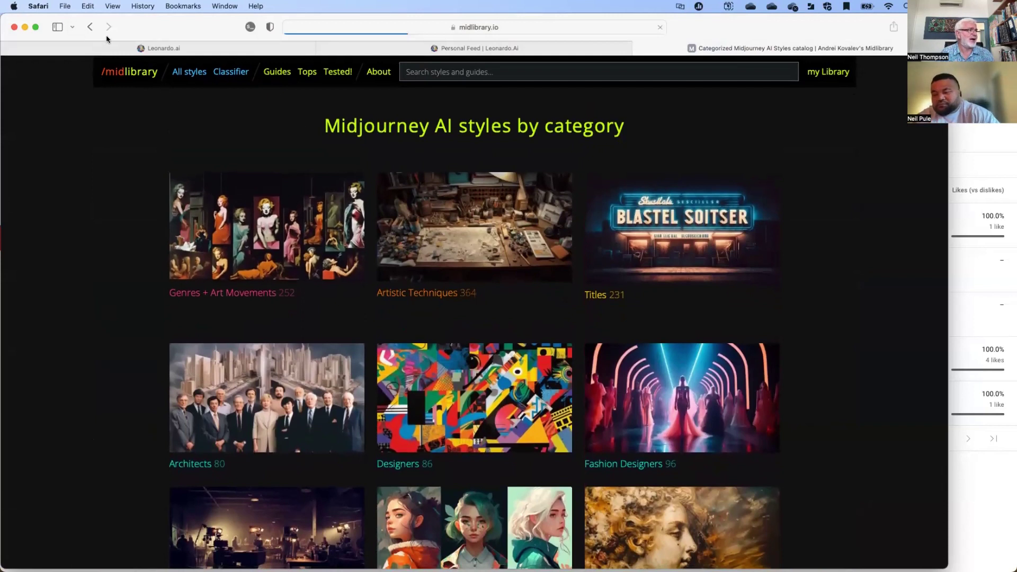
# - Return to Midlibrary's Street Artists page and browse the example styles of the listed artists
pyautogui.click(89, 27)
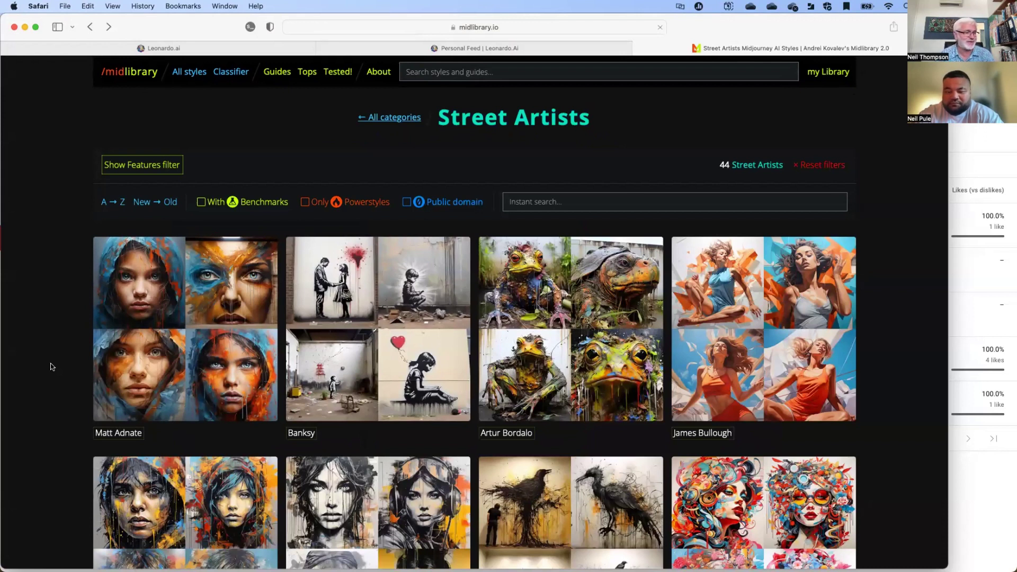
pyautogui.scroll(-3, 52, 366)
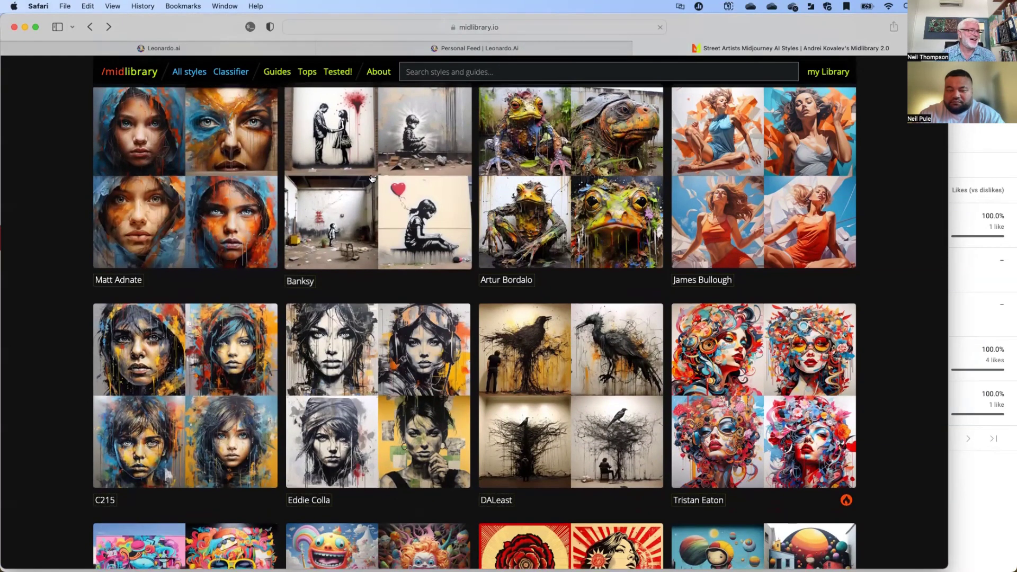
pyautogui.scroll(-5, 372, 179)
pyautogui.scroll(-6, 372, 179)
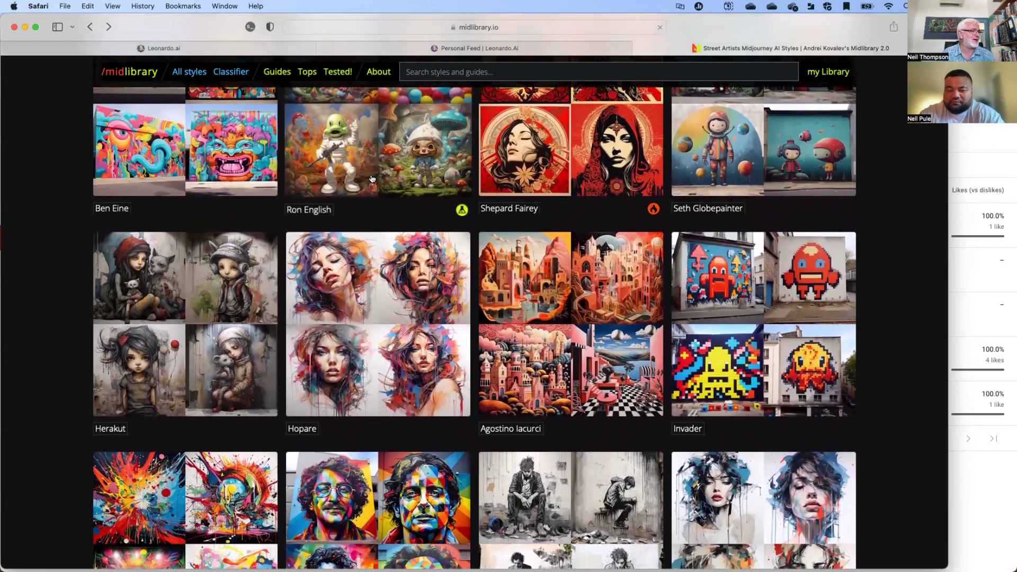
pyautogui.scroll(-1, 376, 189)
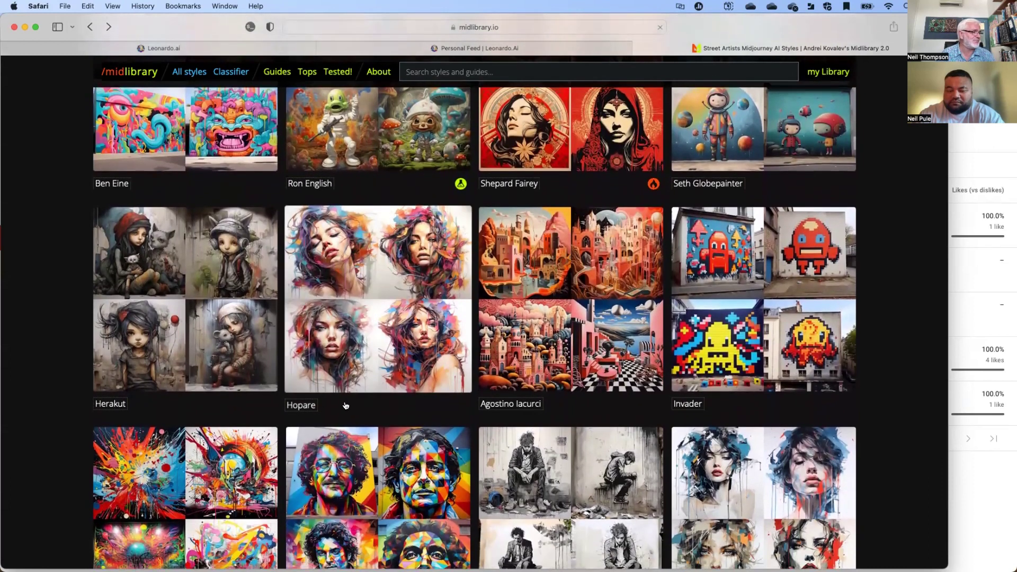
# - Copy the artist name "Hopare" from the Street Artists list
pyautogui.moveTo(312, 407); pyautogui.dragTo(288, 405)
pyautogui.scroll(-1, 287, 404)
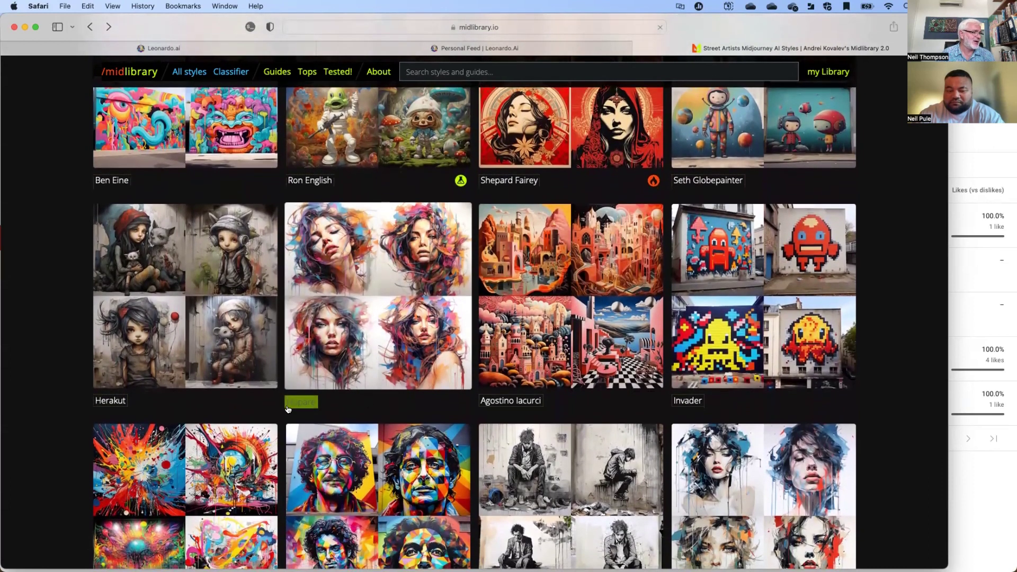
pyautogui.scroll(1, 287, 404)
pyautogui.rightClick(294, 408)
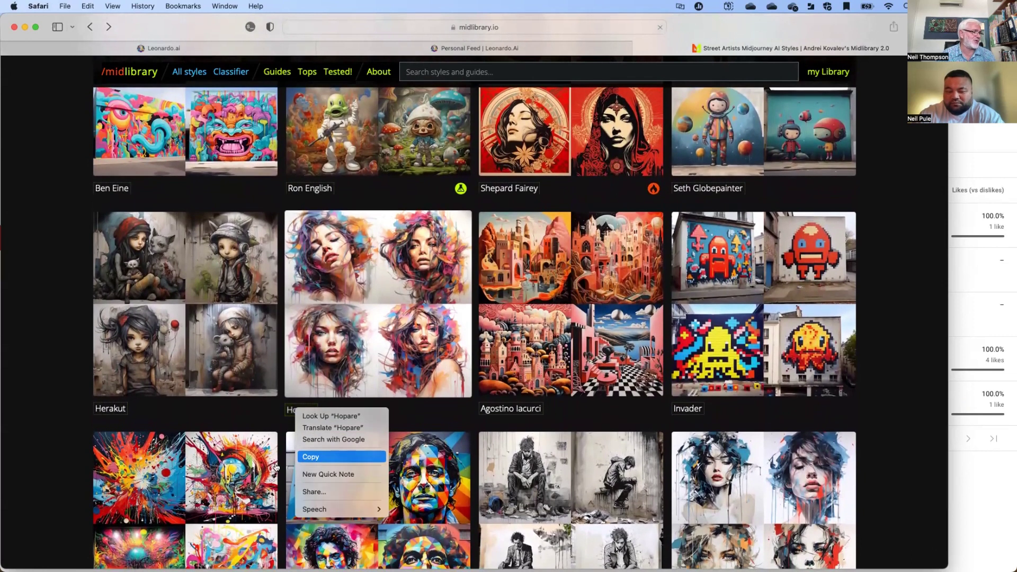
pyautogui.click(320, 457)
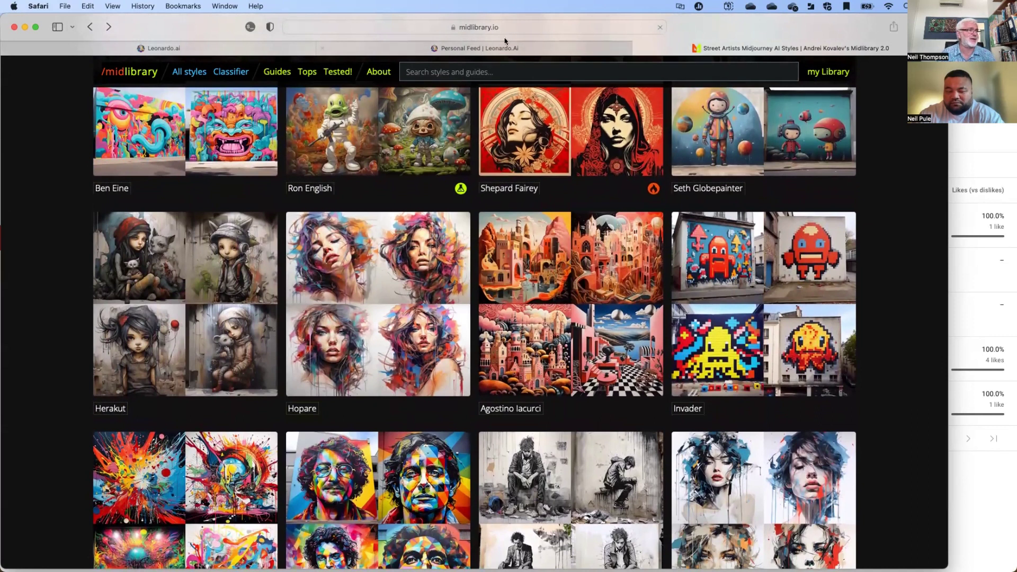
# - Return to the Leonardo.Ai personal feed and close the open "Couple praying" image
pyautogui.click(433, 48)
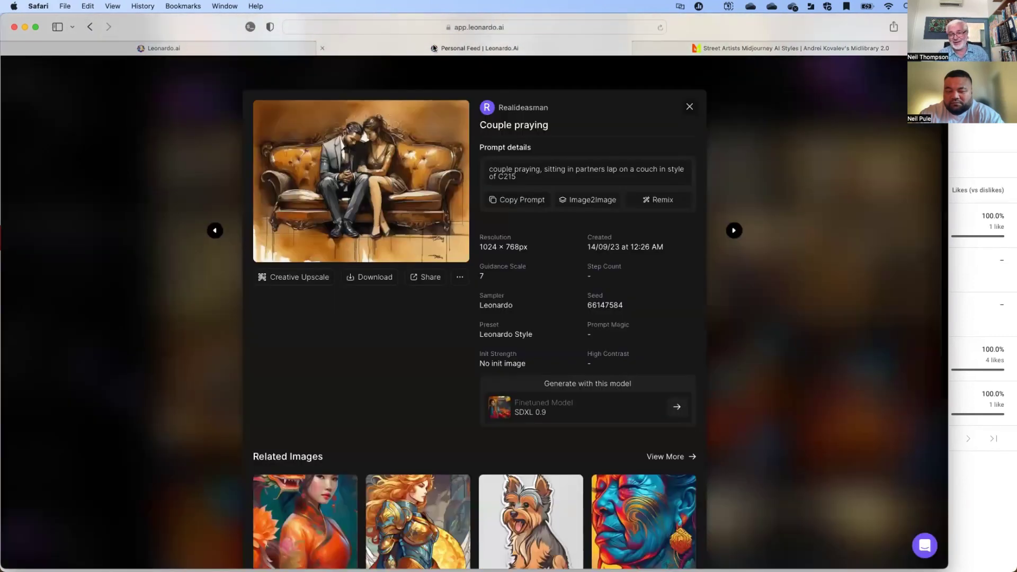
pyautogui.click(689, 107)
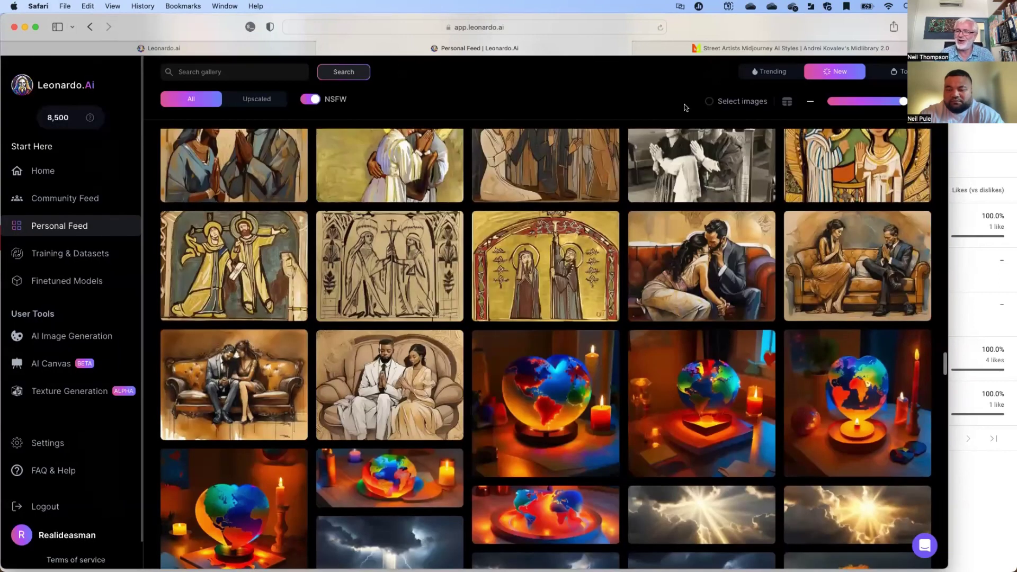
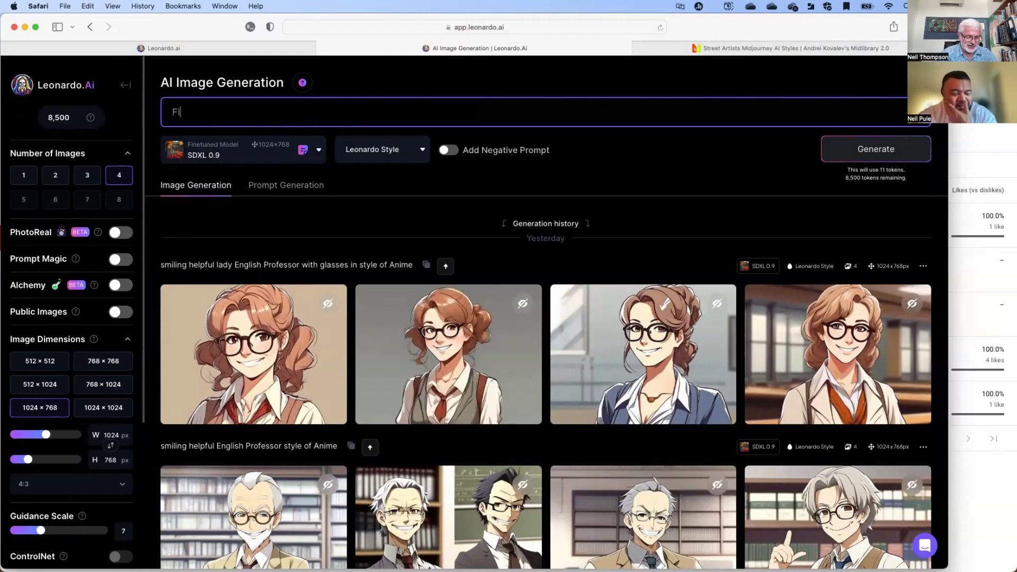
# - Write the image generation prompt "Fighter jet in photo realistic flying through lightning storm"
pyautogui.write('t ')
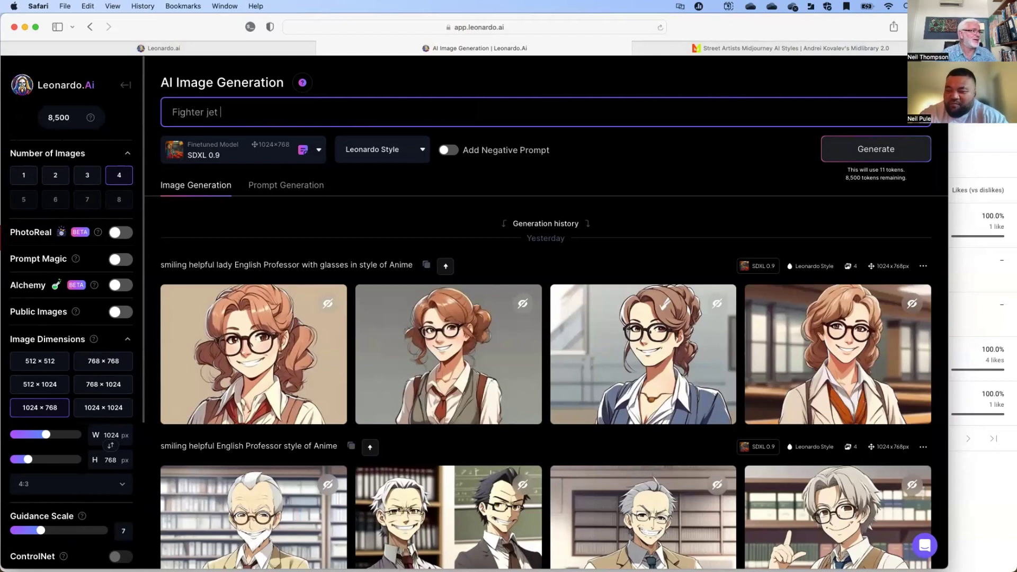
pyautogui.write('in style o')
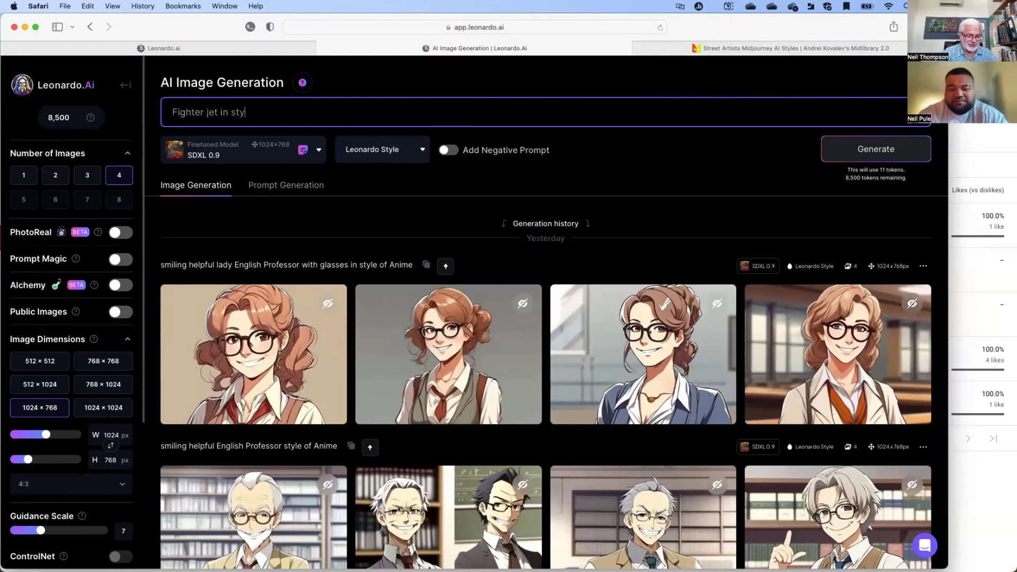
pyautogui.press('BackSpace')
pyautogui.press('BackSpace')
pyautogui.press('BackSpace')
pyautogui.press('BackSpace')
pyautogui.press('BackSpace')
pyautogui.press('BackSpace')
pyautogui.press('BackSpace')
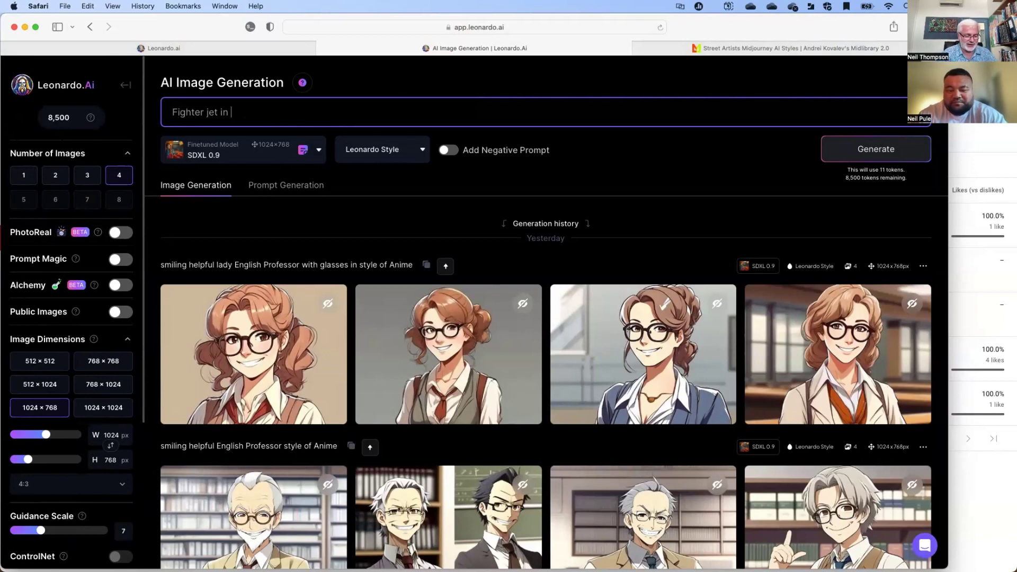
pyautogui.write('photo realistic')
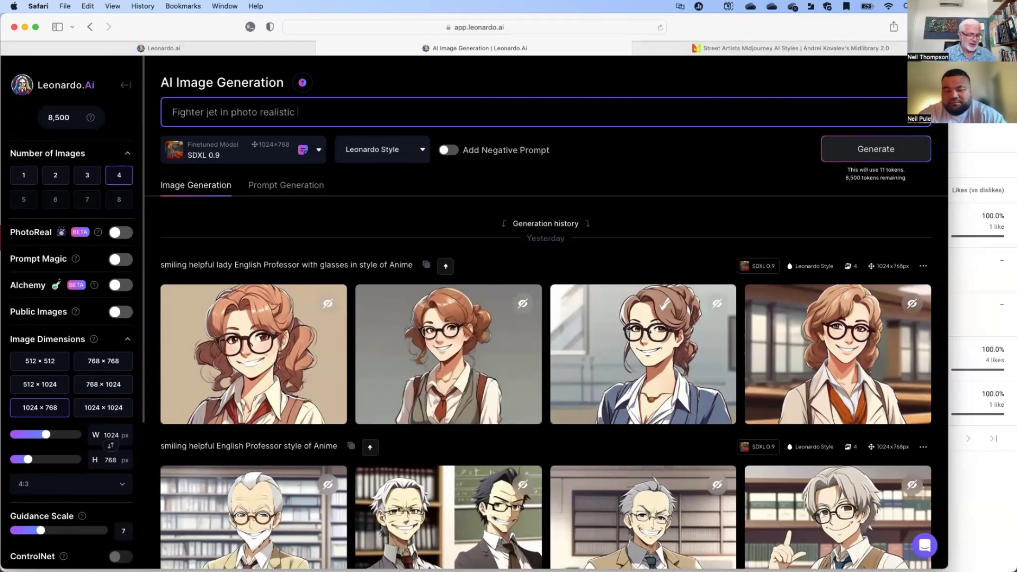
pyautogui.write(' flying through ')
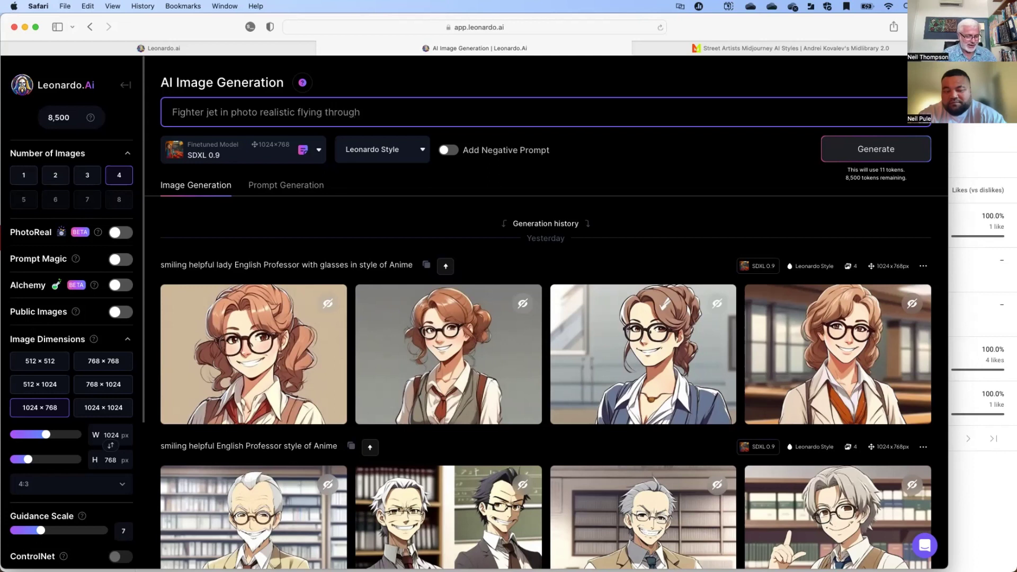
pyautogui.write('lightning storm')
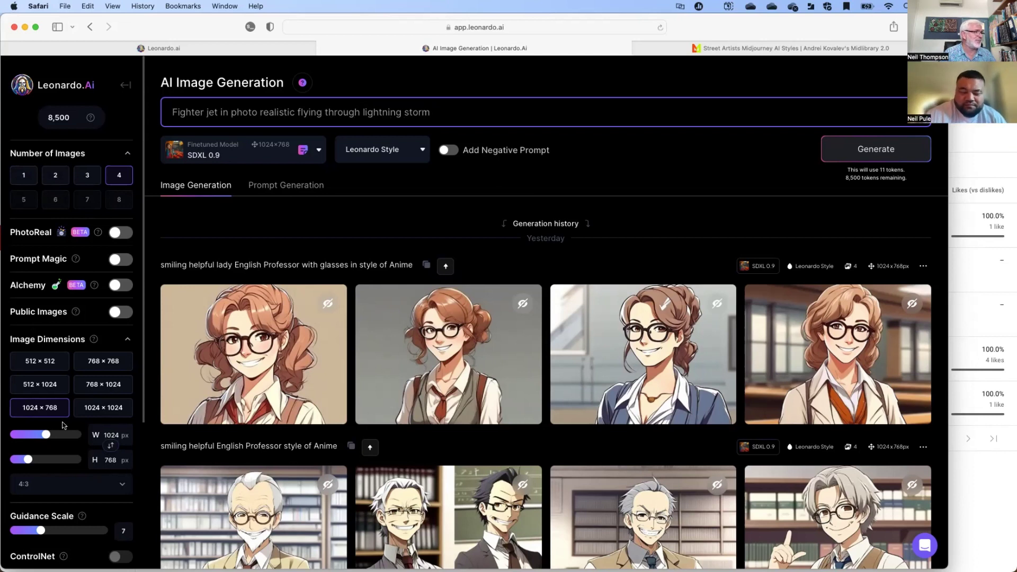
# - Look through the available finetuned models without changing the selected one
pyautogui.click(320, 151)
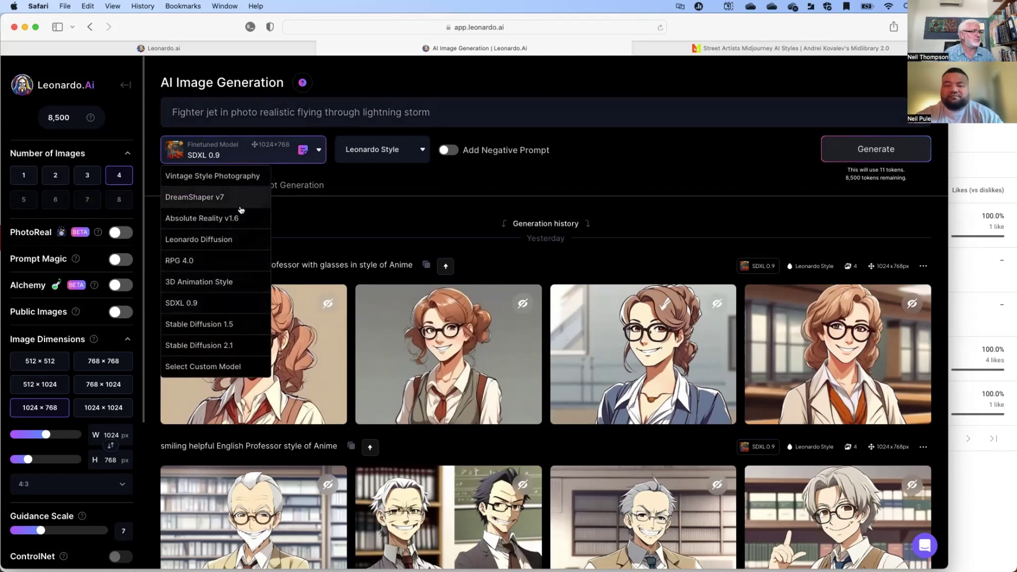
pyautogui.scroll(-2, 221, 291)
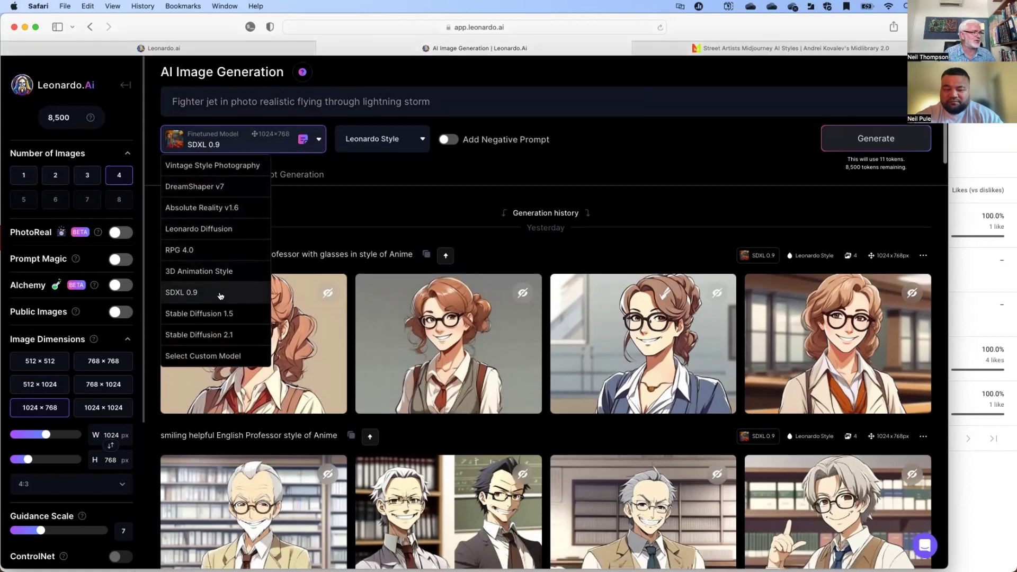
pyautogui.scroll(2, 222, 296)
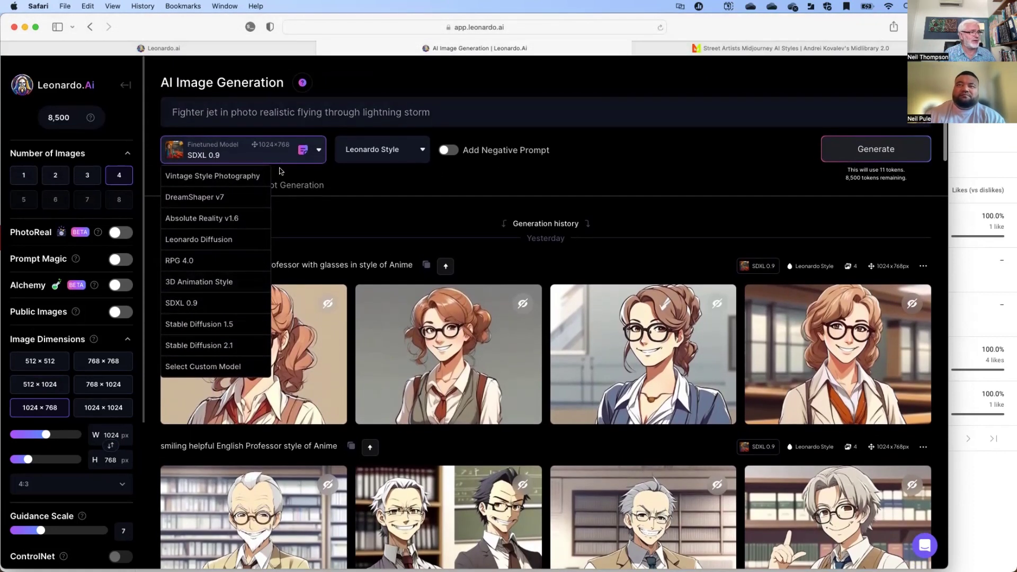
pyautogui.click(508, 116)
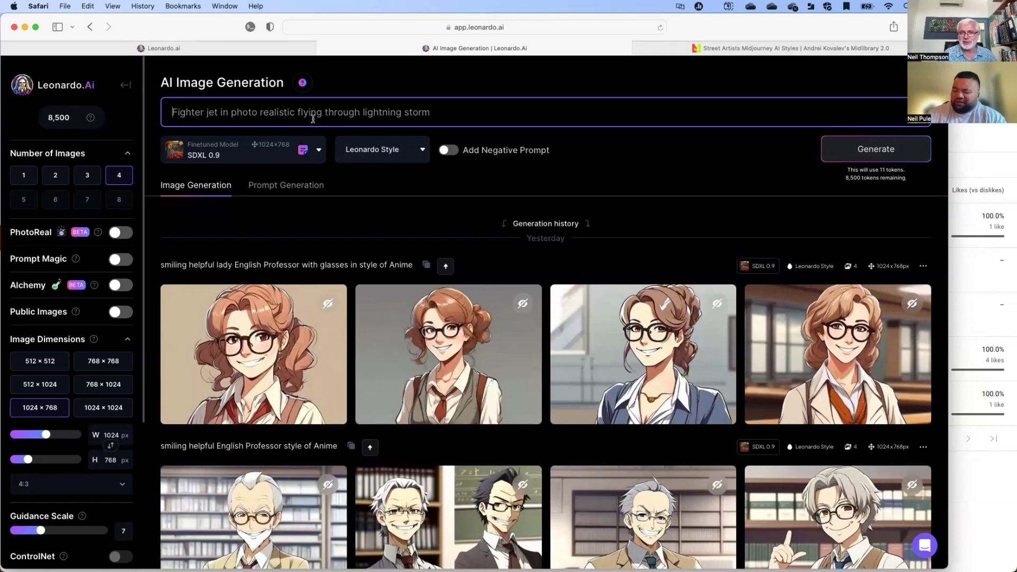
# - Insert "Thunder Bird" at the start of the prompt, before "Fighter jet"
pyautogui.press('super+Left')
pyautogui.write('S')
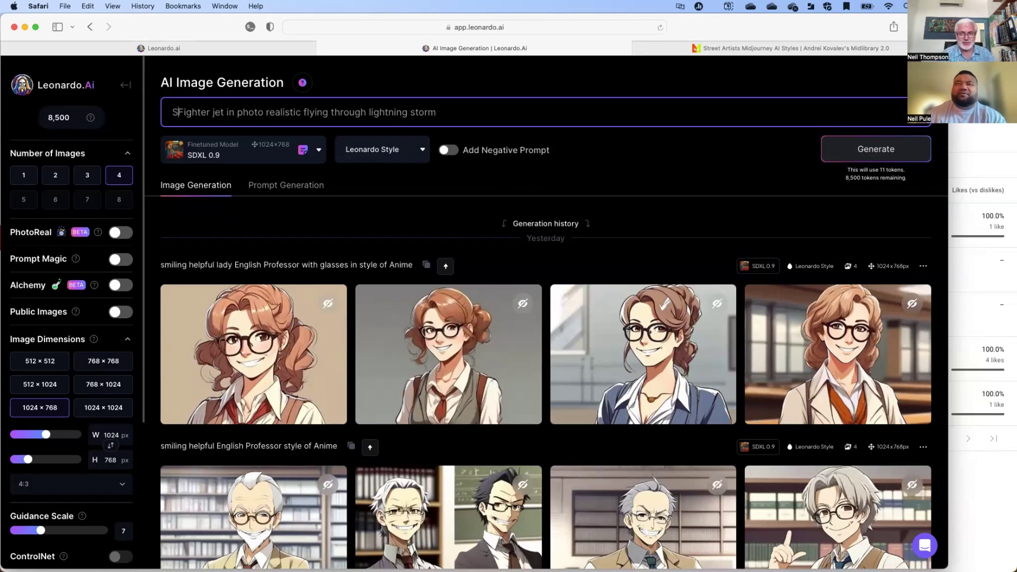
pyautogui.press('BackSpace')
pyautogui.write('Thun')
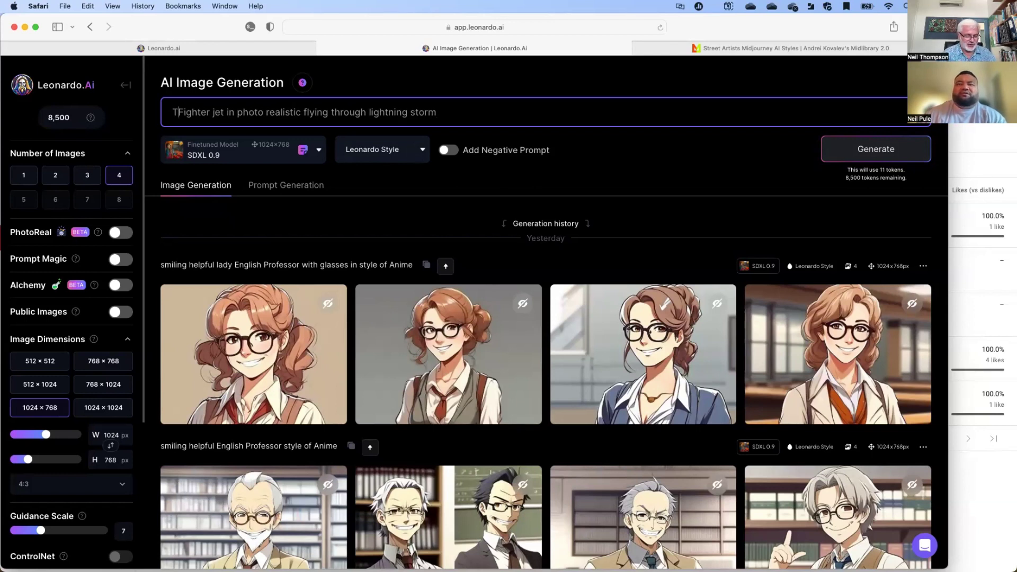
pyautogui.write('der Bird')
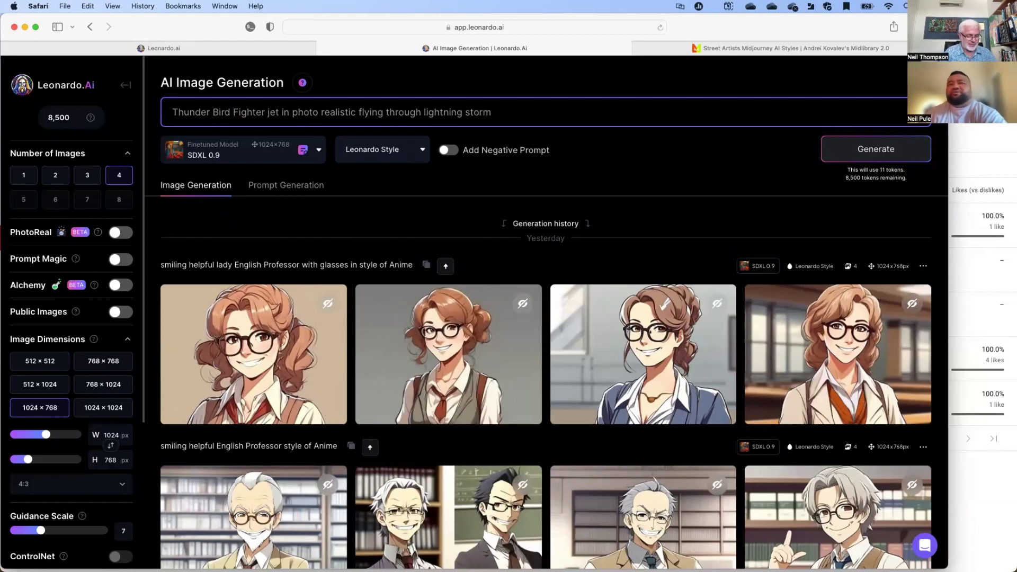
# - Replace "Thunder Bird" at the start of the prompt with "SR71 Blackbird" and generate the images
pyautogui.hotkey('shift', 'alt', 'Left')
pyautogui.hotkey('shift', 'alt', 'Left')
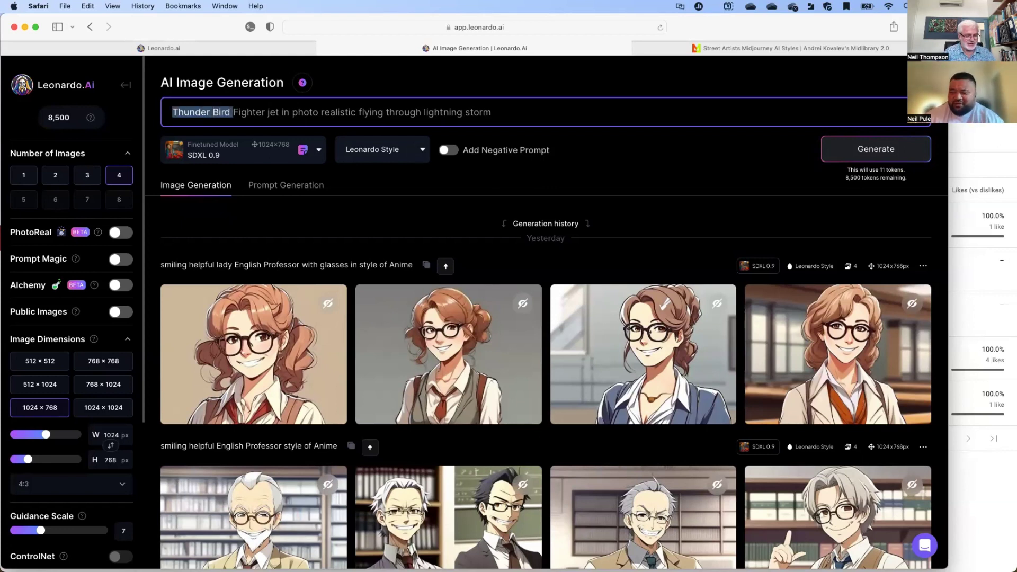
pyautogui.write('SR71 Blackbirfd')
pyautogui.press('BackSpace')
pyautogui.press('BackSpace')
pyautogui.write('d')
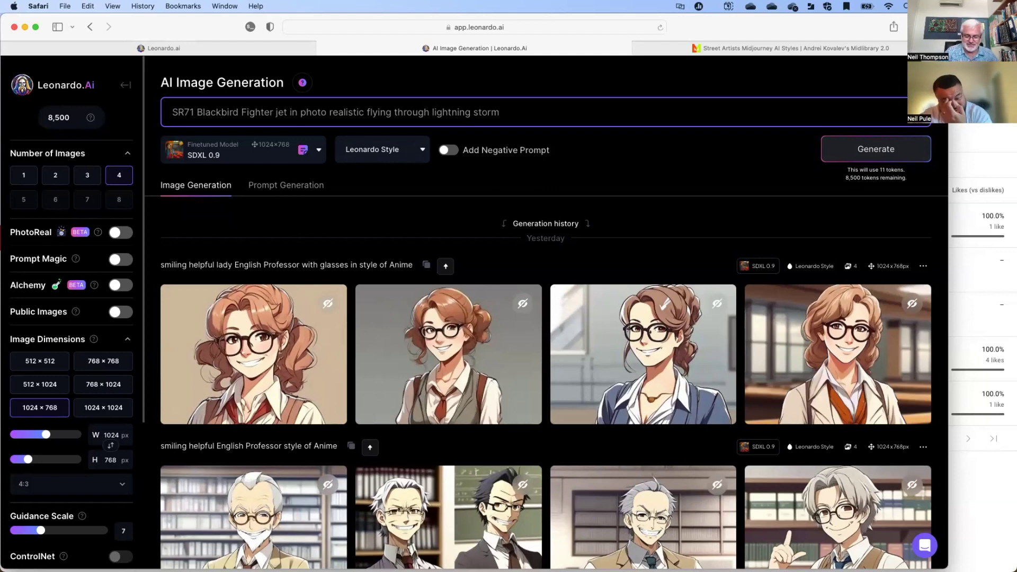
pyautogui.press('Return')
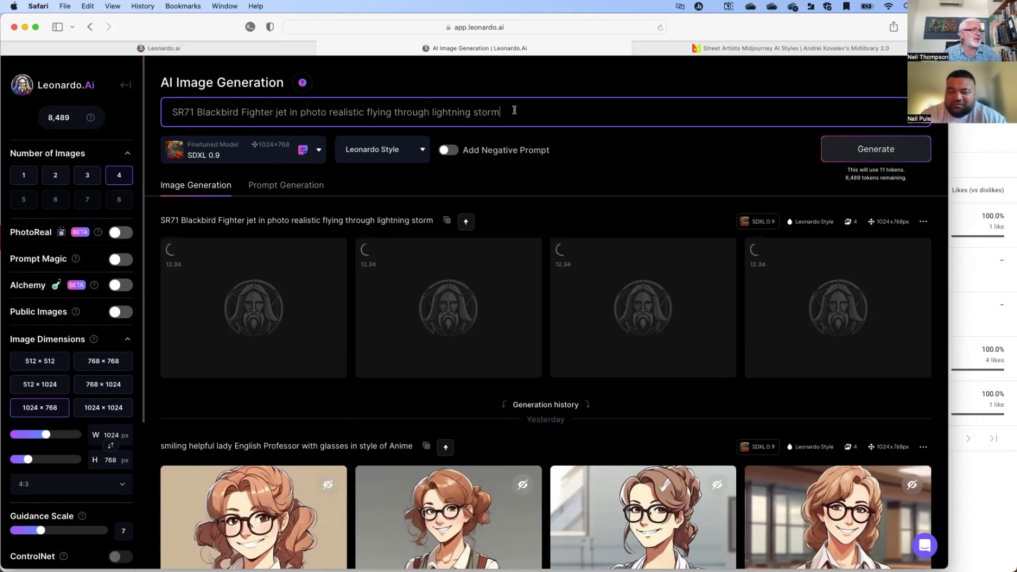
# - Append "in style of Hopare" to the prompt and generate another set of images
pyautogui.write('in style of')
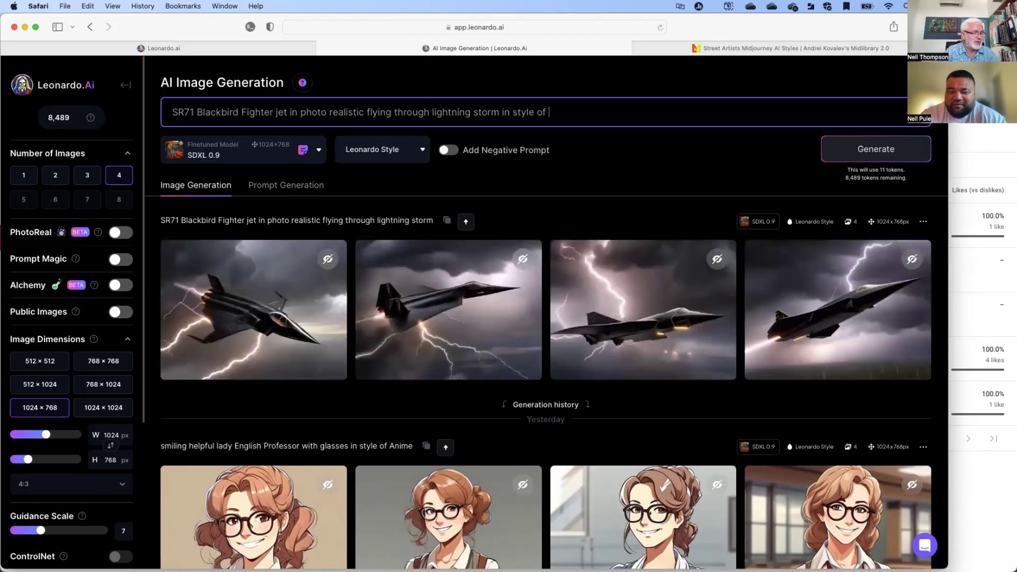
pyautogui.write(' Hopare')
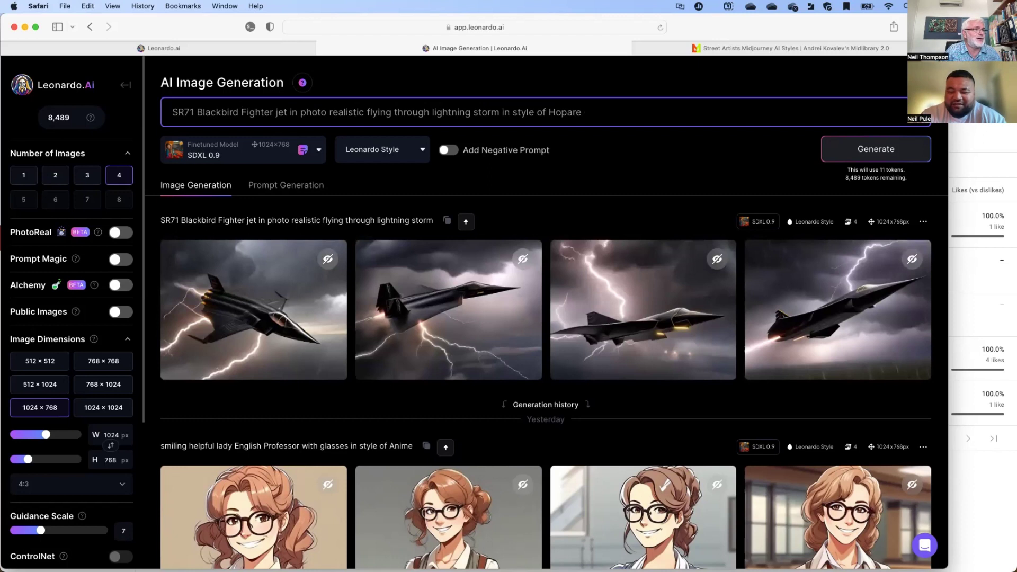
pyautogui.press('Return')
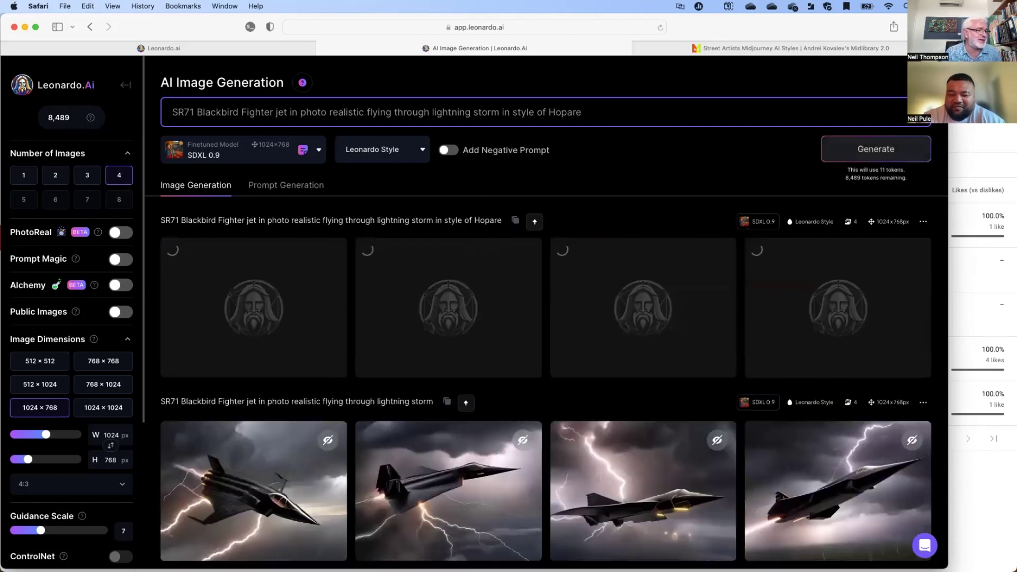
# - View the four SR71 Blackbird images generated without an artist style one by one at full size
pyautogui.scroll(-3, 511, 148)
pyautogui.scroll(-2, 511, 149)
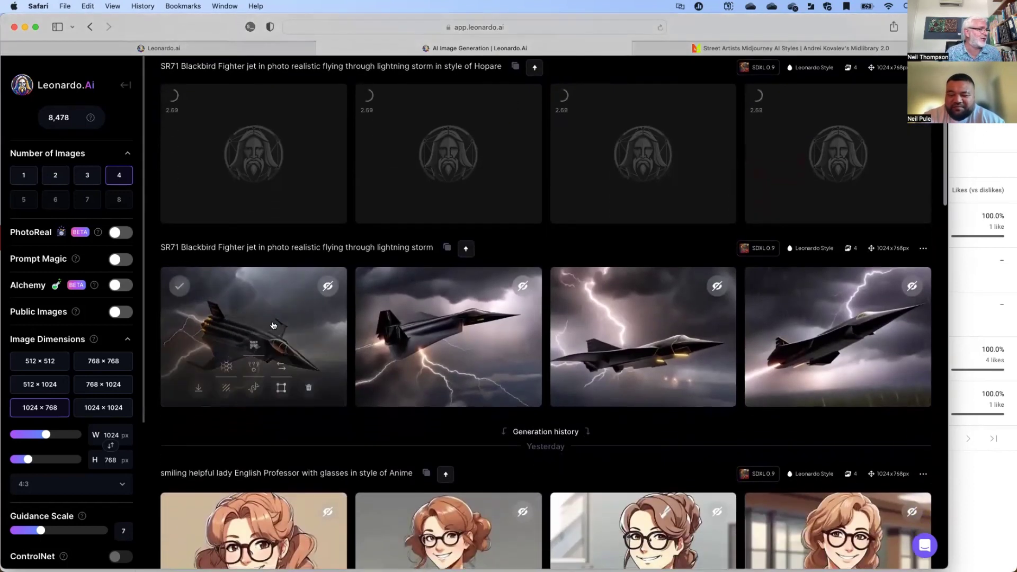
pyautogui.click(272, 325)
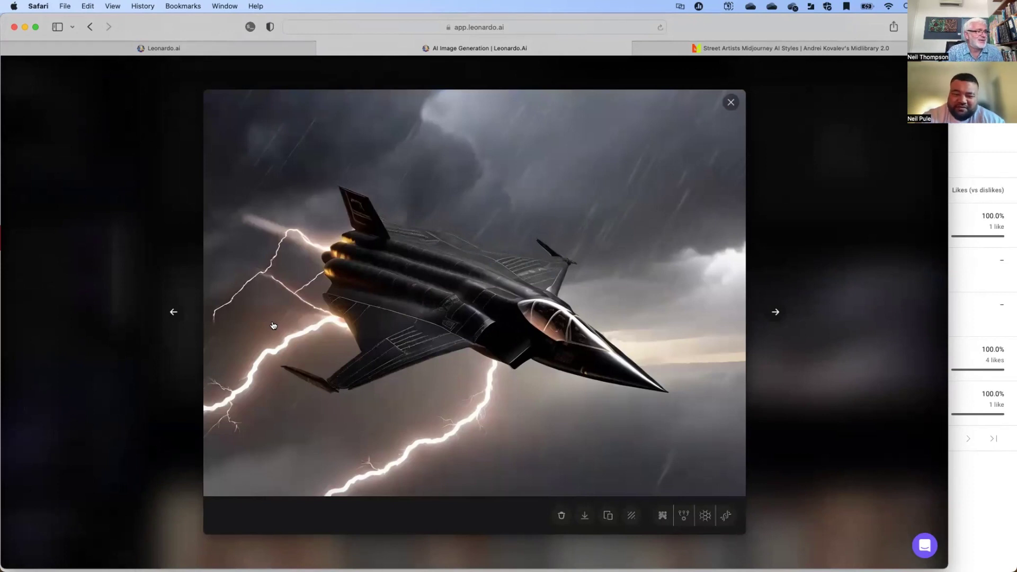
pyautogui.press('Left')
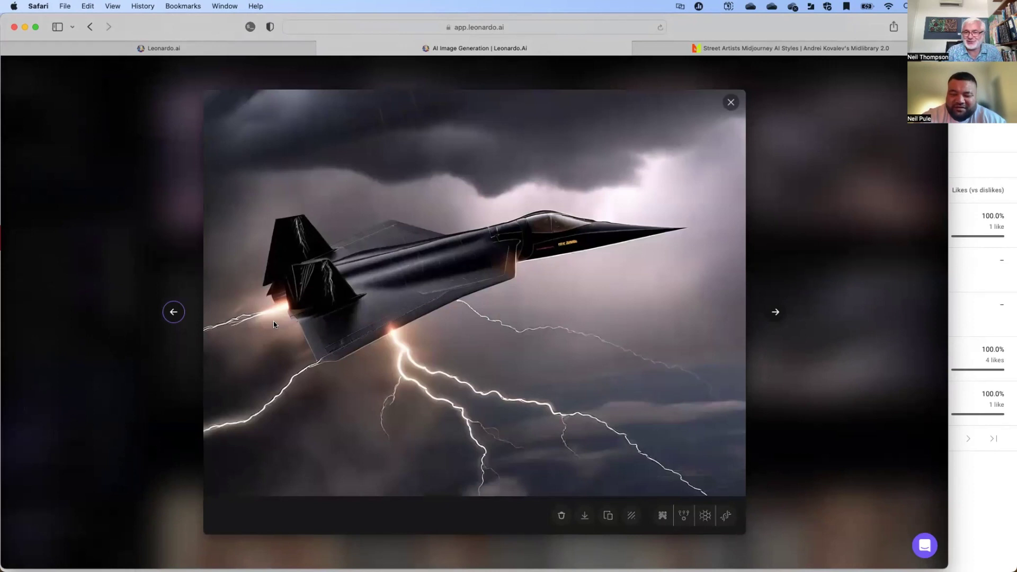
pyautogui.press('Left')
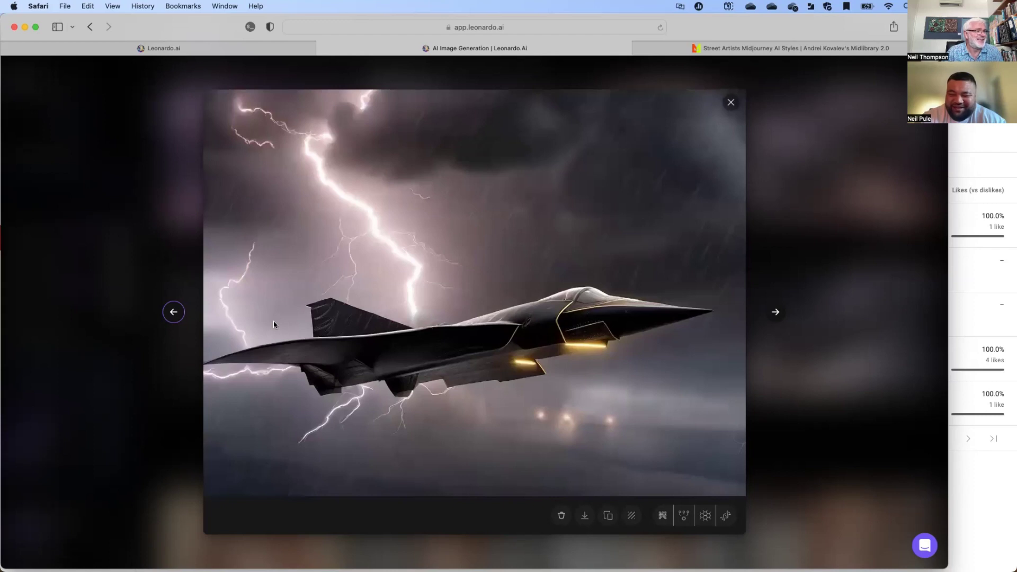
pyautogui.press('Left')
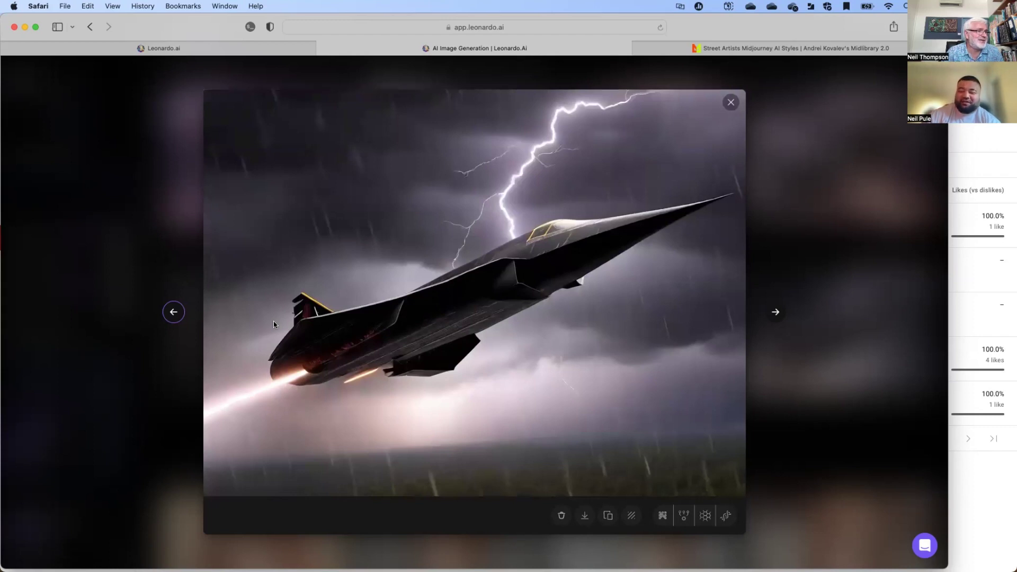
pyautogui.click(731, 103)
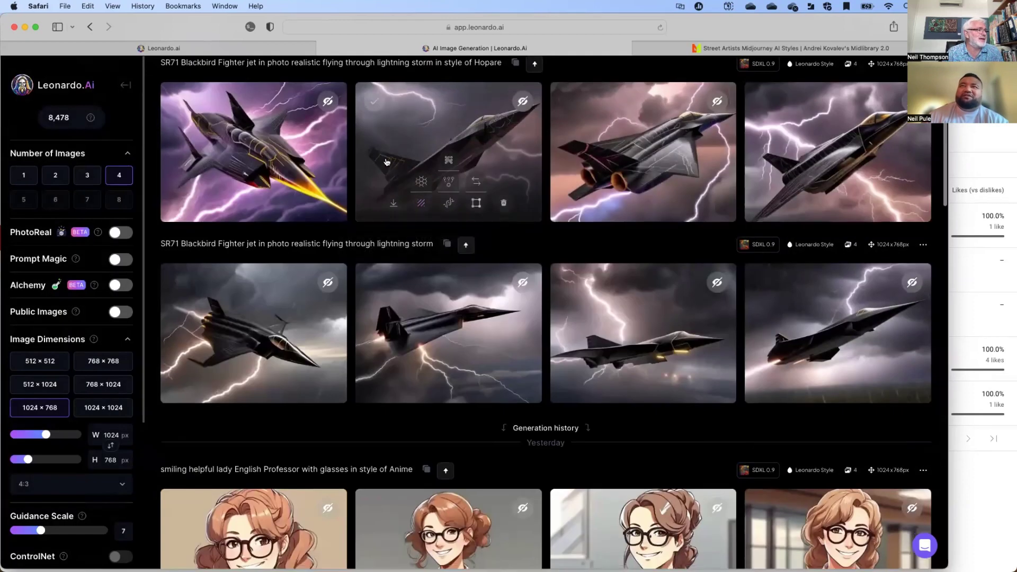
# - View the four Hopare-style SR71 Blackbird images one by one at full size
pyautogui.scroll(3, 270, 149)
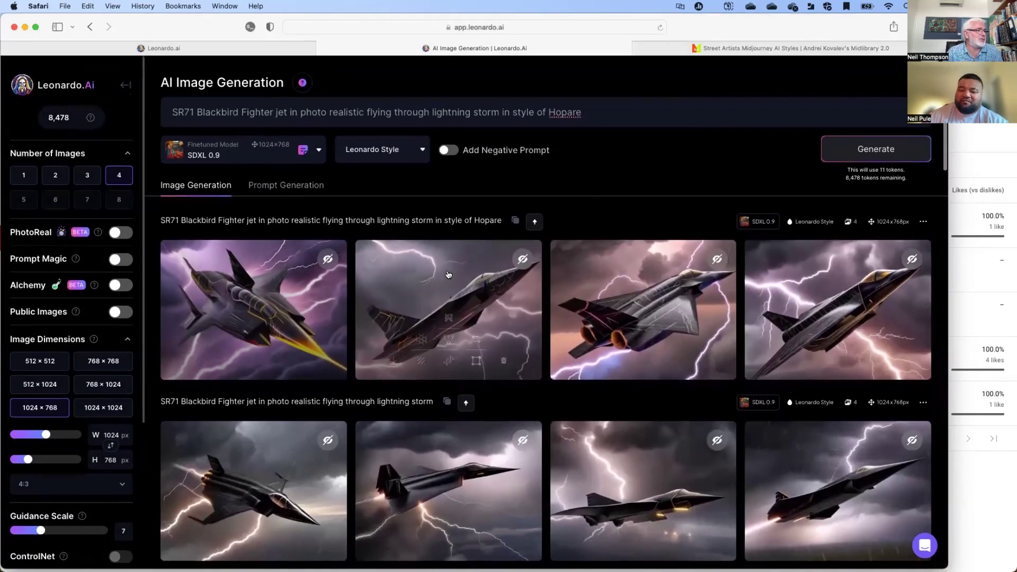
pyautogui.click(335, 318)
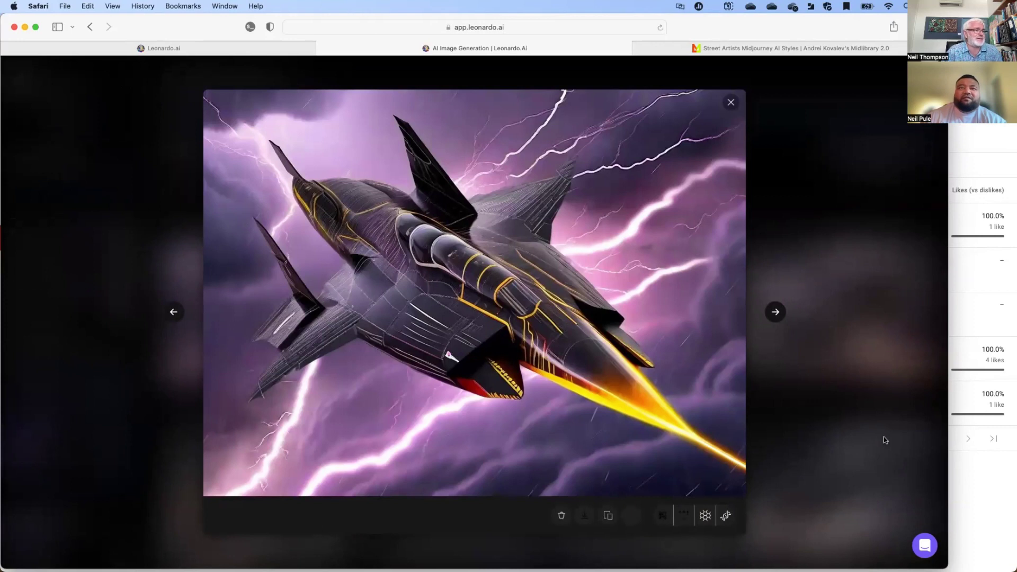
pyautogui.press('Left')
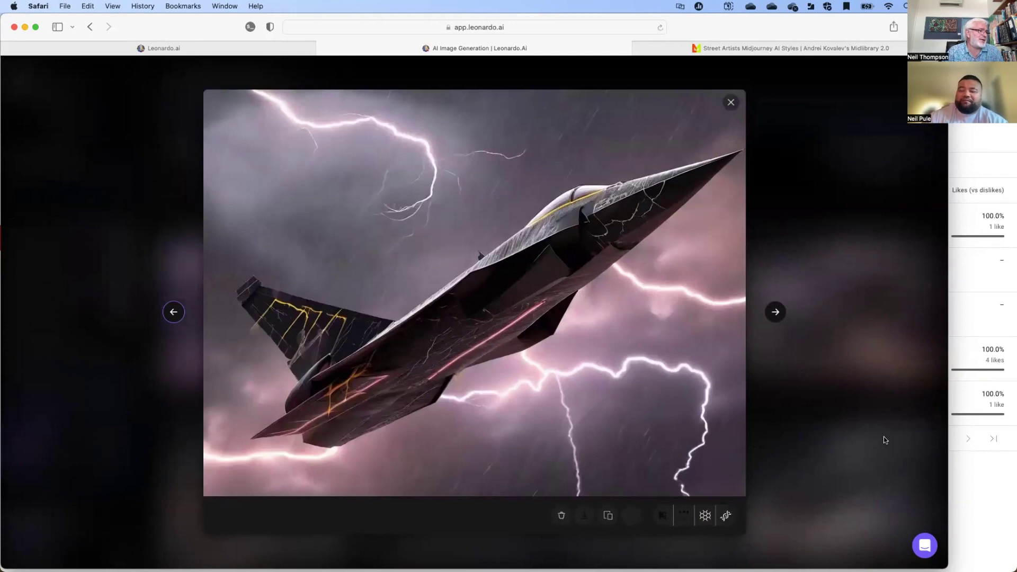
pyautogui.press('Left')
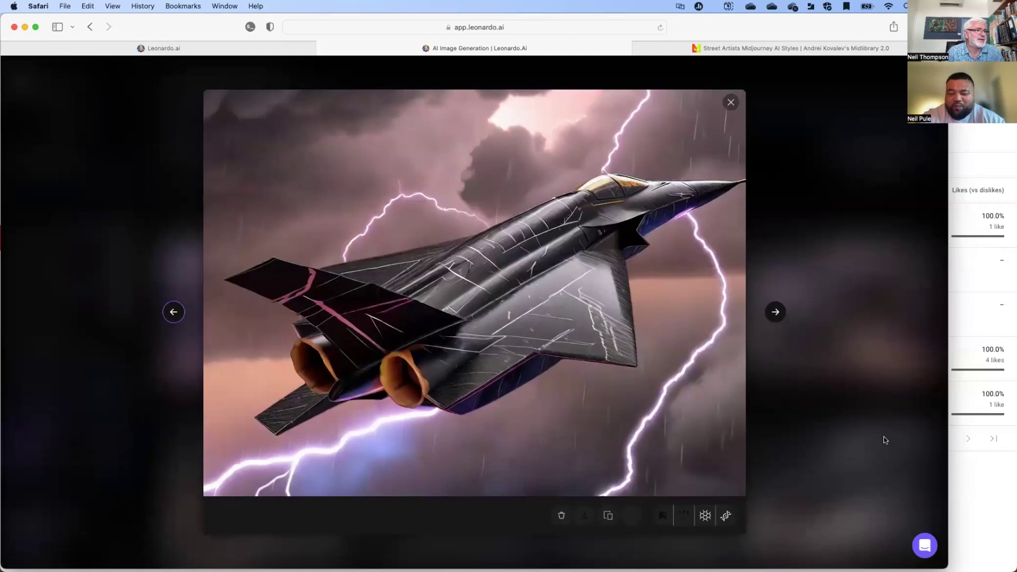
pyautogui.press('Left')
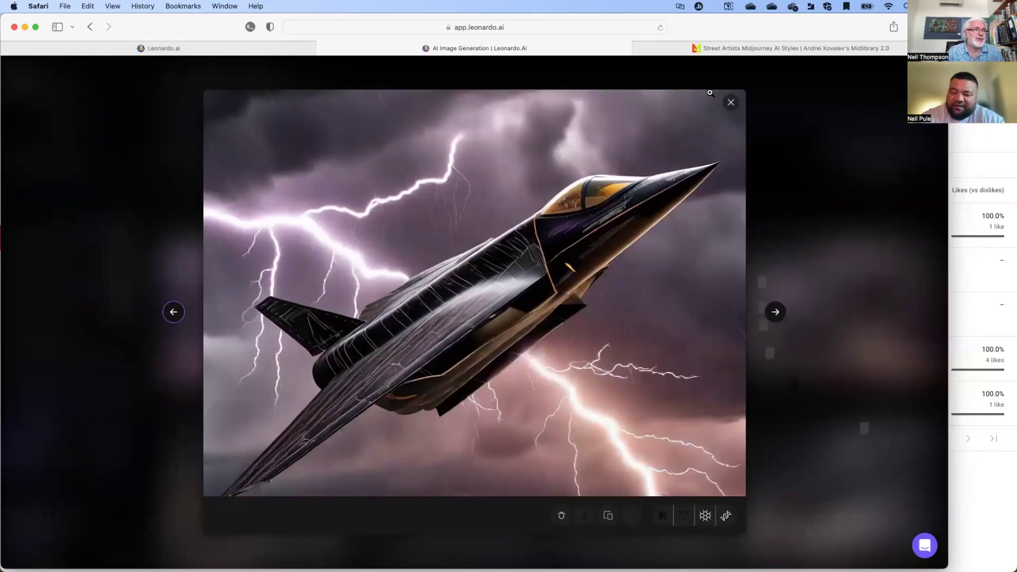
pyautogui.click(730, 102)
pyautogui.scroll(3, 371, 159)
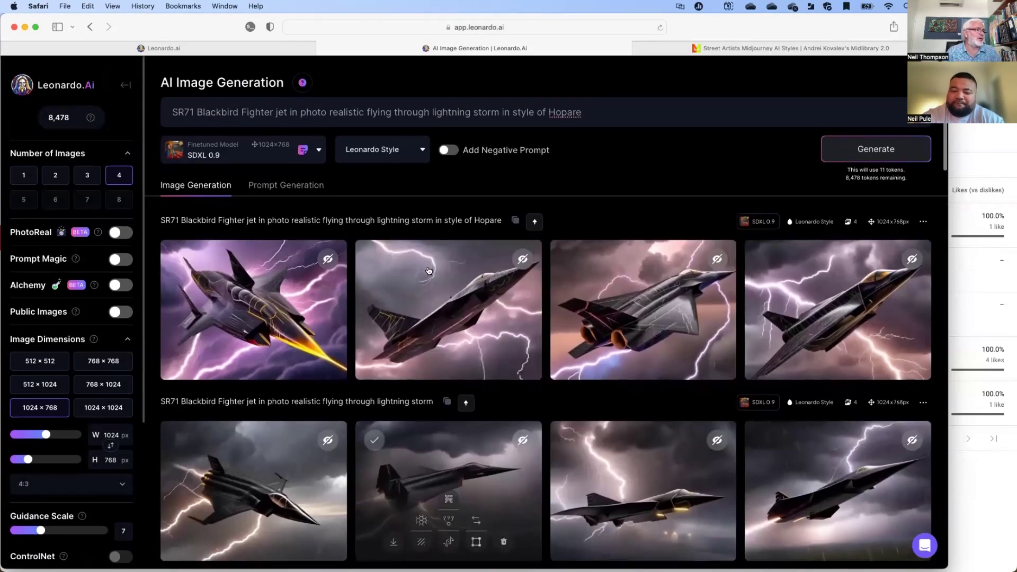
# - Replace the jet and storm description in the prompt with "a business man stressed", keeping "in style of Hopare", and generate the images
pyautogui.moveTo(169, 114); pyautogui.dragTo(499, 112)
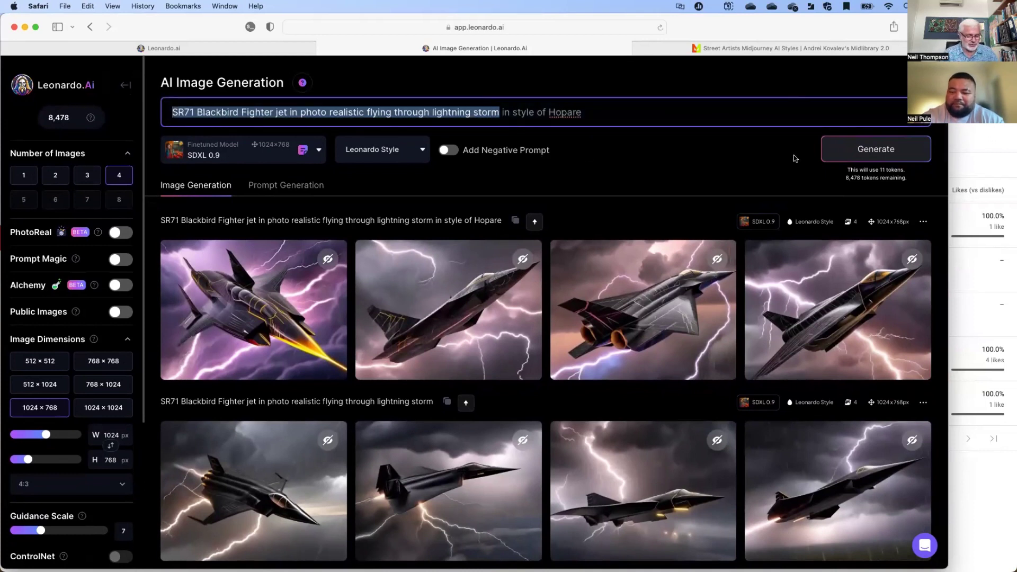
pyautogui.write('a couple')
pyautogui.press('BackSpace')
pyautogui.press('BackSpace')
pyautogui.press('BackSpace')
pyautogui.press('BackSpace')
pyautogui.press('BackSpace')
pyautogui.press('BackSpace')
pyautogui.write('business man')
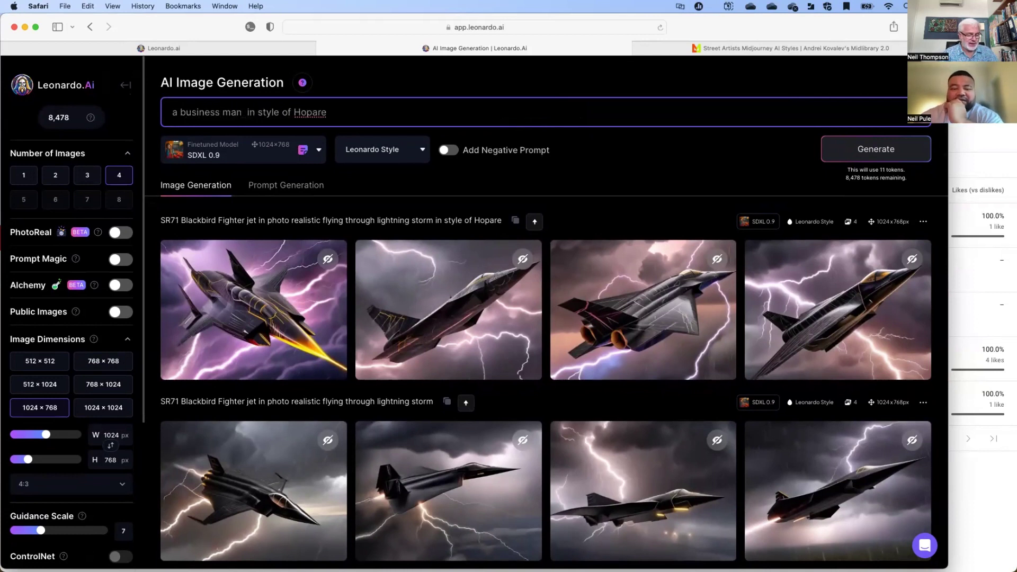
pyautogui.write(' stress')
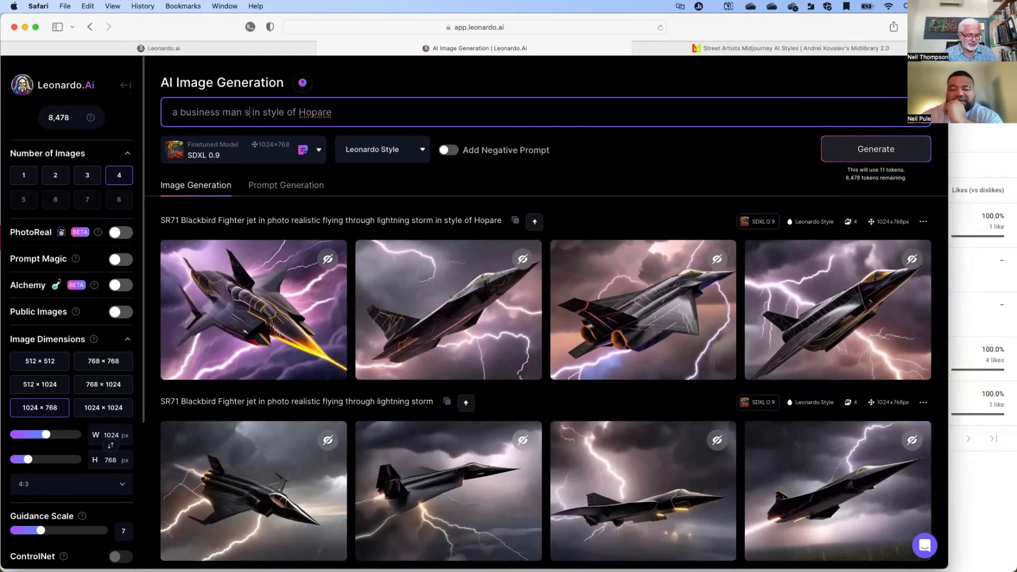
pyautogui.write('ed')
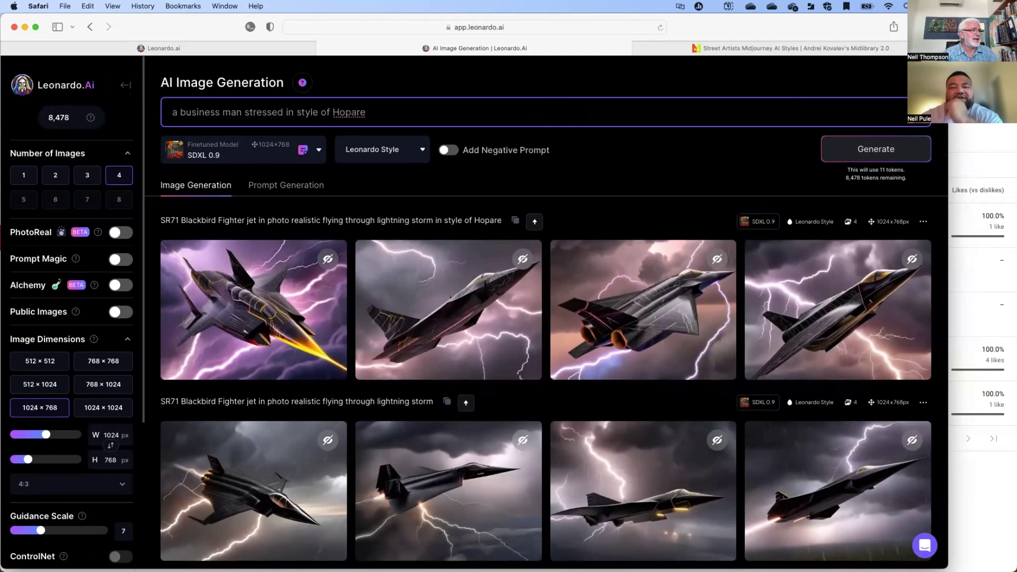
pyautogui.press('Return')
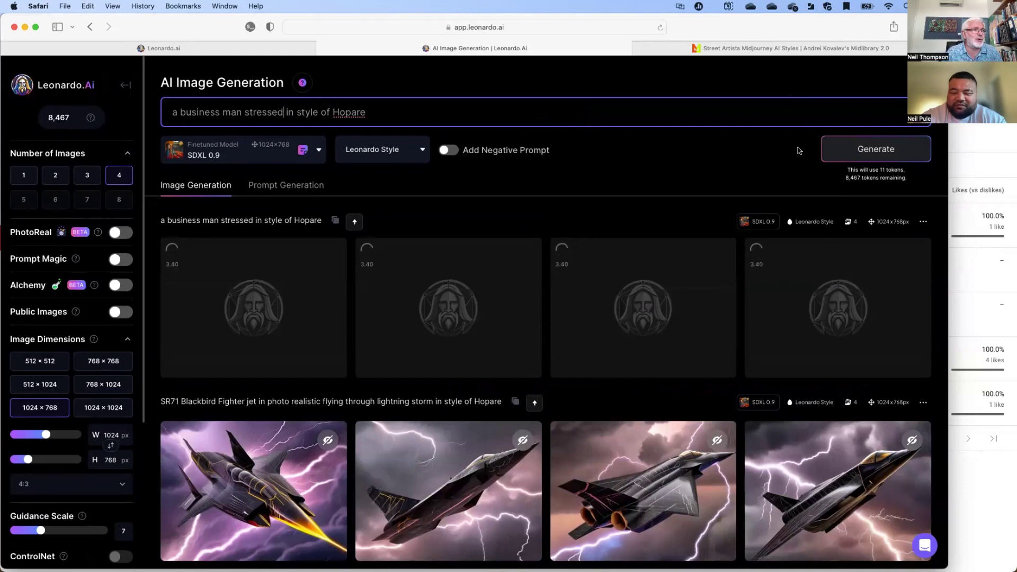
# - Change "man" to "woman" in the prompt so it reads "a business woman stressed in style of Hopare" and generate the images
pyautogui.click(777, 48)
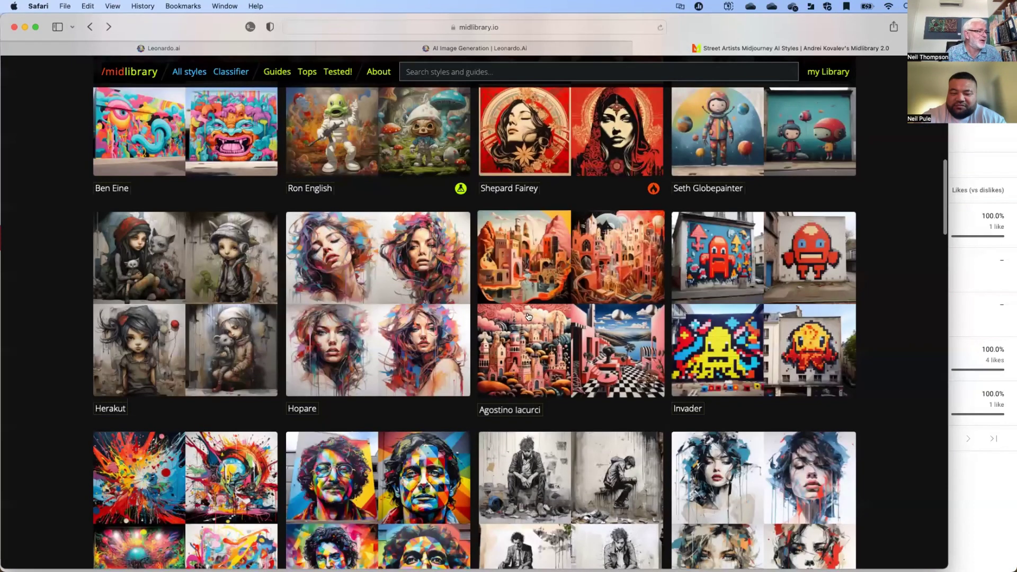
pyautogui.click(449, 45)
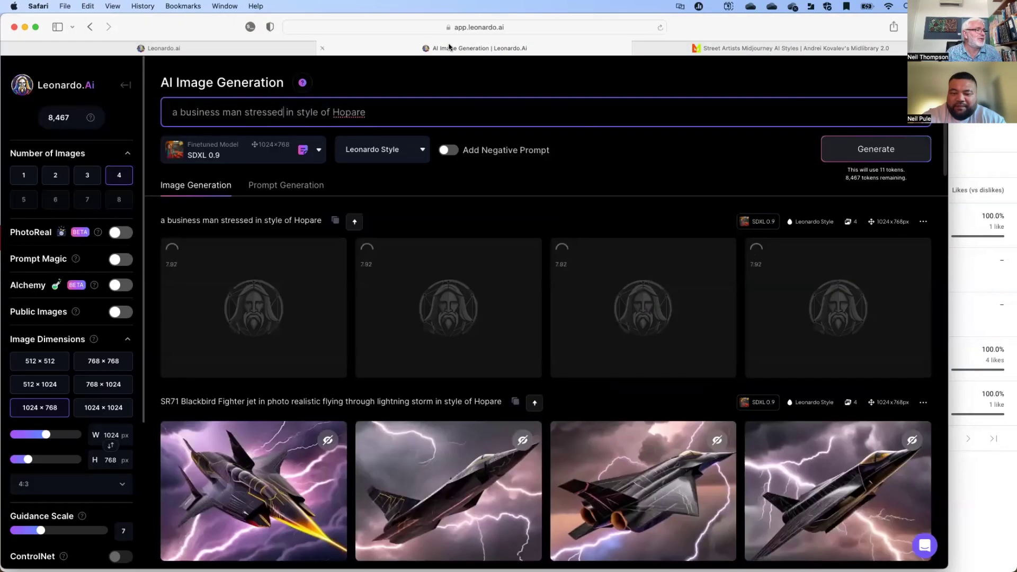
pyautogui.doubleClick(231, 111)
pyautogui.click(223, 111)
pyautogui.write('wo')
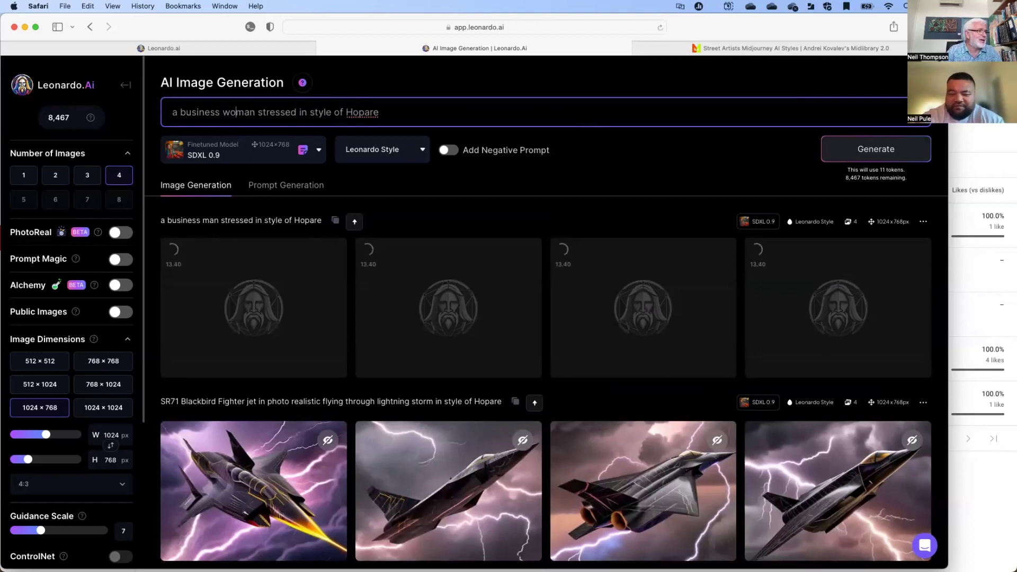
pyautogui.press('Return')
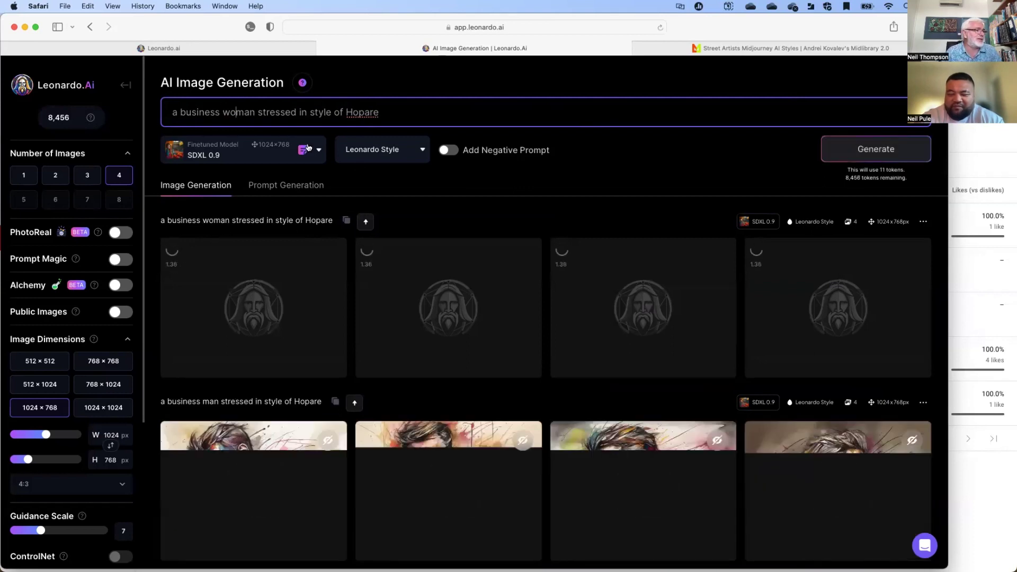
# - Compare the generated business man and business woman images with the Hopare samples on Midlibrary
pyautogui.scroll(-2, 385, 177)
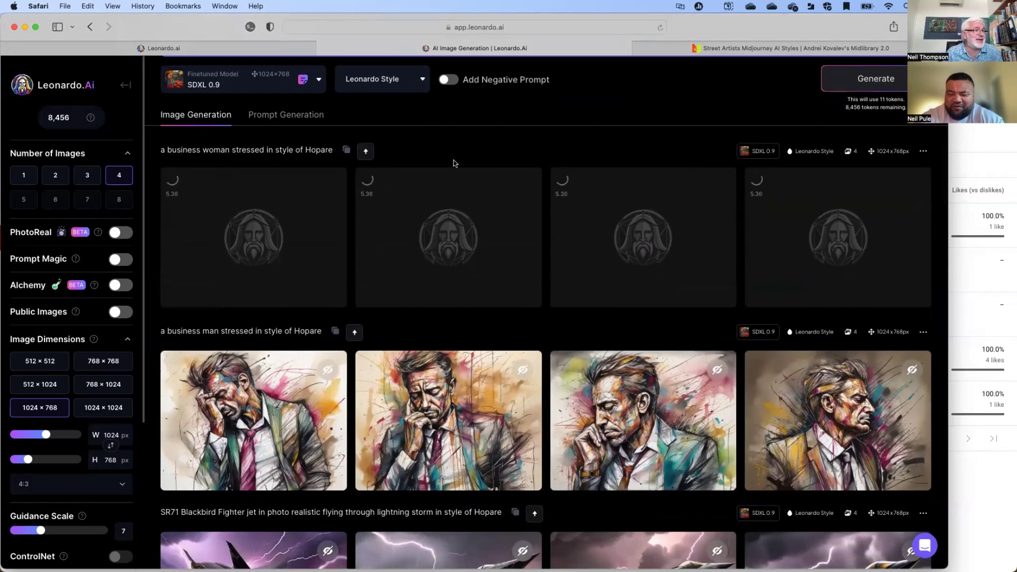
pyautogui.click(715, 49)
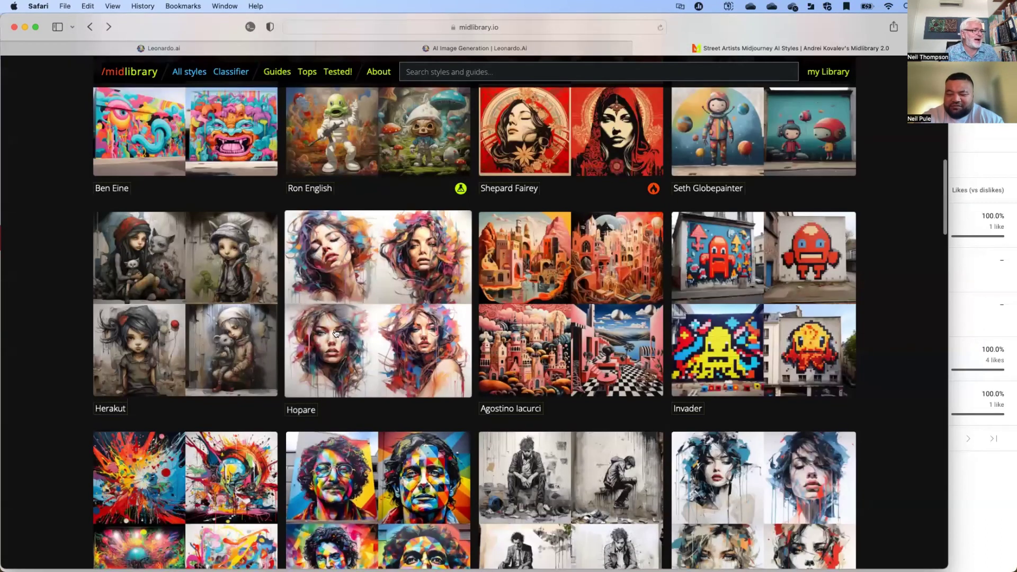
pyautogui.click(468, 48)
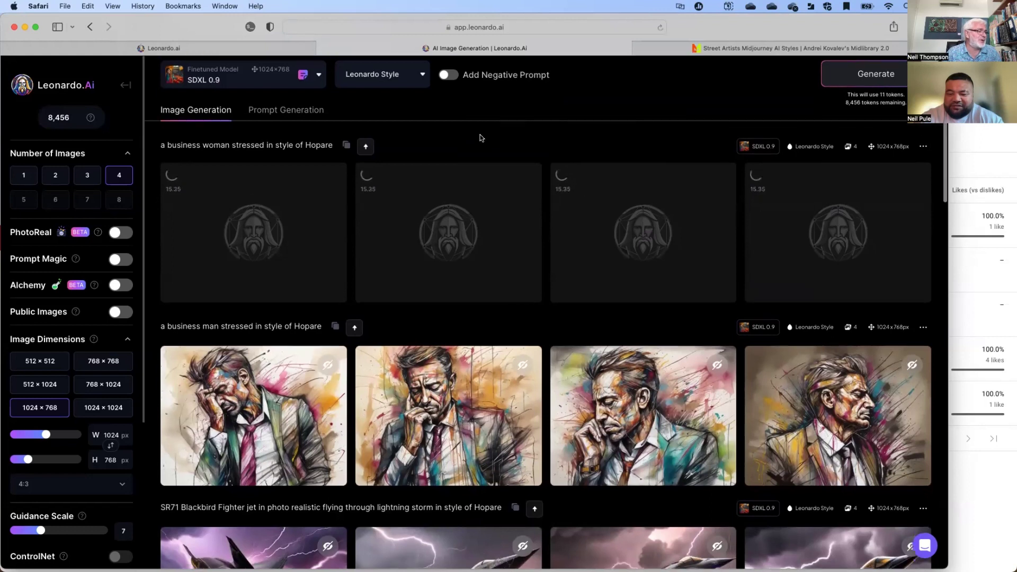
pyautogui.scroll(-1, 481, 138)
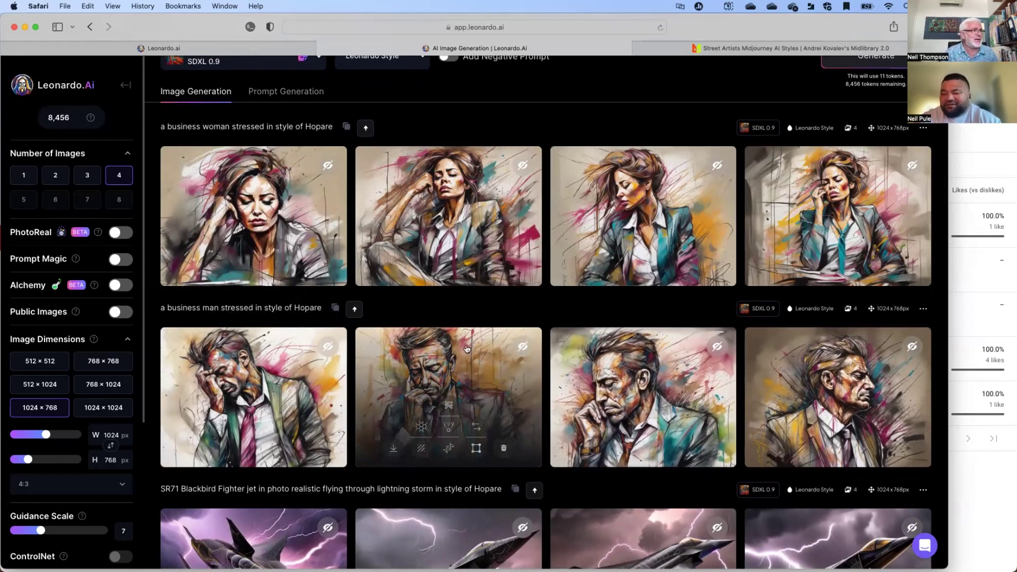
# - Enable the negative prompt and enter "disfigurement, fat lips, two heads," in it
pyautogui.scroll(3, 371, 355)
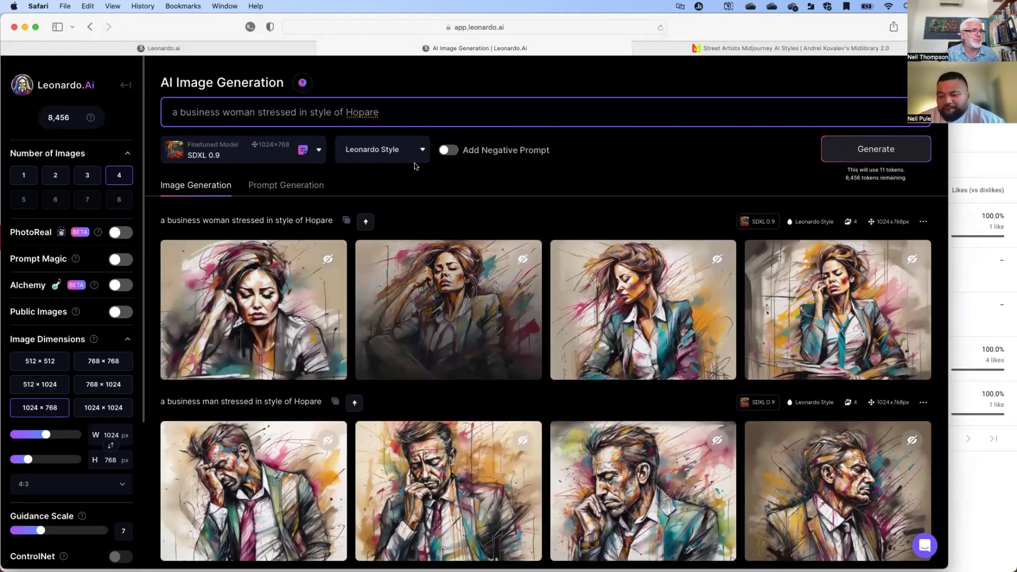
pyautogui.click(448, 151)
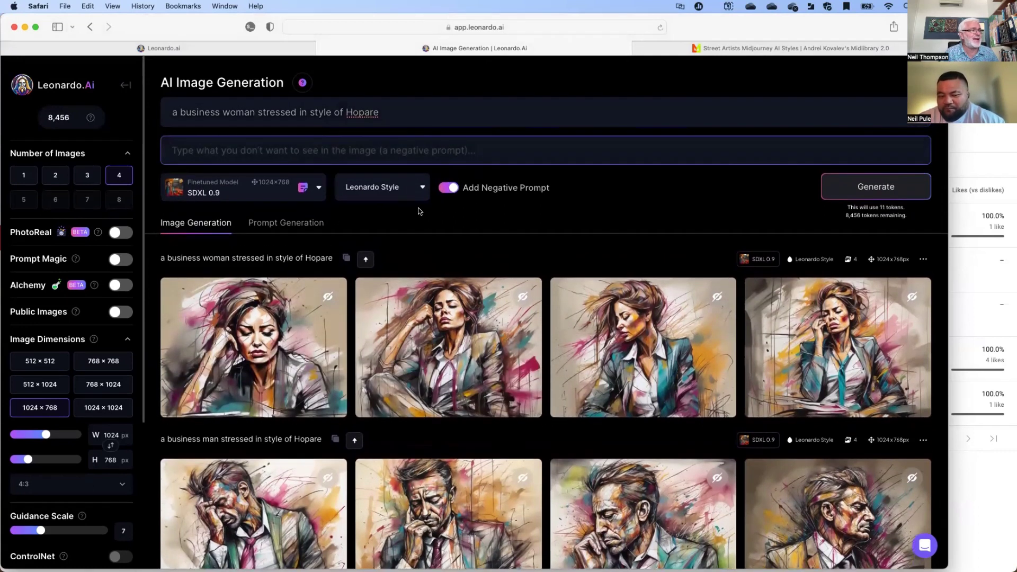
pyautogui.scroll(-1, 541, 209)
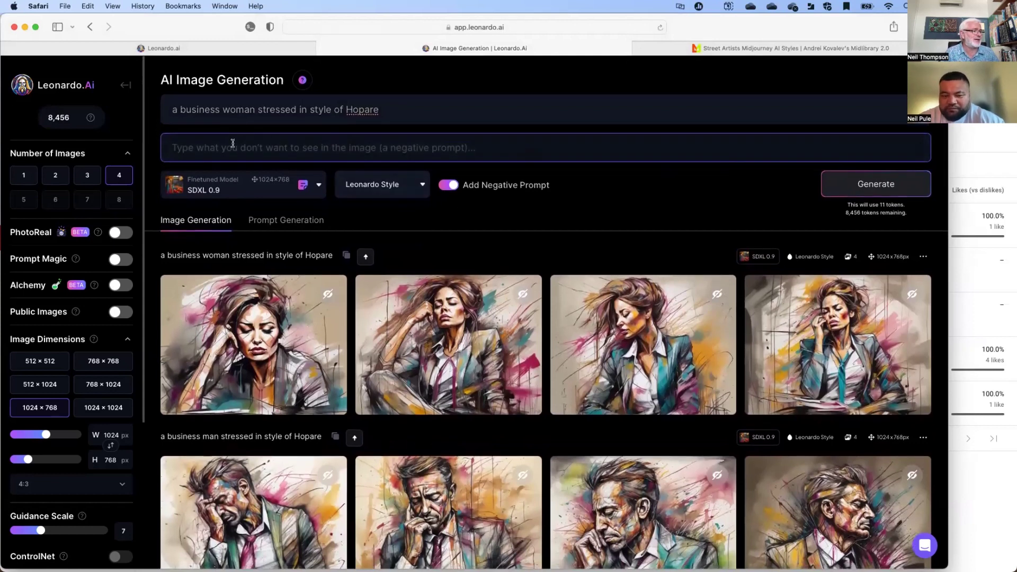
pyautogui.click(197, 146)
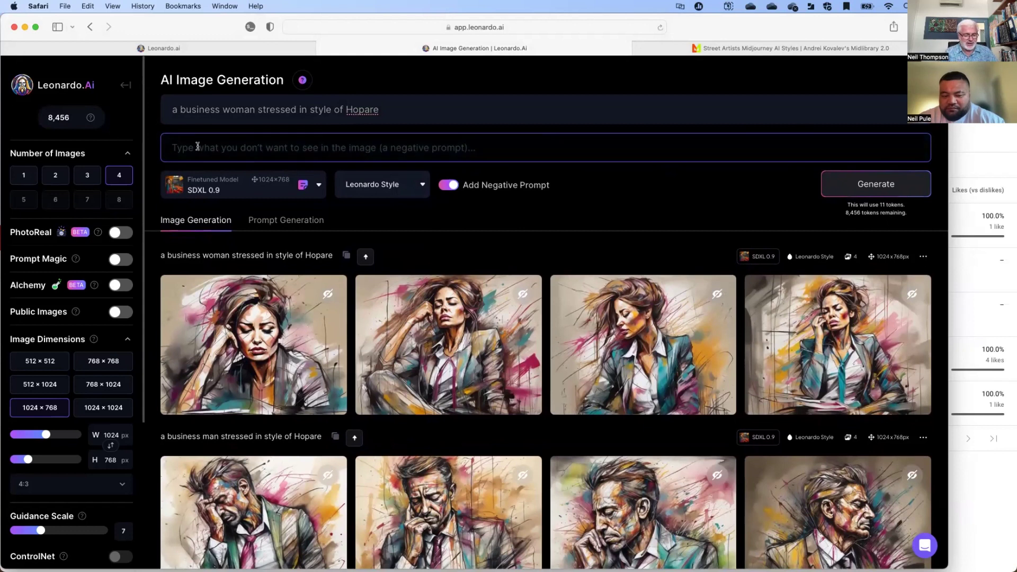
pyautogui.write('di')
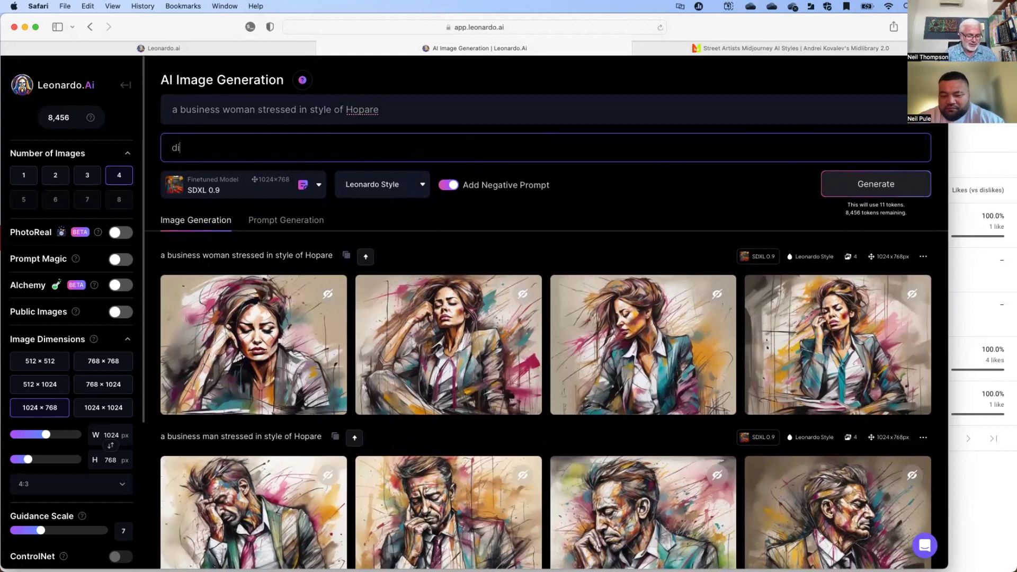
pyautogui.write('sfigurem')
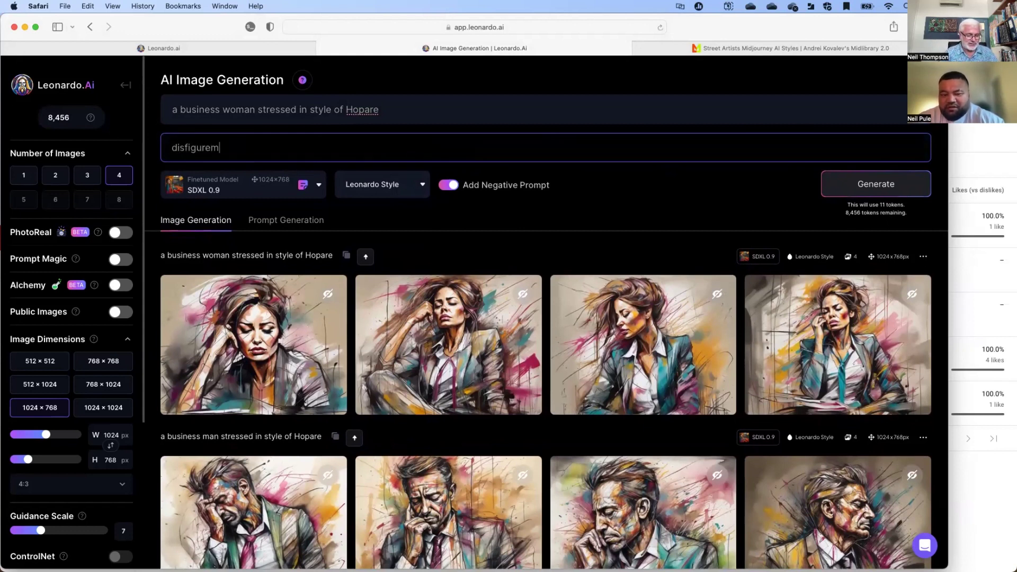
pyautogui.write('ent,')
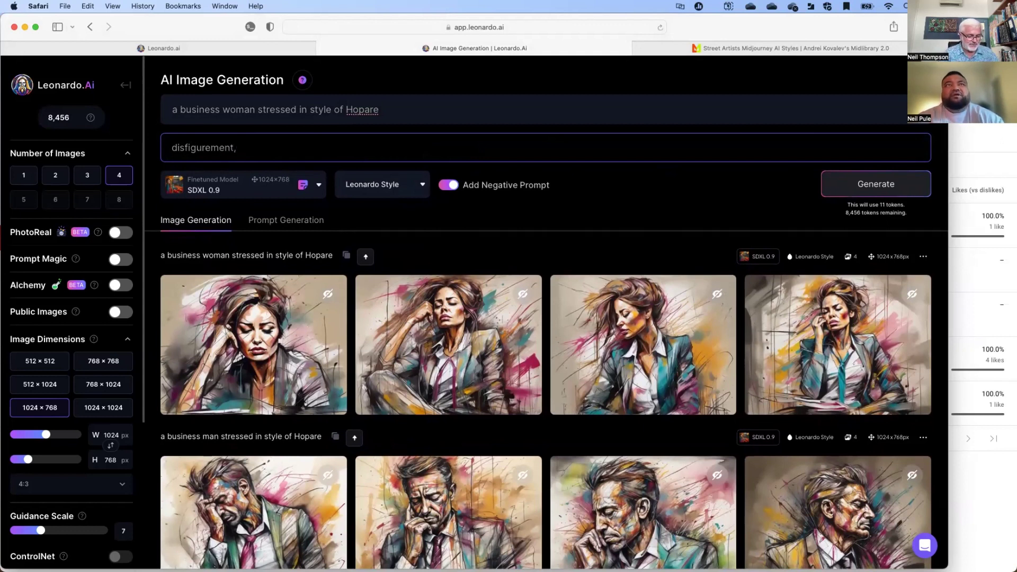
pyautogui.write(' fat sips')
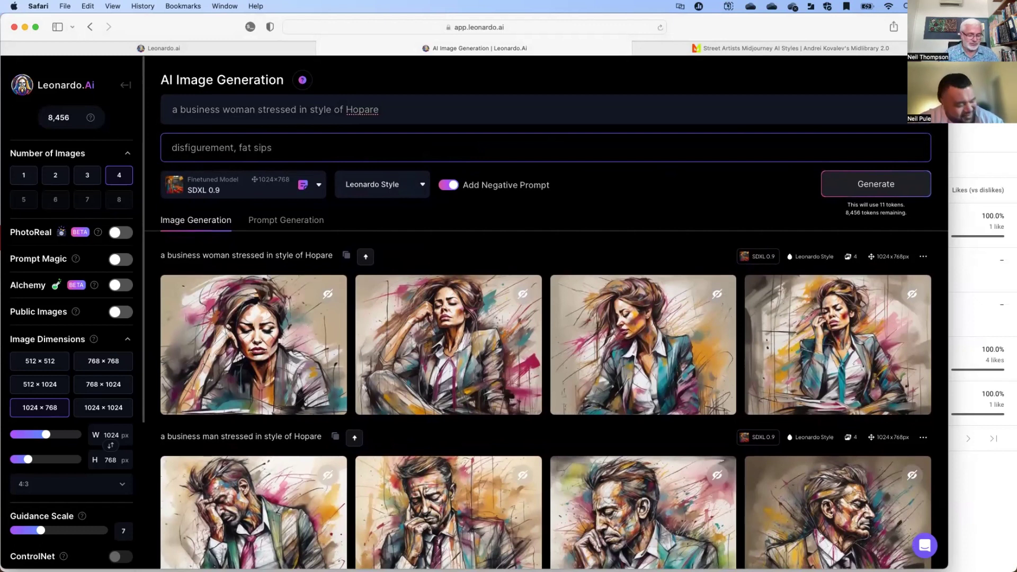
pyautogui.press('BackSpace')
pyautogui.press('BackSpace')
pyautogui.press('BackSpace')
pyautogui.press('BackSpace')
pyautogui.write('l')
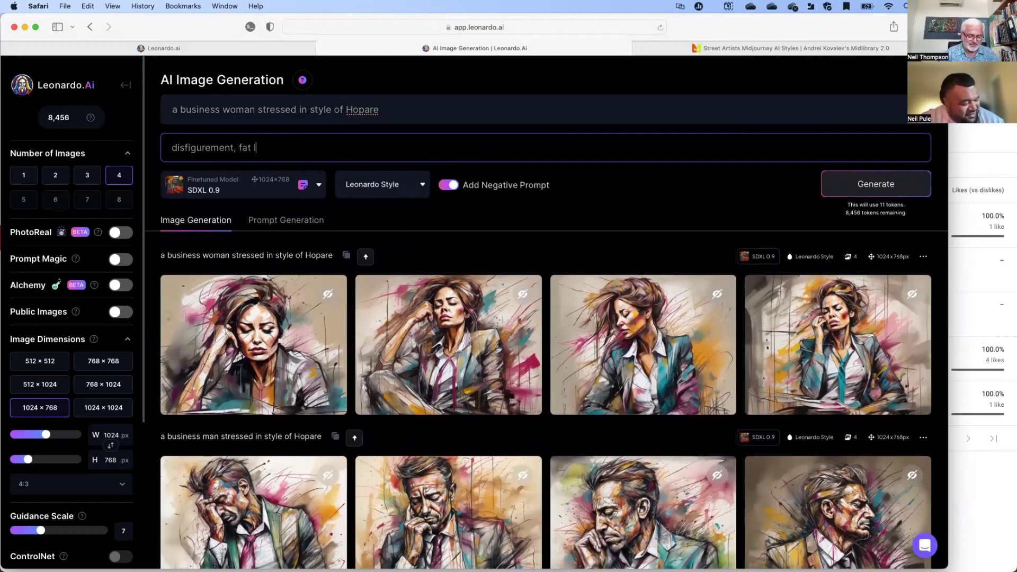
pyautogui.write('ips,')
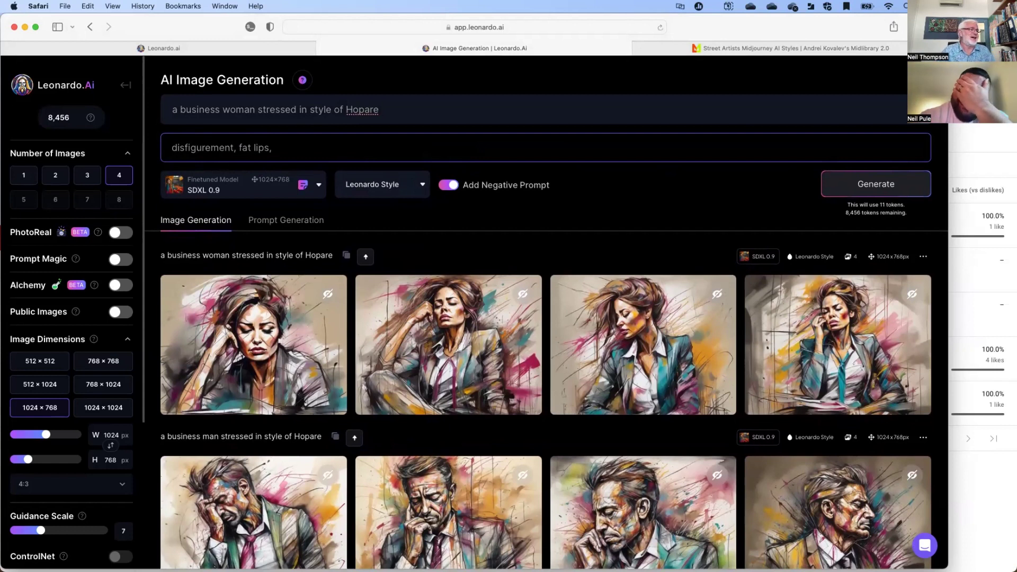
pyautogui.write('two heads,')
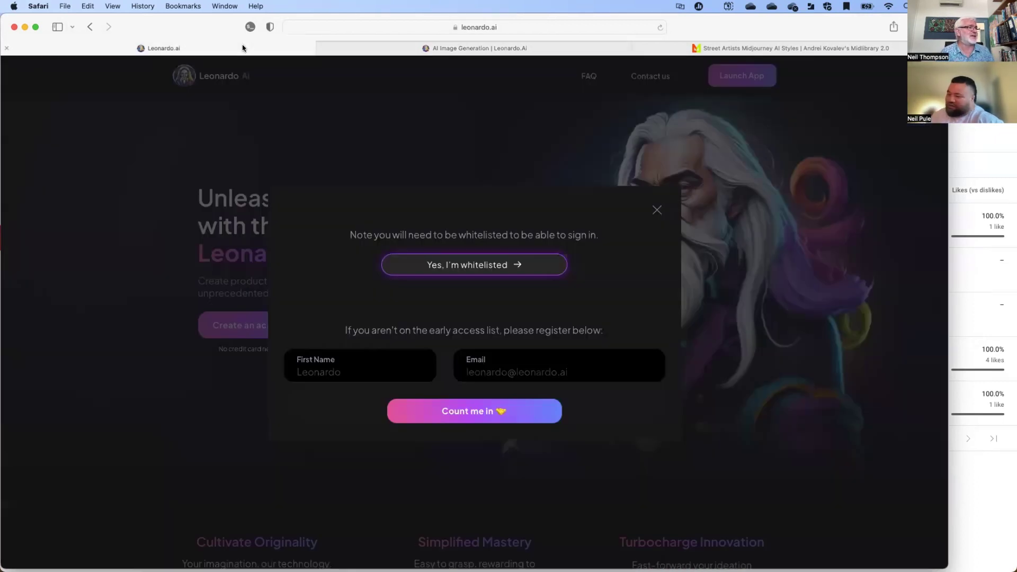
# - Revisit the Leonardo.Ai landing page, then open the app's Community Feed and browse the trending images
pyautogui.click(246, 49)
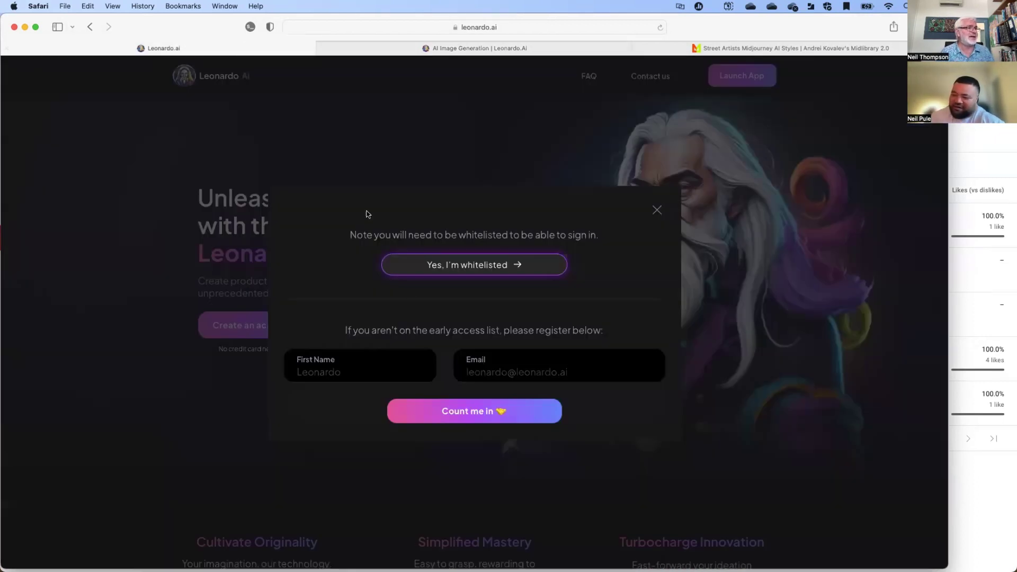
pyautogui.click(557, 47)
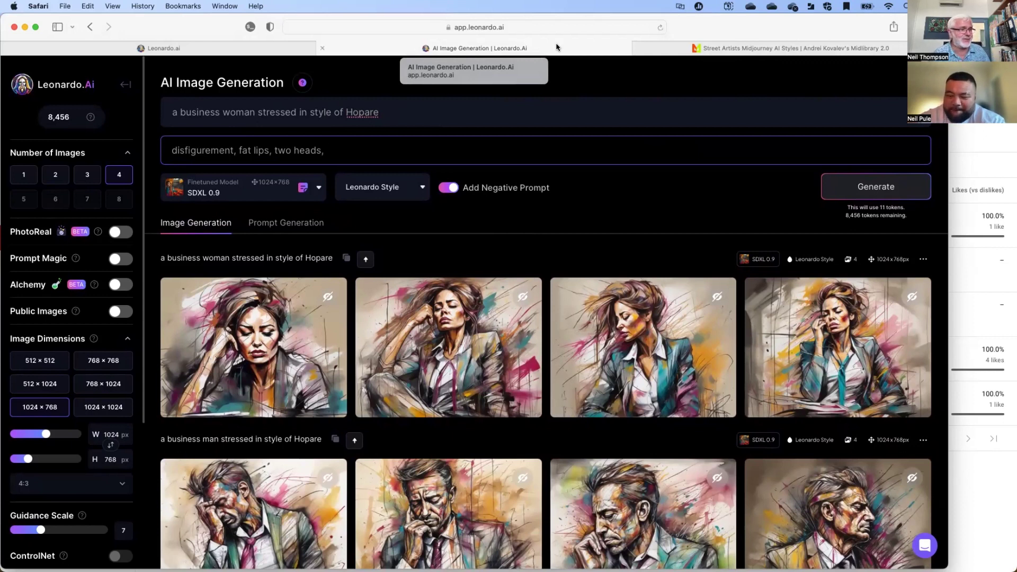
pyautogui.click(126, 84)
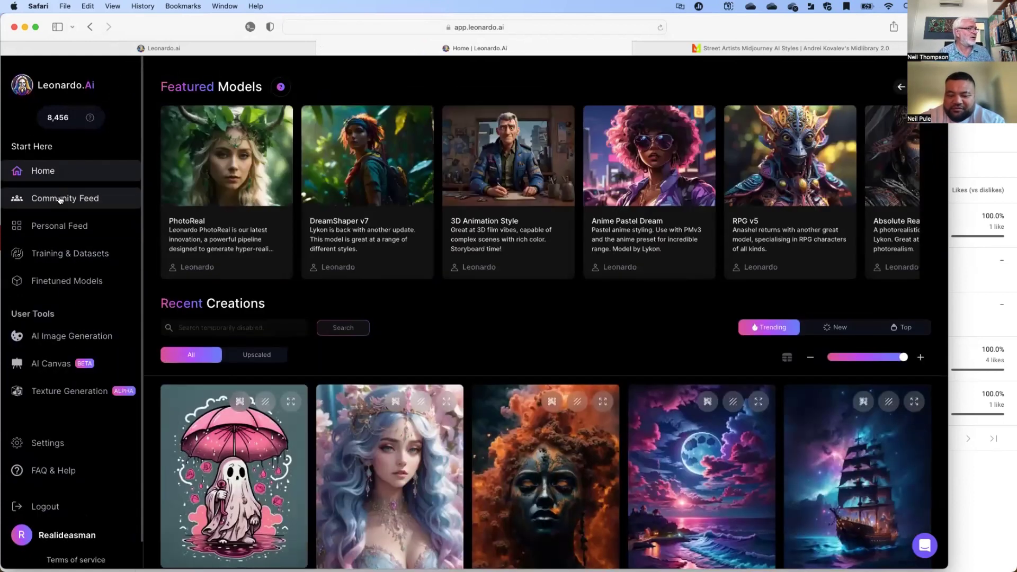
pyautogui.click(60, 200)
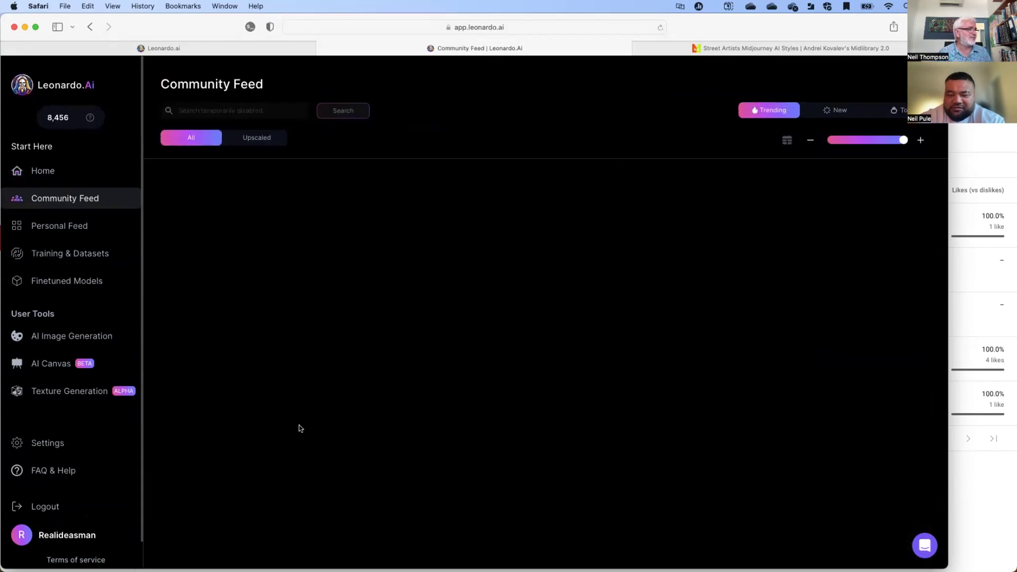
pyautogui.scroll(-5, 299, 426)
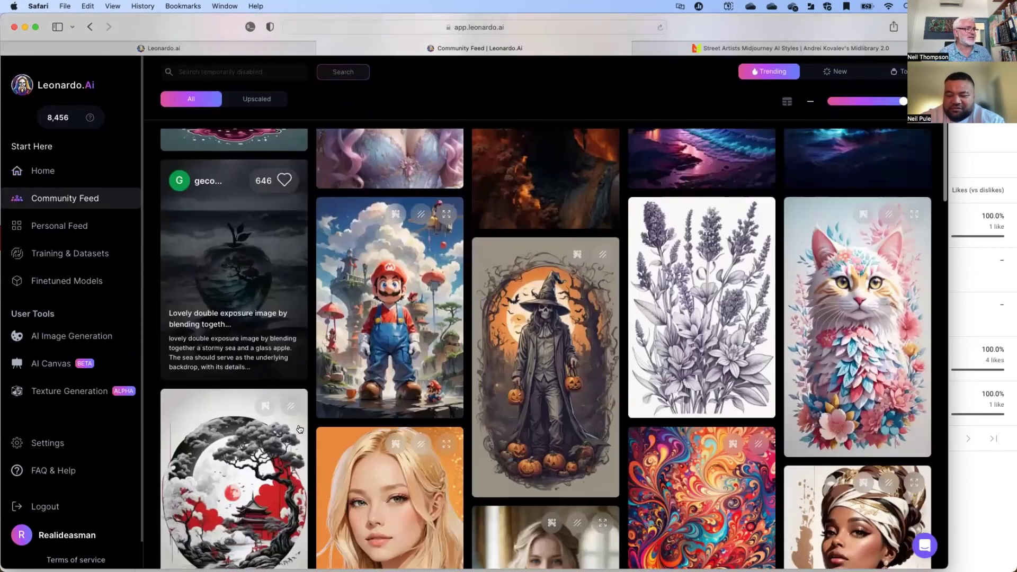
pyautogui.scroll(3, 363, 487)
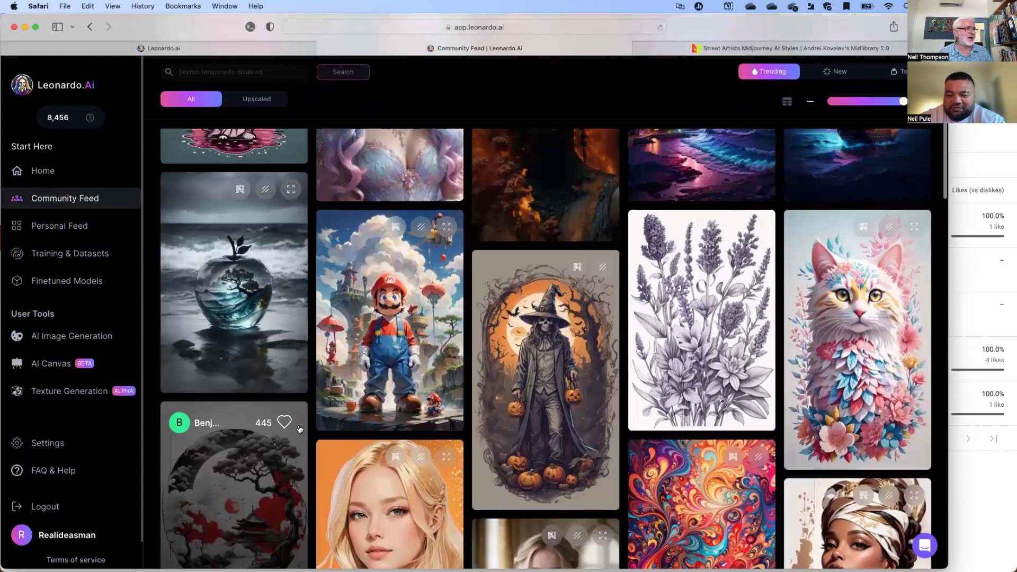
pyautogui.scroll(-5, 363, 488)
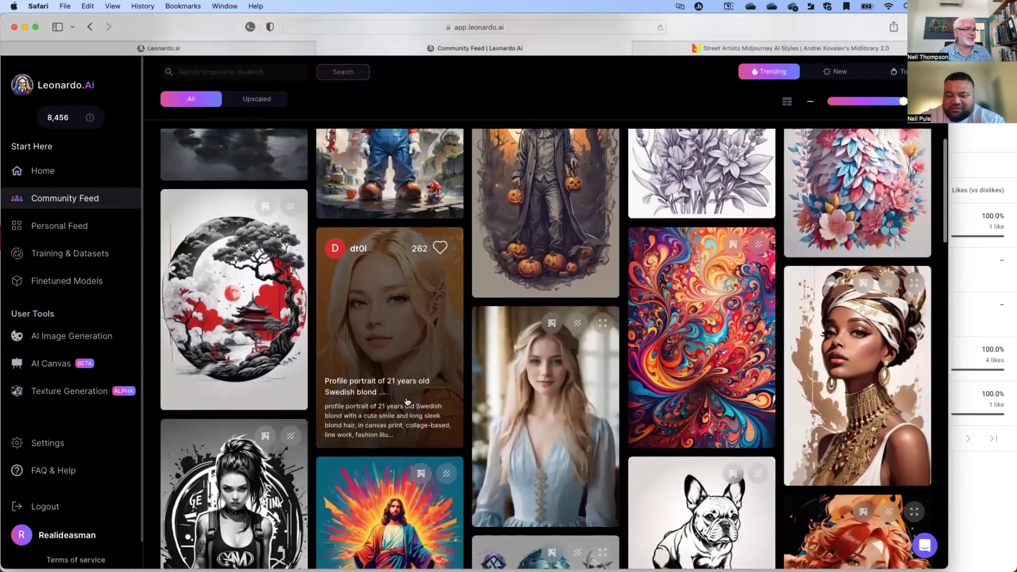
# - Open the "Midshot of beautiful woman" image from the feed, remix it into AI Image Generation and dismiss the Leonardo Alchemy introduction
pyautogui.click(518, 392)
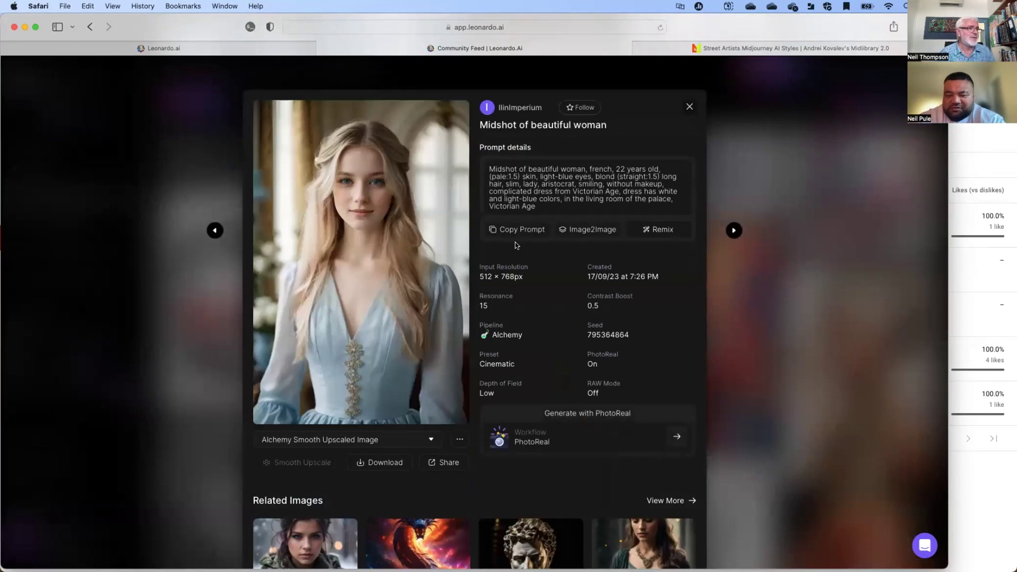
pyautogui.moveTo(548, 208); pyautogui.dragTo(472, 163)
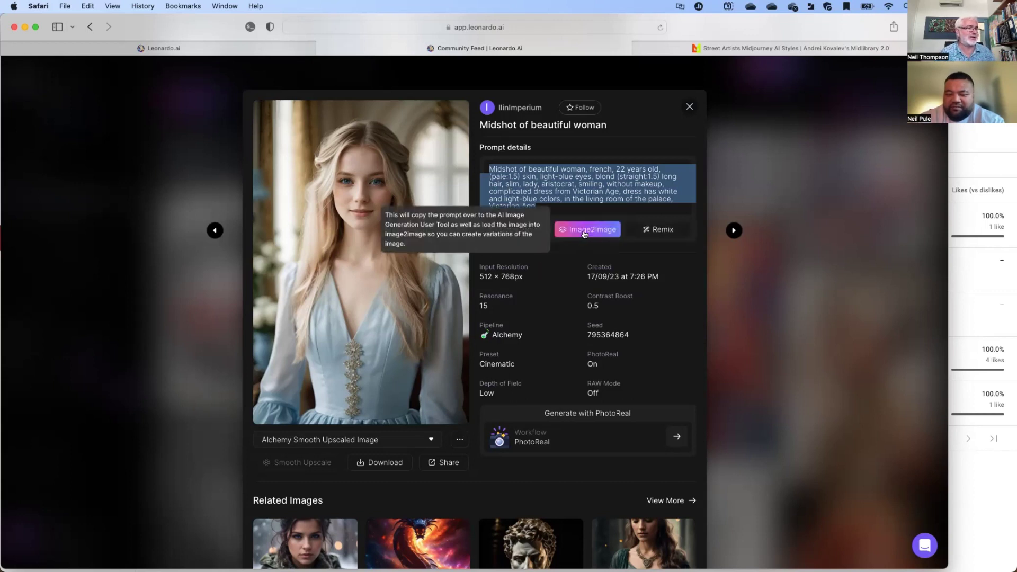
pyautogui.click(666, 233)
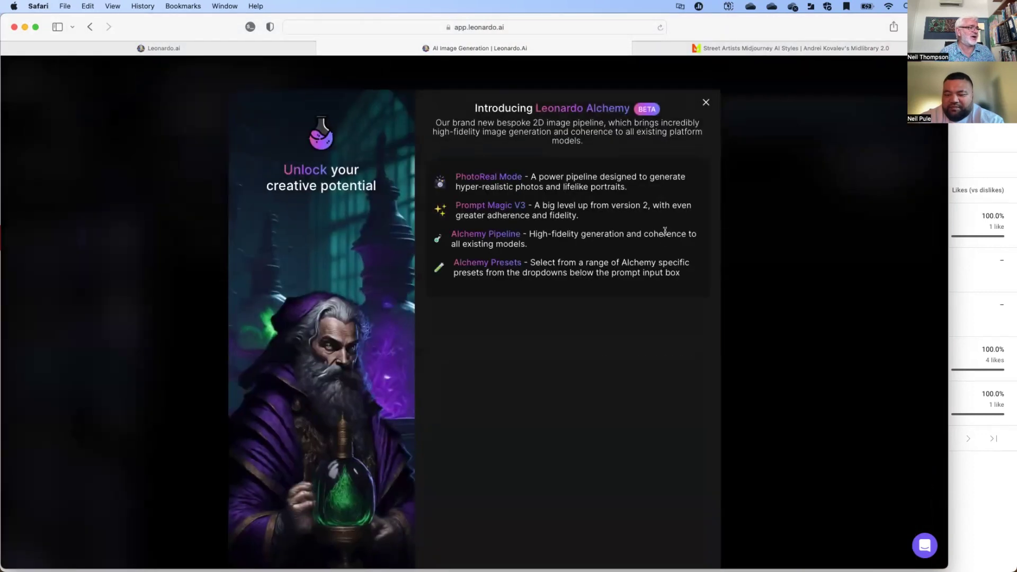
pyautogui.click(706, 102)
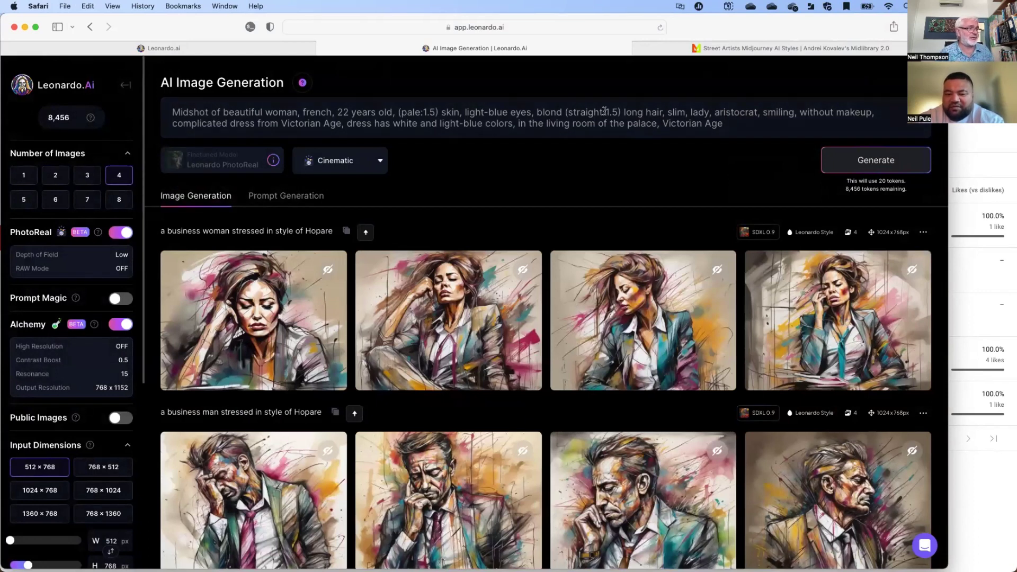
# - Generate images from the remixed prompt, append "in style of C215 and Hopare" to the prompt and generate again
pyautogui.click(859, 167)
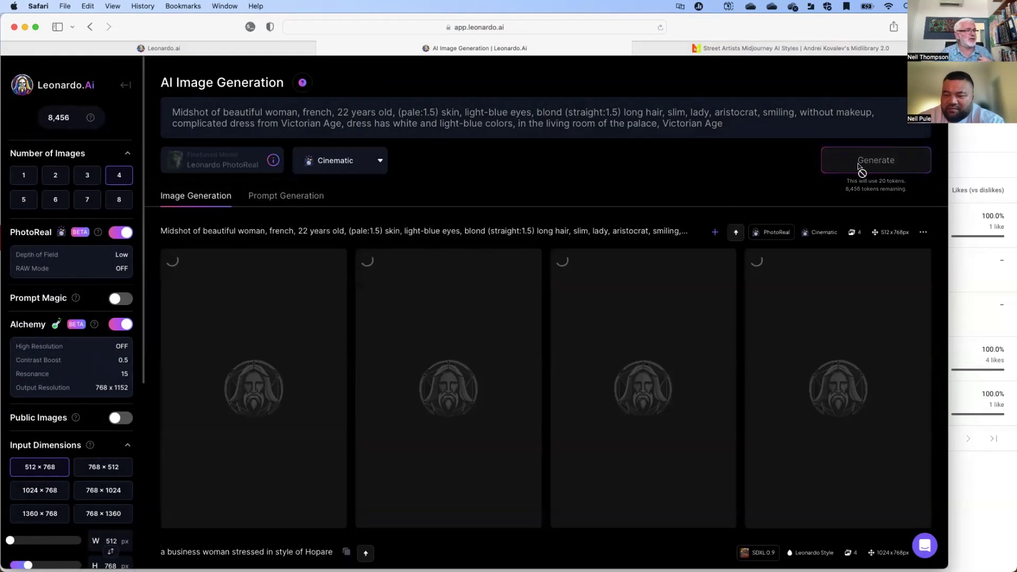
pyautogui.click(752, 122)
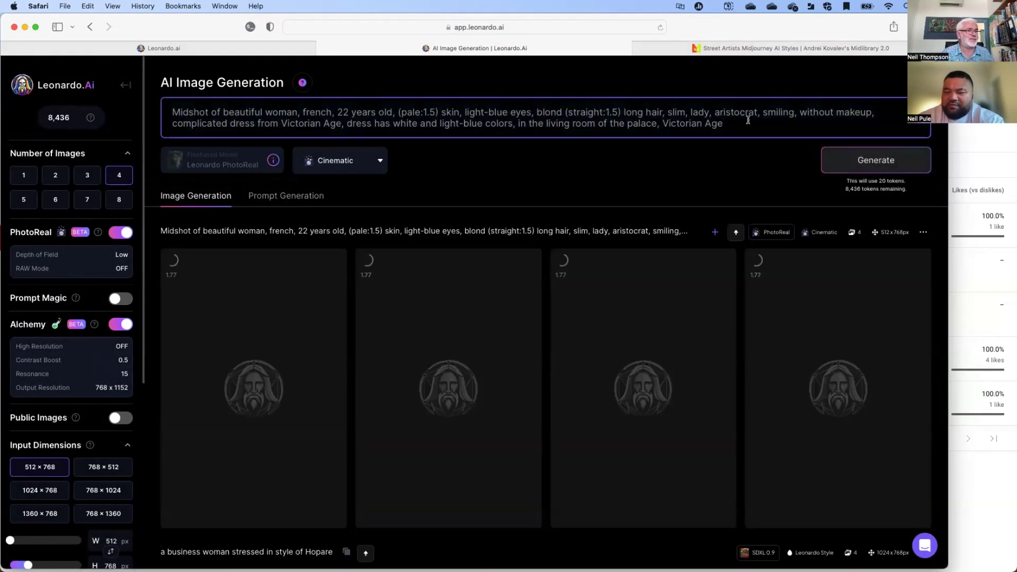
pyautogui.write('in style')
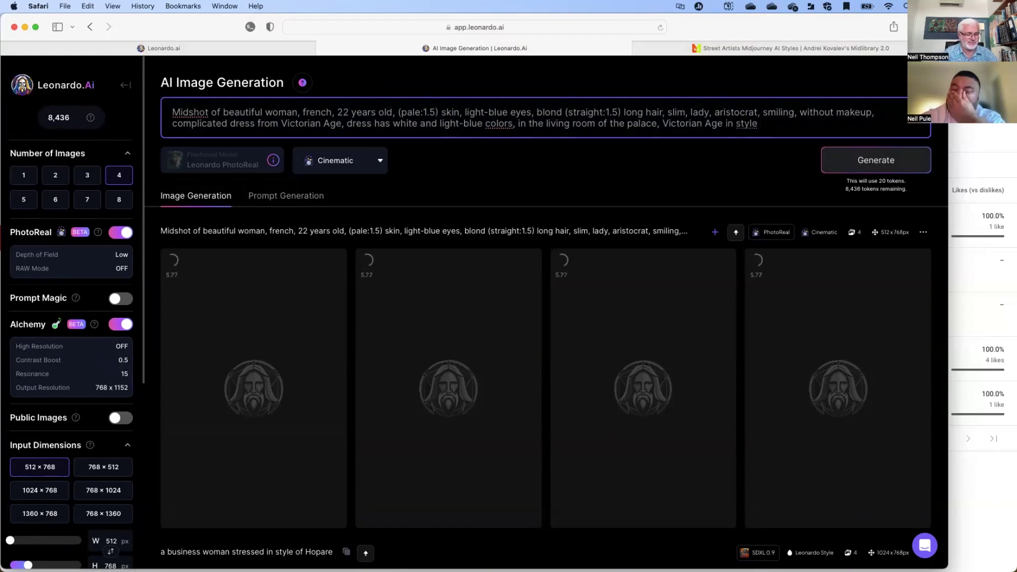
pyautogui.write(' of C')
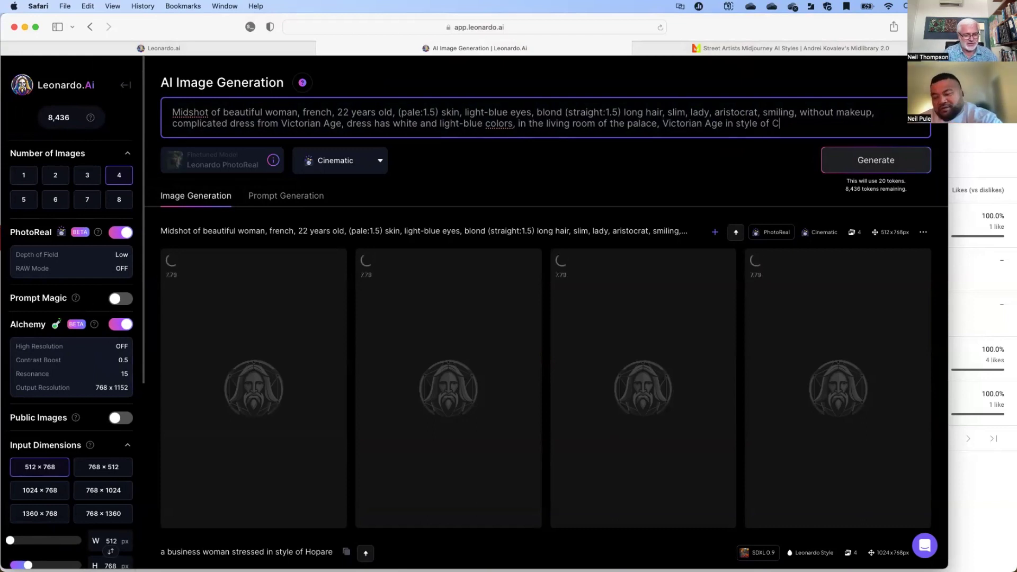
pyautogui.write('215 and')
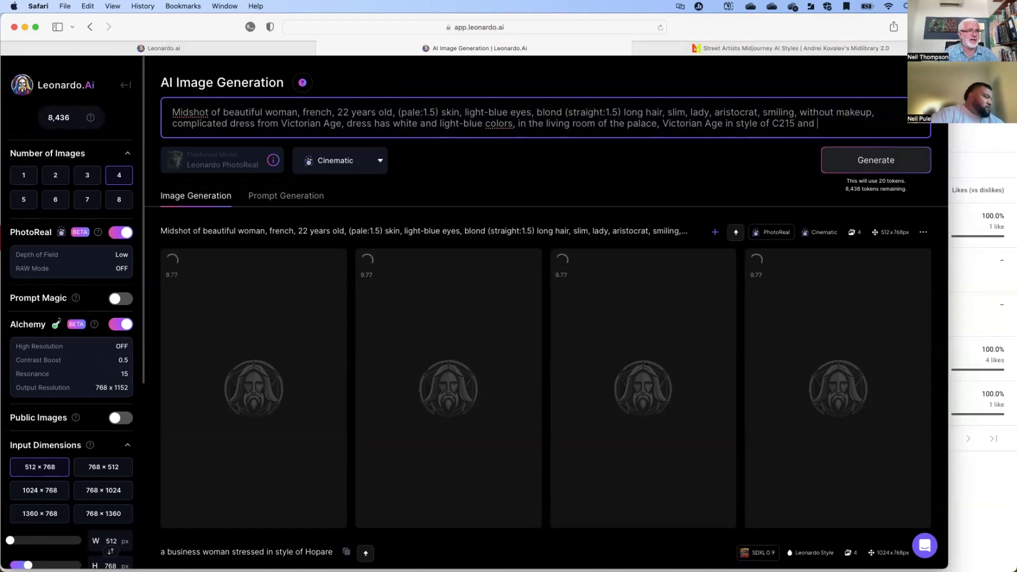
pyautogui.write(' Hopare')
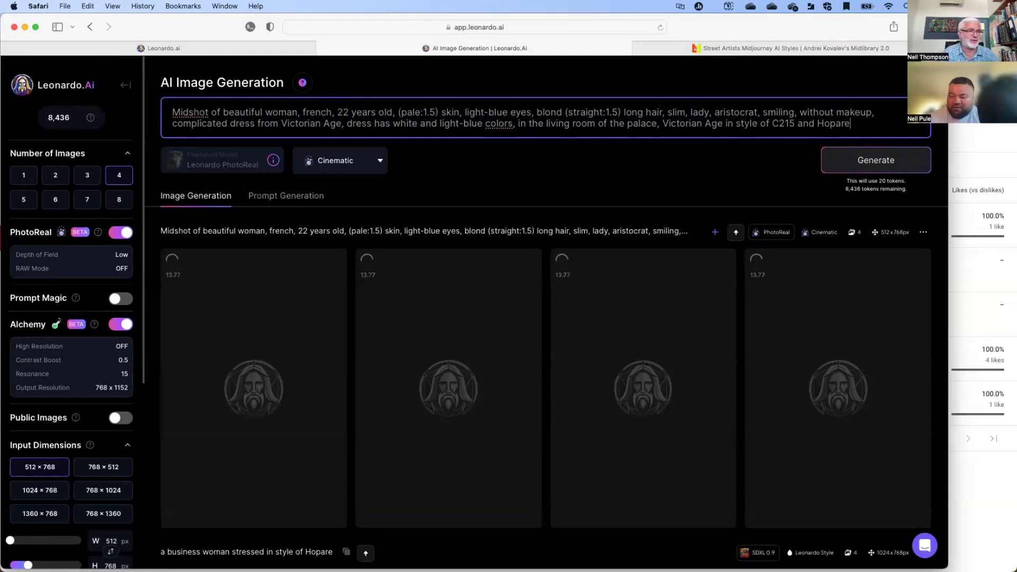
pyautogui.click(884, 160)
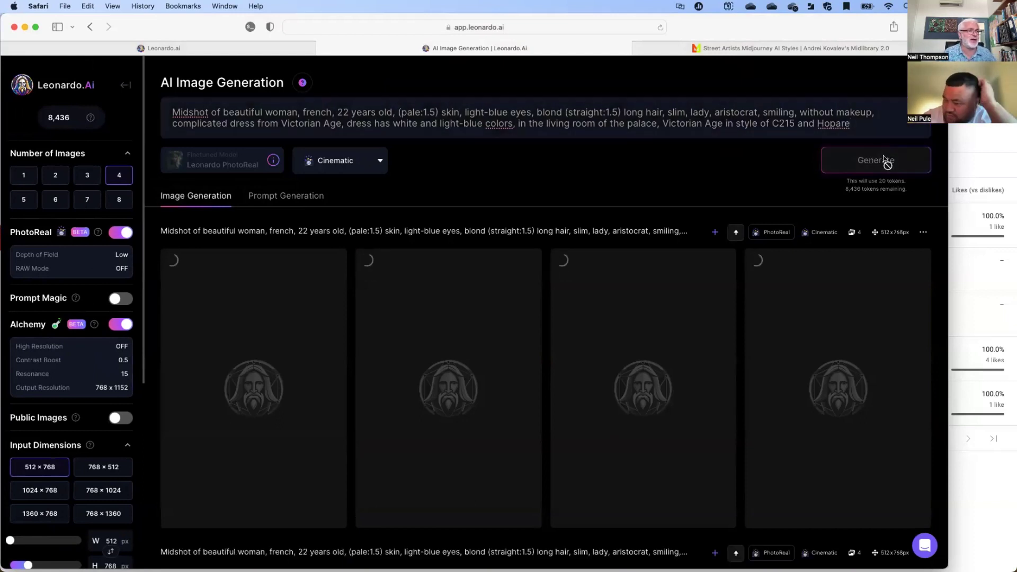
# - Compare the portraits generated with the C215 and Hopare style against those from the original remixed prompt
pyautogui.scroll(-5, 636, 206)
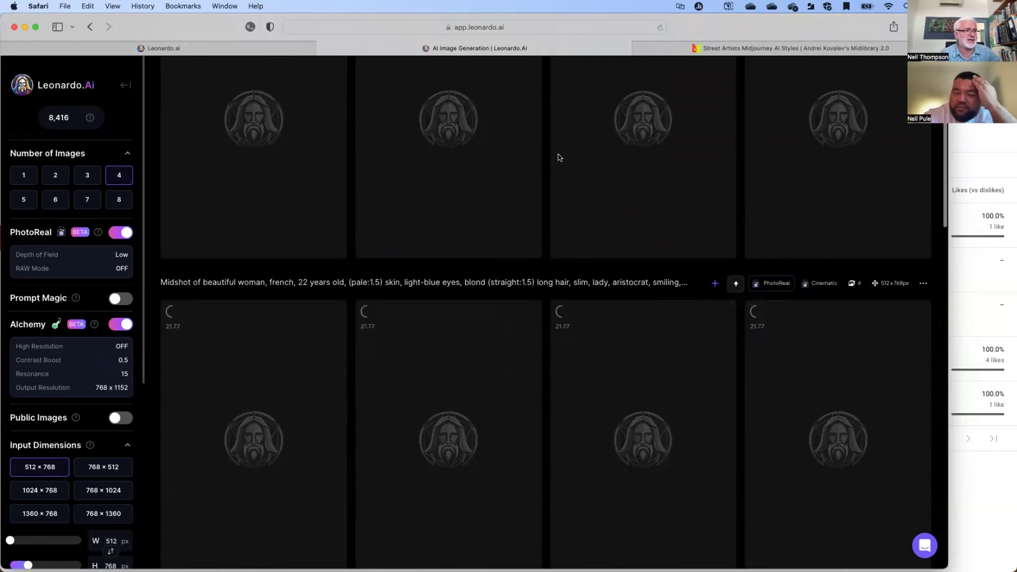
pyautogui.scroll(2, 550, 175)
pyautogui.scroll(5, 547, 197)
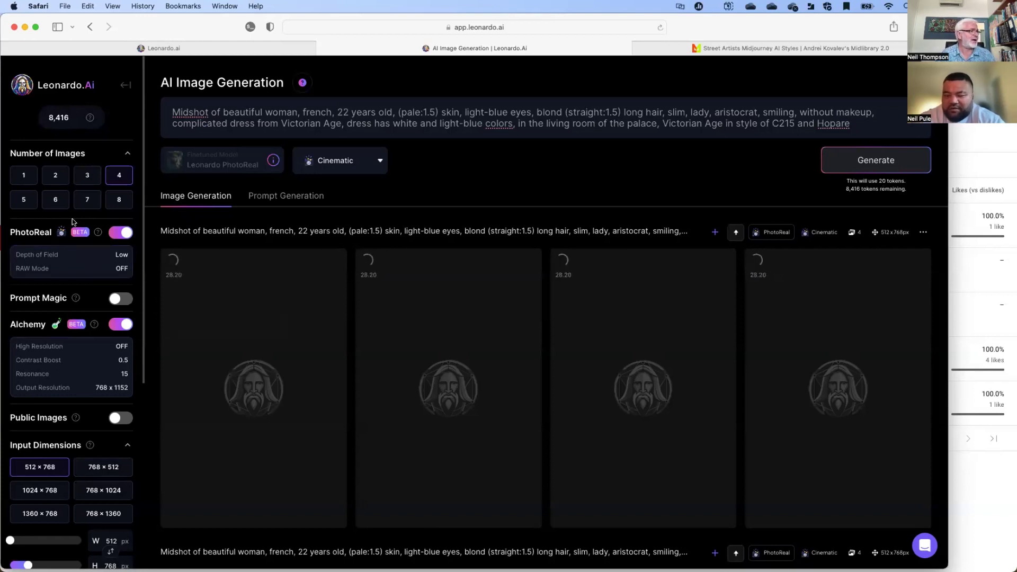
pyautogui.scroll(-1, 72, 307)
pyautogui.scroll(-5, 73, 307)
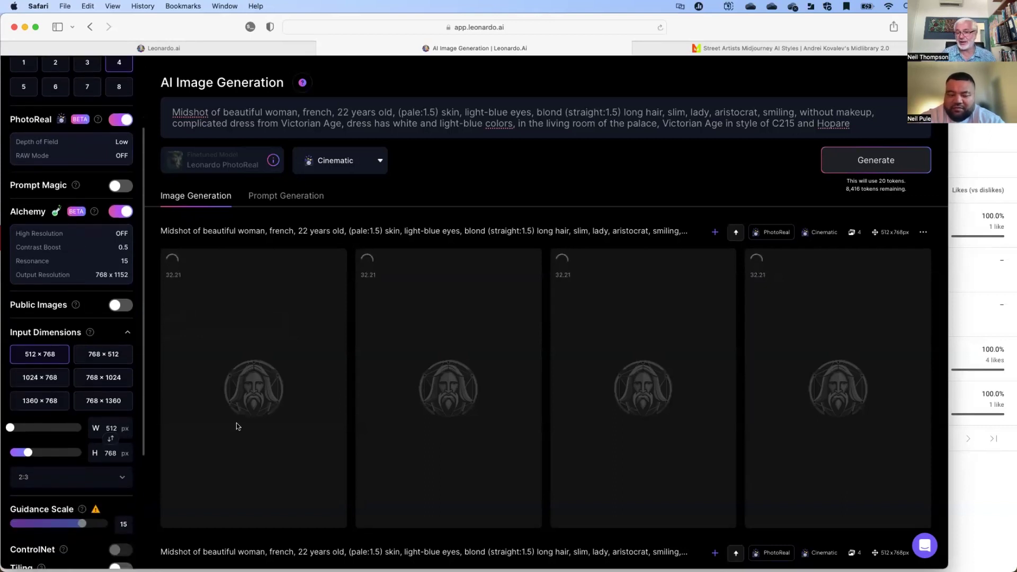
pyautogui.scroll(-7, 319, 421)
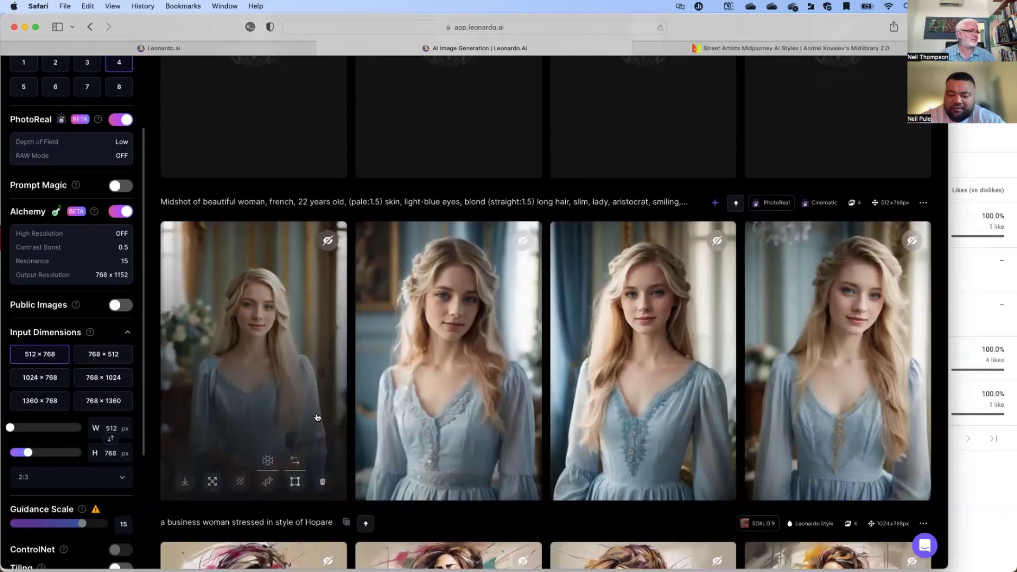
pyautogui.scroll(-1, 542, 413)
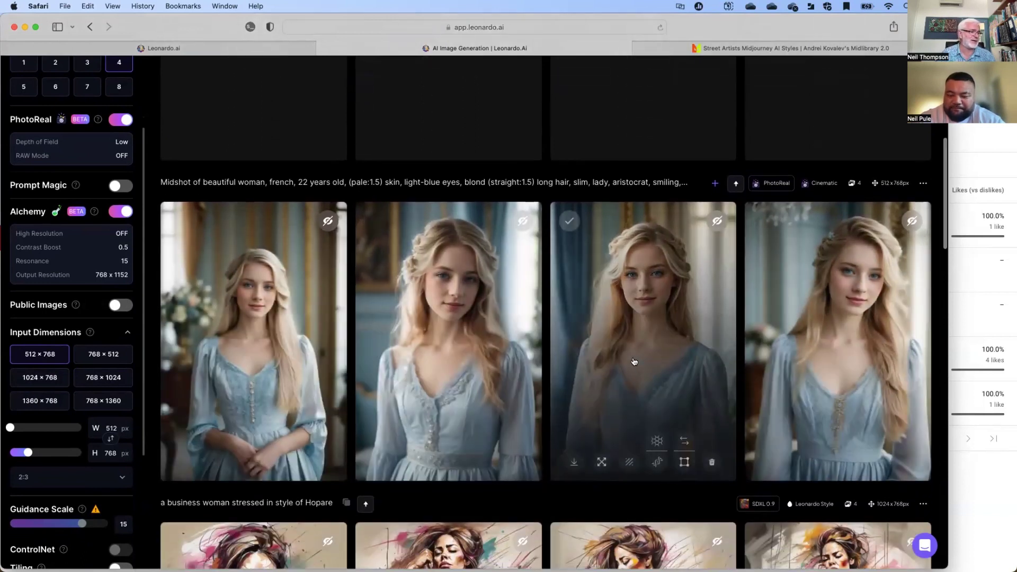
pyautogui.scroll(2, 631, 364)
pyautogui.scroll(4, 631, 363)
pyautogui.scroll(-3, 631, 363)
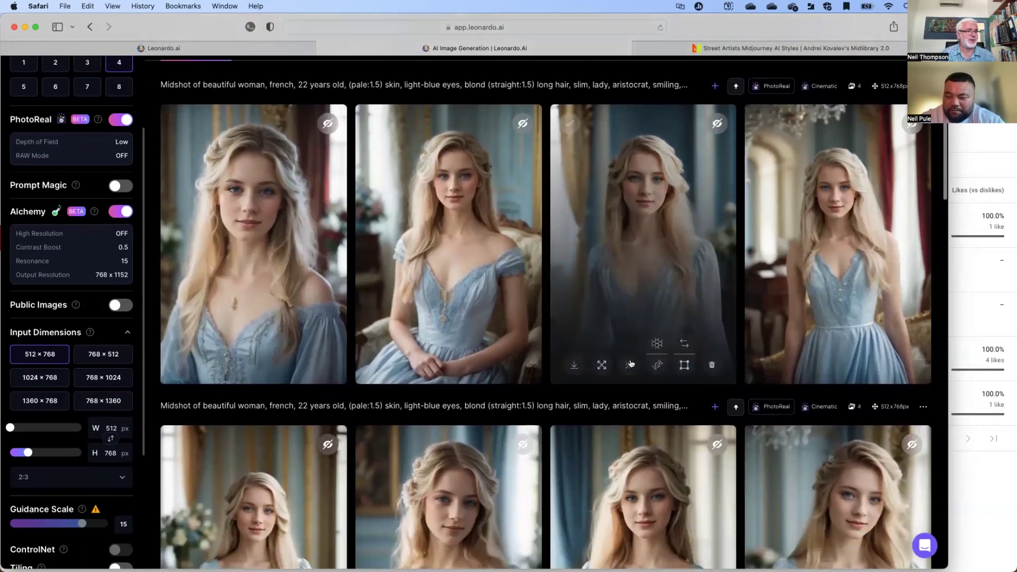
pyautogui.scroll(2, 630, 363)
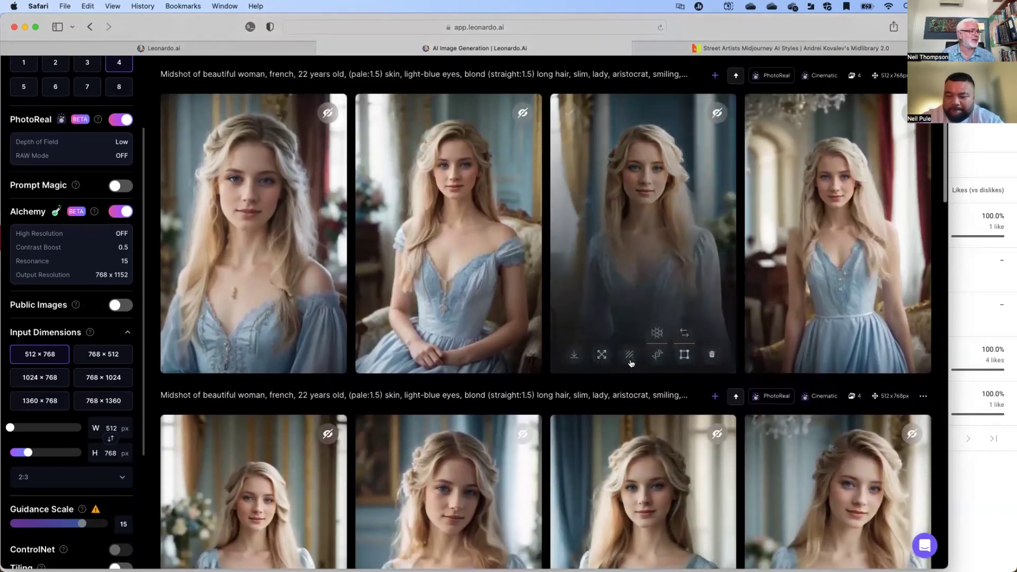
pyautogui.scroll(-1, 631, 363)
pyautogui.scroll(4, 631, 360)
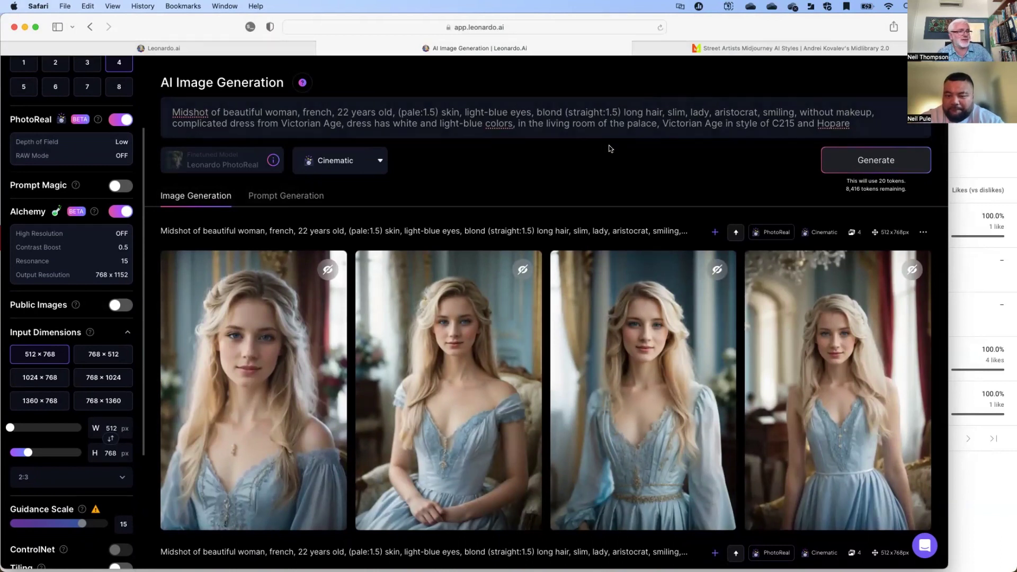
pyautogui.scroll(-5, 610, 149)
pyautogui.scroll(-4, 611, 203)
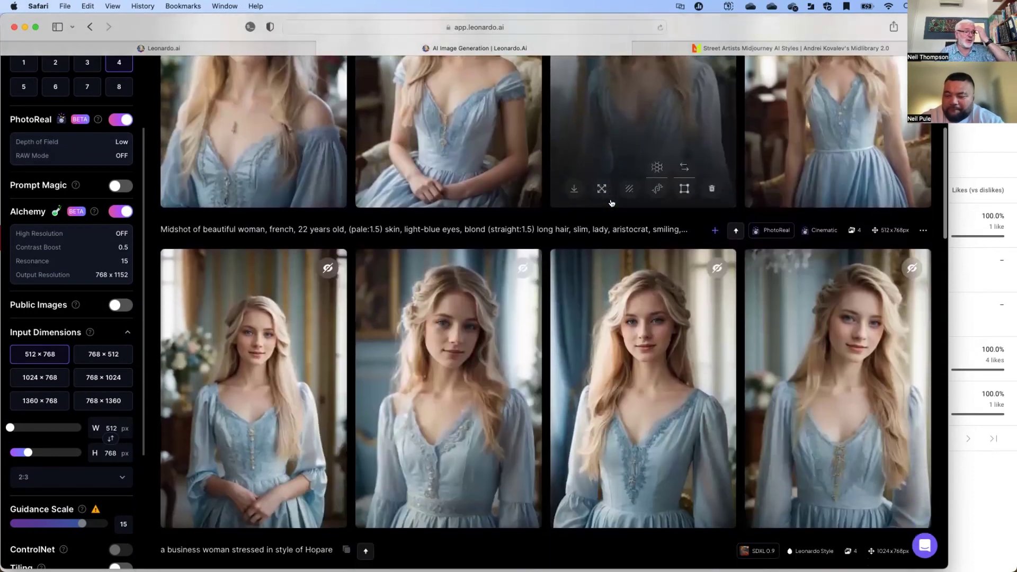
pyautogui.scroll(4, 609, 206)
pyautogui.scroll(4, 608, 206)
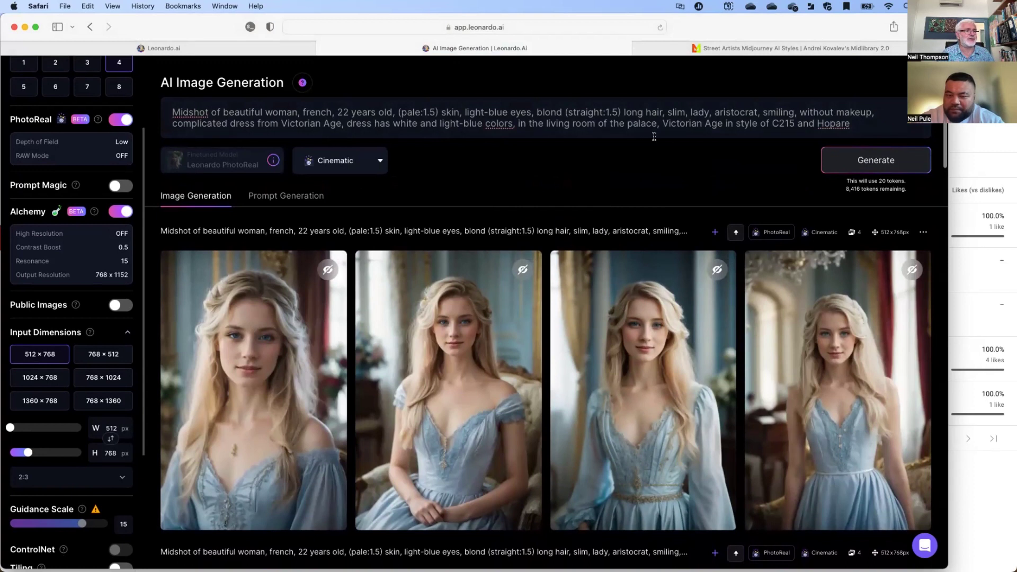
pyautogui.scroll(-1, 594, 163)
pyautogui.scroll(1, 594, 163)
pyautogui.scroll(-6, 577, 138)
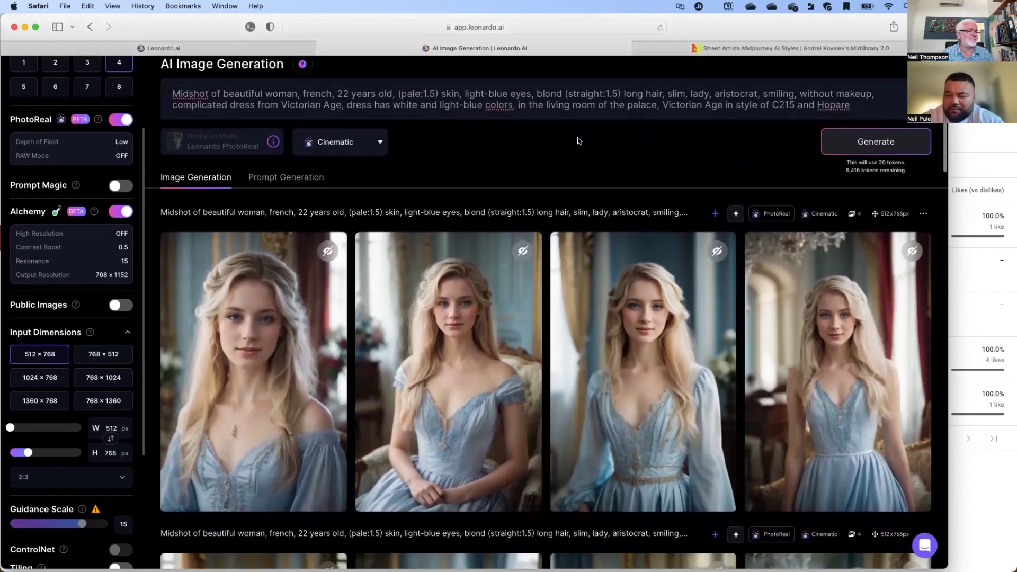
pyautogui.scroll(6, 577, 138)
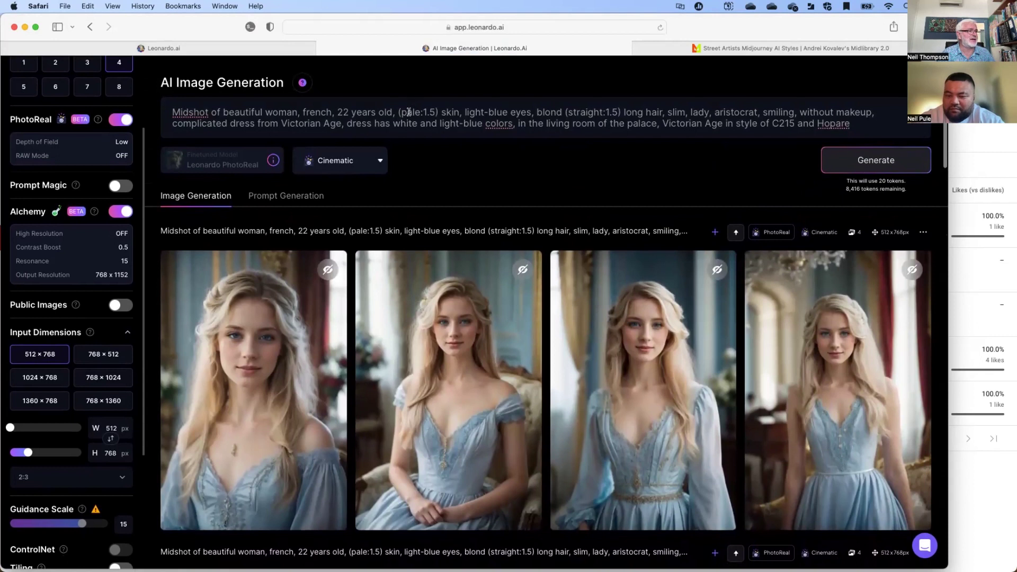
# - Shorten the prompt to "Midshot of beautiful woman, french, 22 years old, in style of C215 and Hopare" and generate images
pyautogui.moveTo(398, 112); pyautogui.dragTo(717, 123)
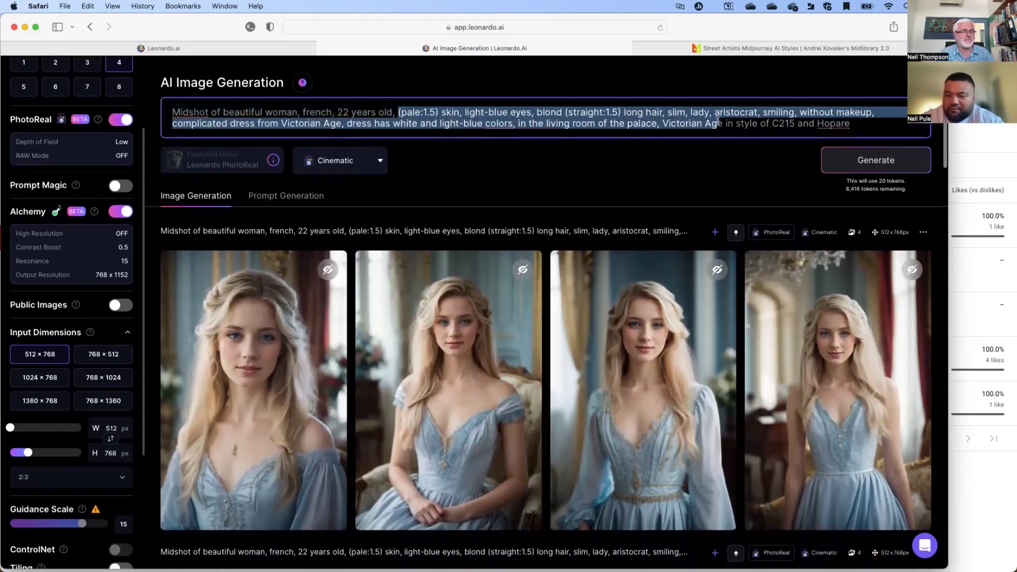
pyautogui.press('BackSpace')
pyautogui.press('Delete')
pyautogui.press('Delete')
pyautogui.click(883, 154)
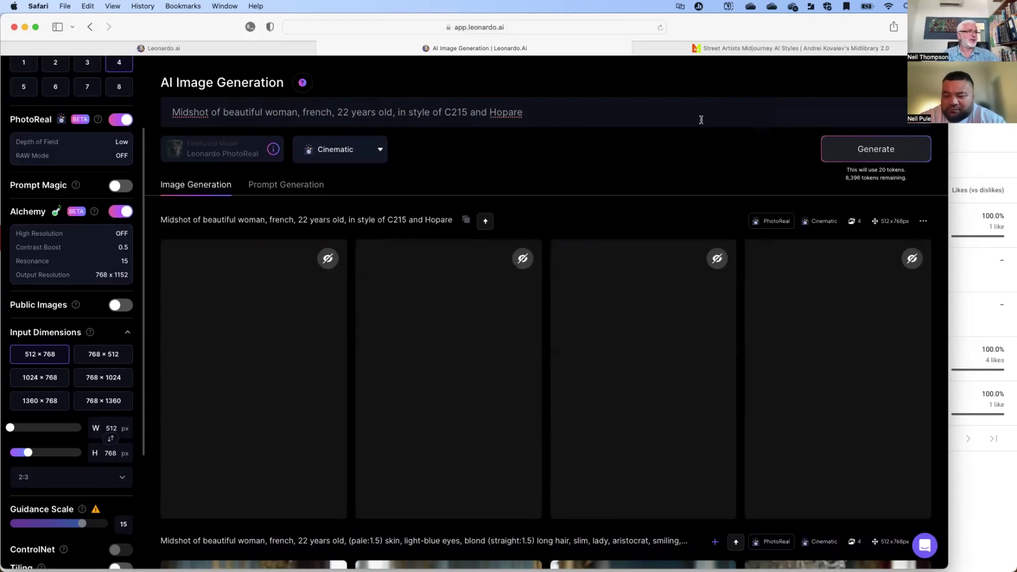
# - Replace "C215 and Hopare" in the prompt with "DC Comic" and generate images
pyautogui.moveTo(434, 109); pyautogui.dragTo(550, 117)
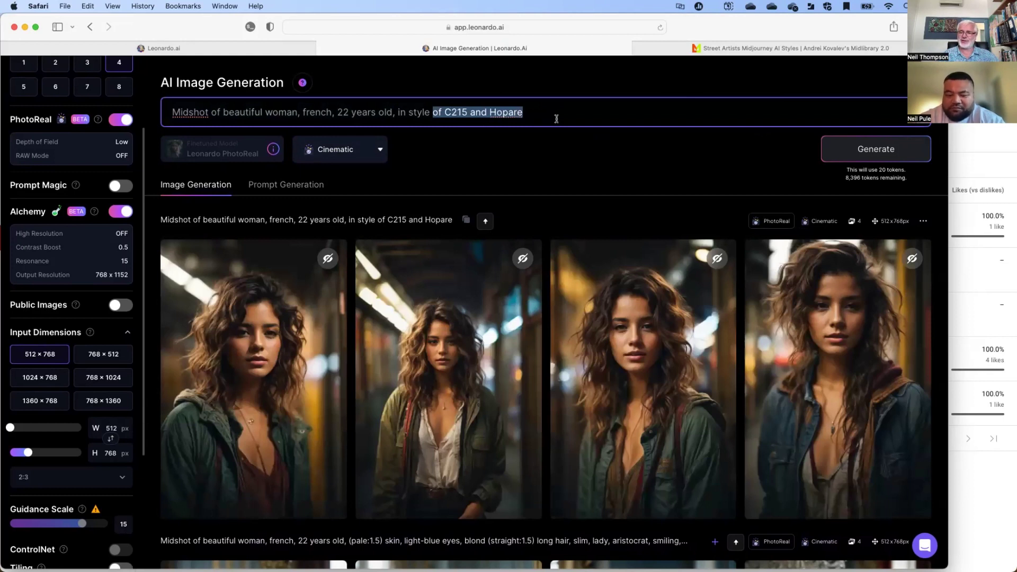
pyautogui.press('Left')
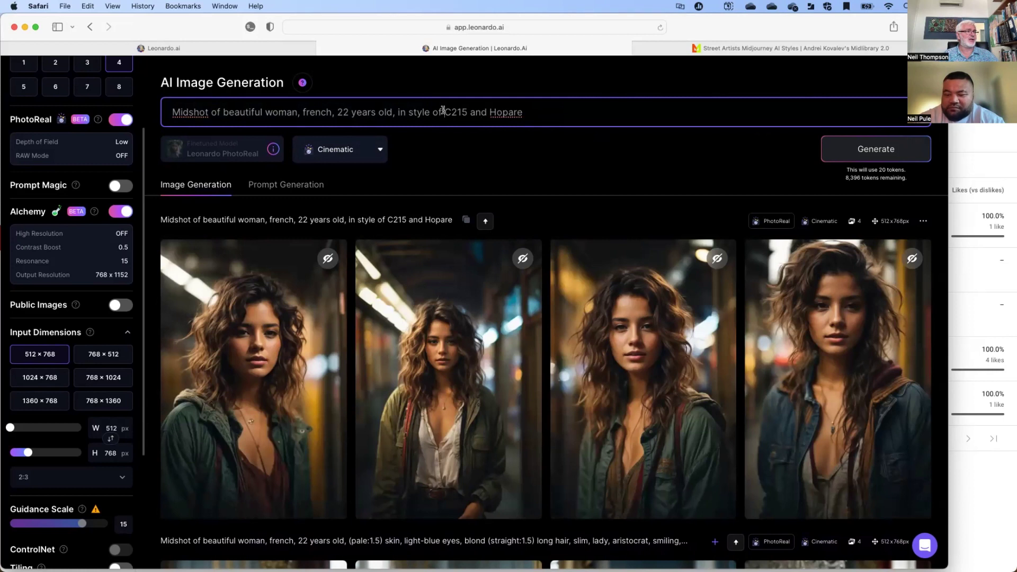
pyautogui.moveTo(443, 109); pyautogui.dragTo(578, 116)
pyautogui.write('D')
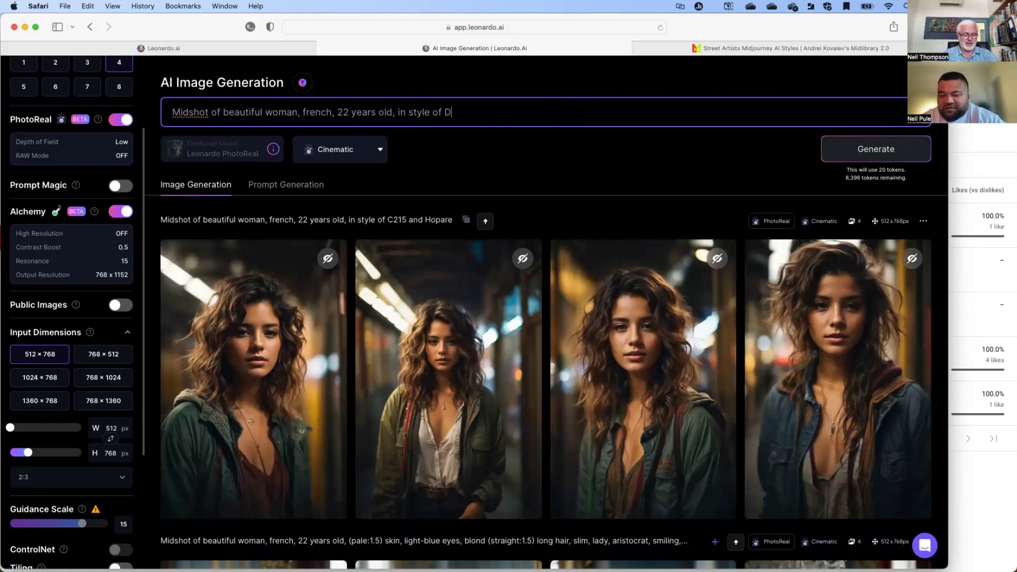
pyautogui.write('C Comic')
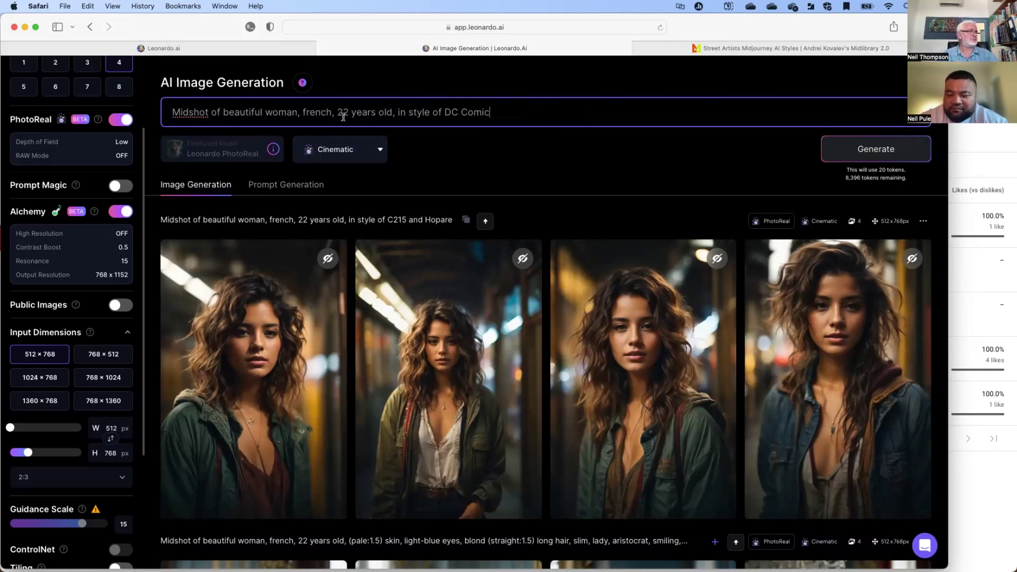
pyautogui.press('Return')
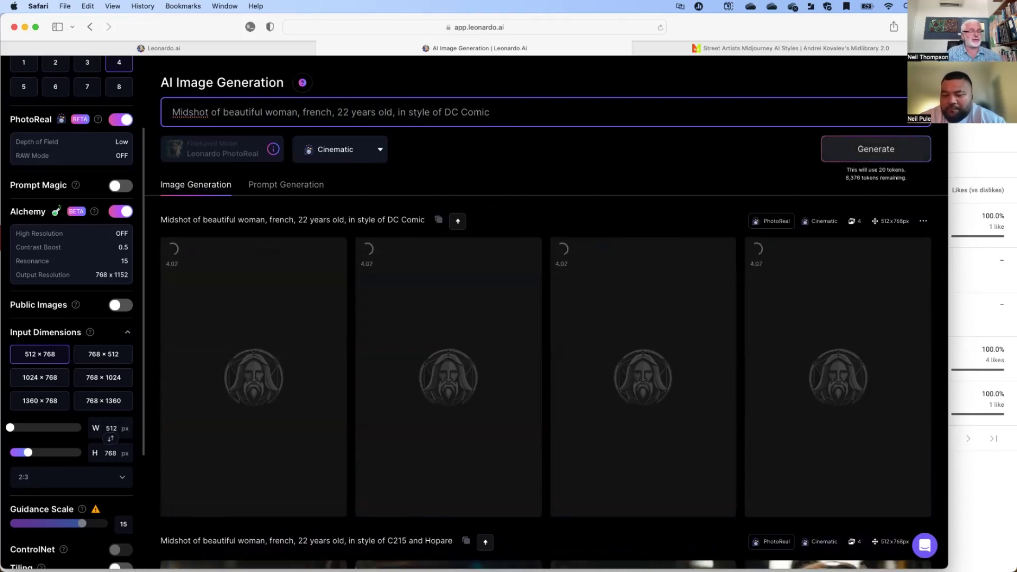
# - Read what the Public Images option does and compare the DC Comic portraits with the previously generated sets
pyautogui.scroll(-5, 524, 250)
pyautogui.scroll(-3, 523, 252)
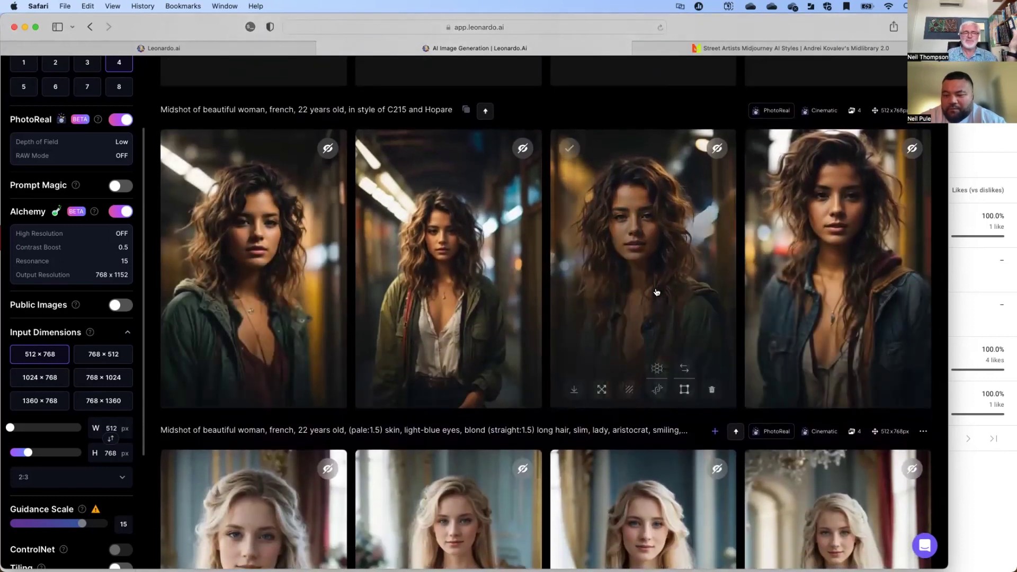
pyautogui.scroll(-1, 656, 291)
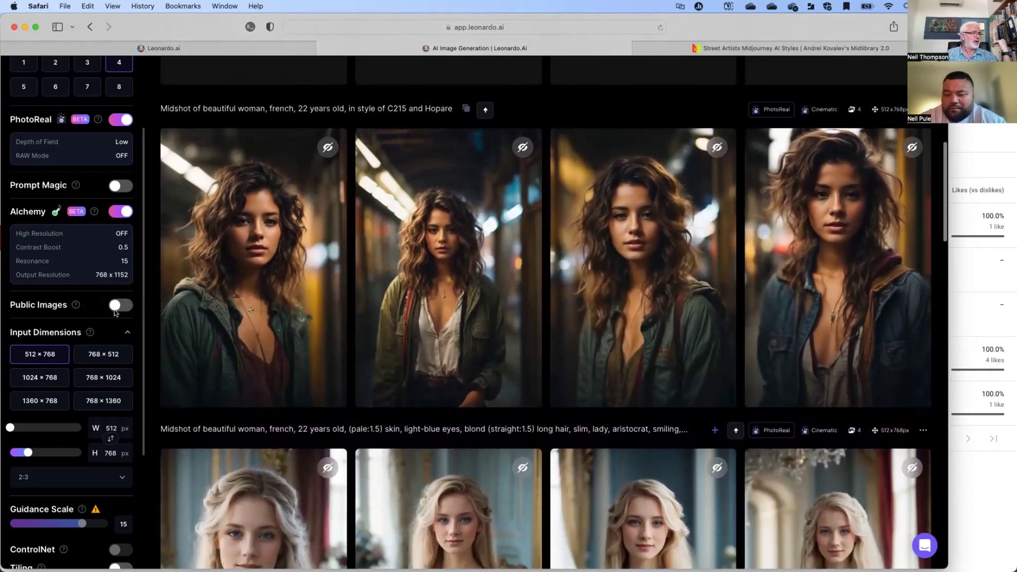
pyautogui.moveTo(75, 305)
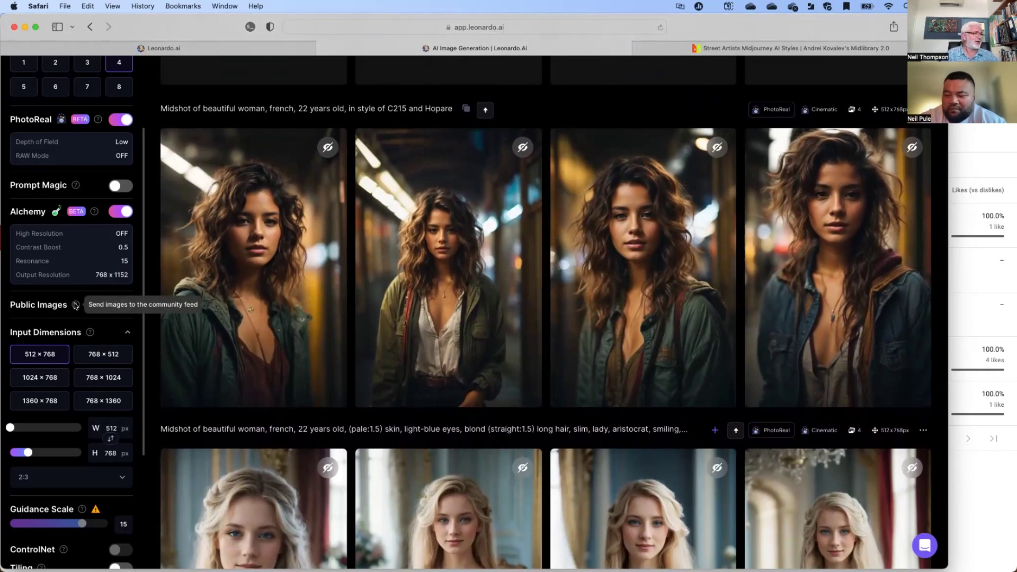
pyautogui.moveTo(833, 219)
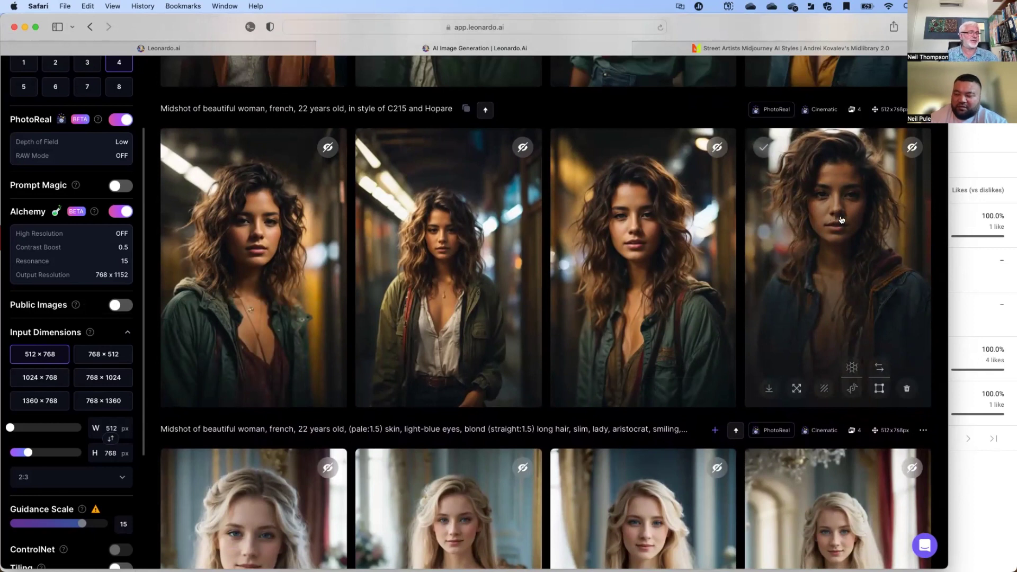
pyautogui.scroll(10, 834, 220)
pyautogui.scroll(-1, 841, 219)
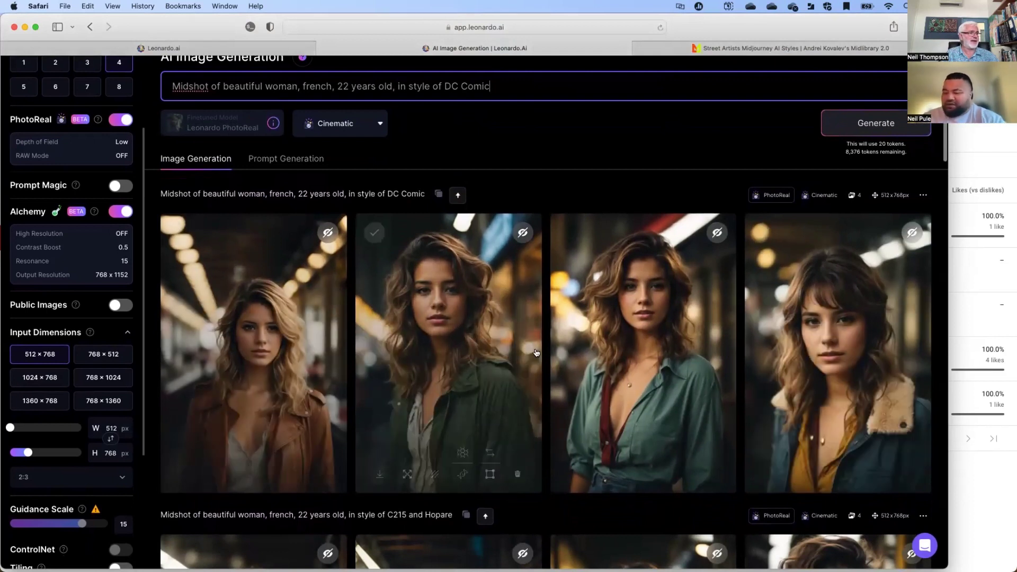
pyautogui.scroll(-5, 692, 353)
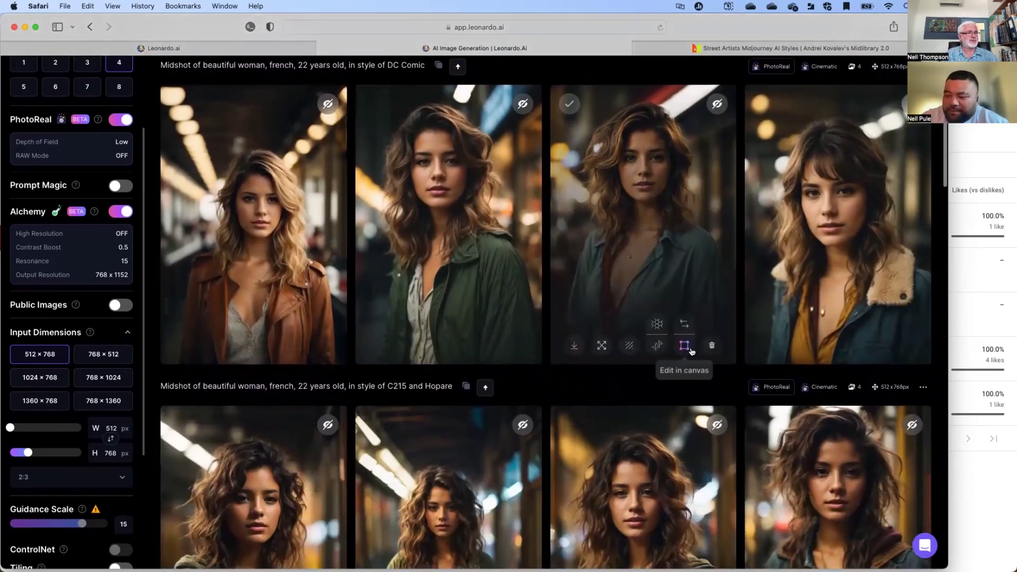
pyautogui.scroll(-12, 691, 351)
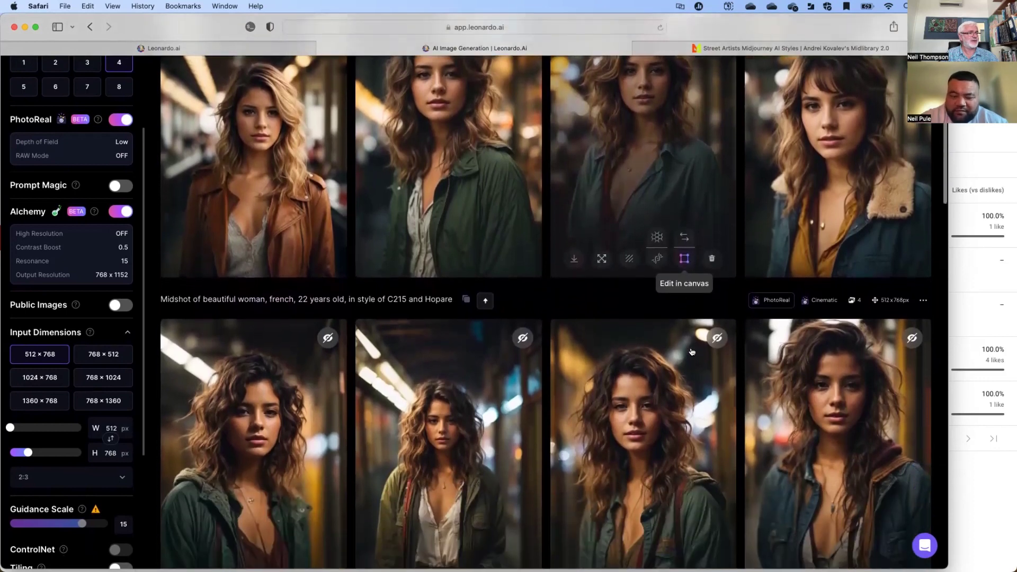
pyautogui.scroll(-18, 691, 351)
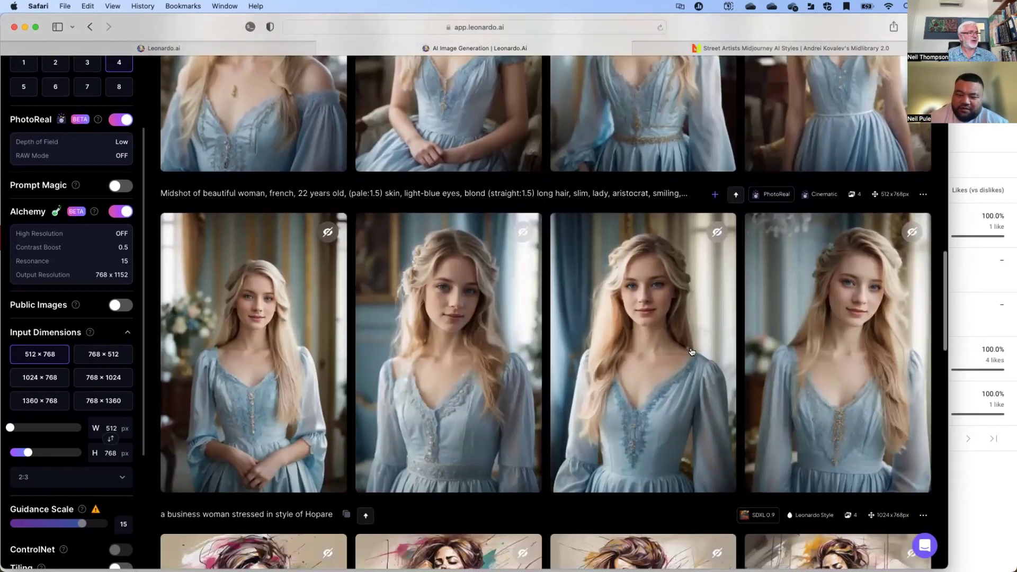
pyautogui.scroll(10, 691, 351)
pyautogui.scroll(15, 691, 351)
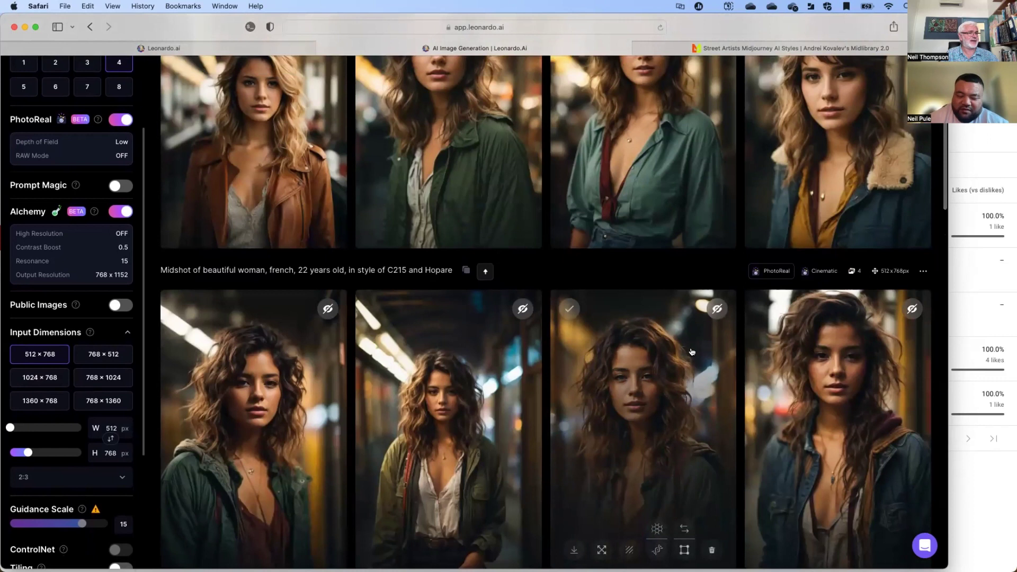
# - Examine the DC Comic portraits again alongside the set generated in the style of C215 and Hopare
pyautogui.scroll(2, 691, 352)
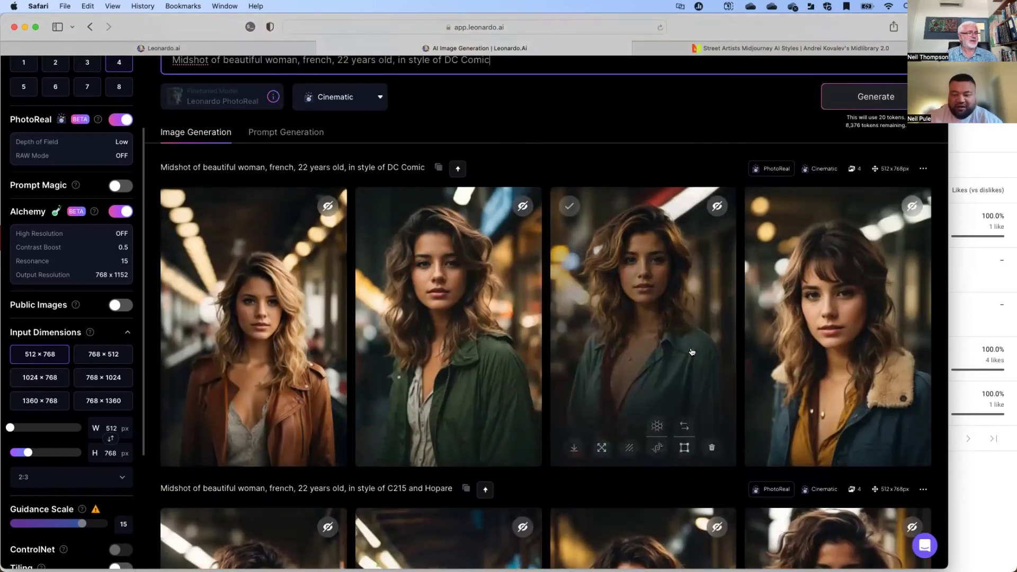
pyautogui.scroll(-4, 691, 351)
pyautogui.scroll(8, 691, 351)
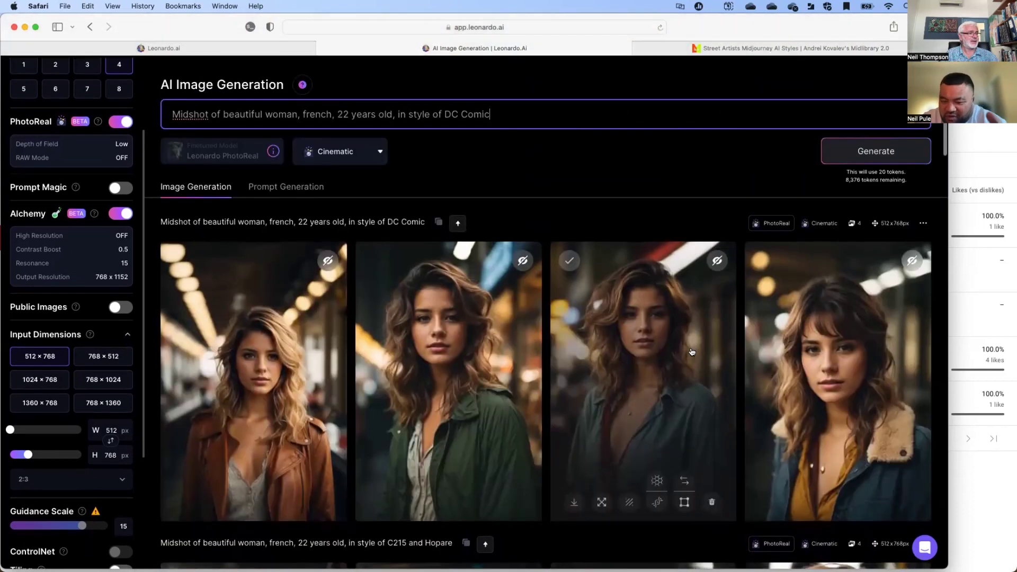
pyautogui.scroll(-1, 691, 351)
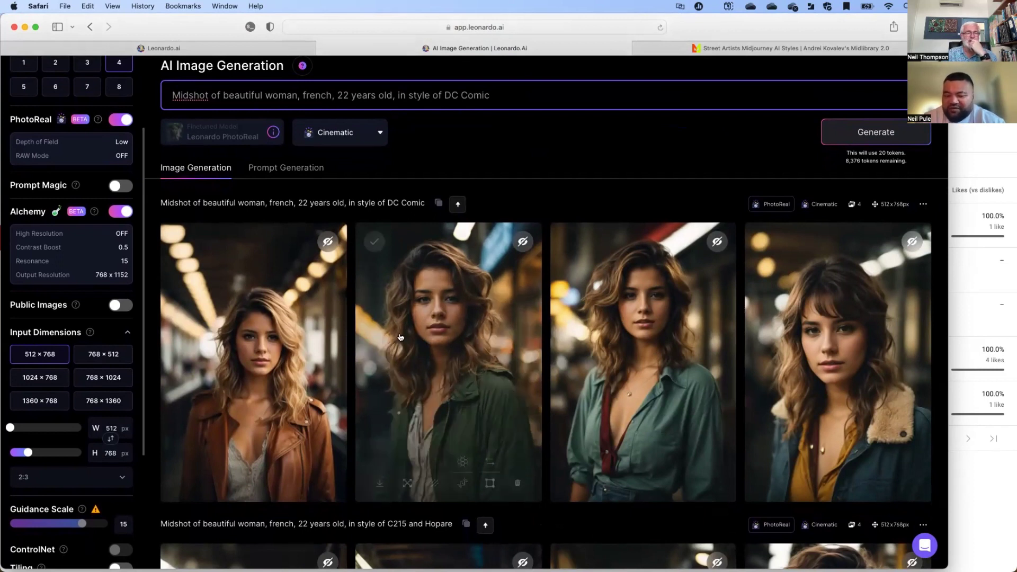
pyautogui.scroll(-1, 255, 371)
pyautogui.scroll(2, 250, 212)
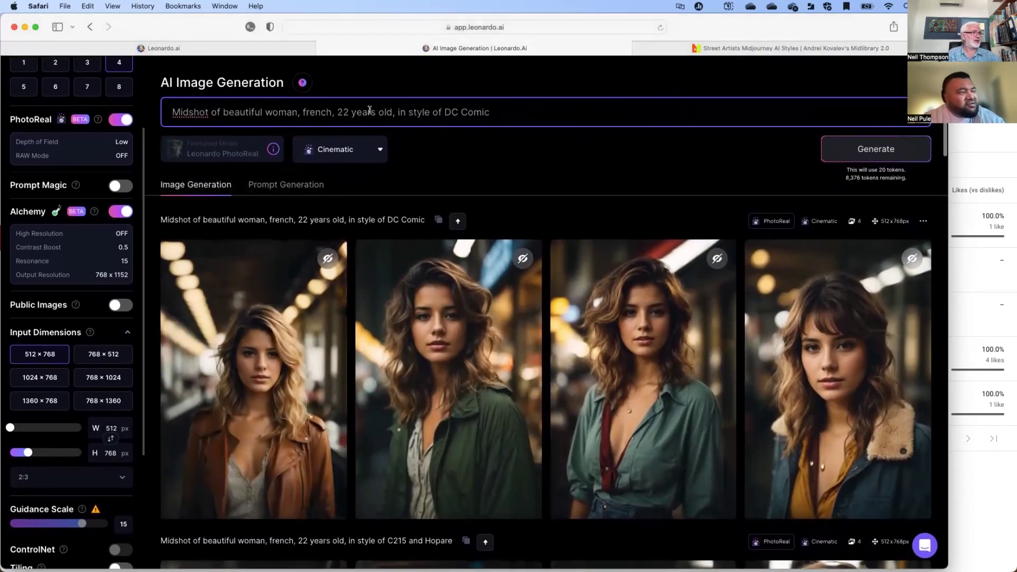
# - Replace "Midshot of beautiful woman, french, 22 years old" in the prompt with "Jesus in a samoan style"
pyautogui.moveTo(393, 111); pyautogui.dragTo(159, 110)
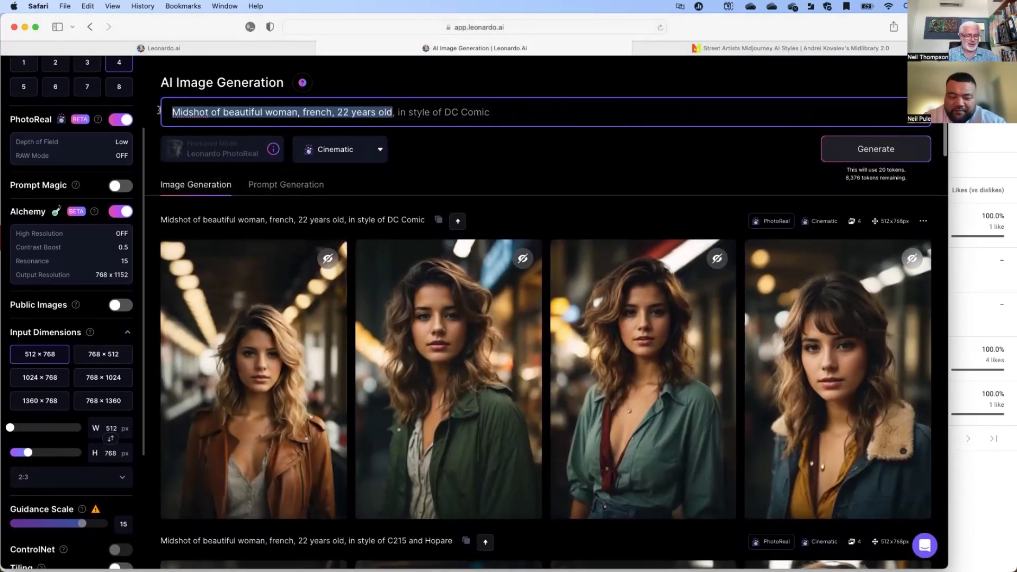
pyautogui.write('Samoan ')
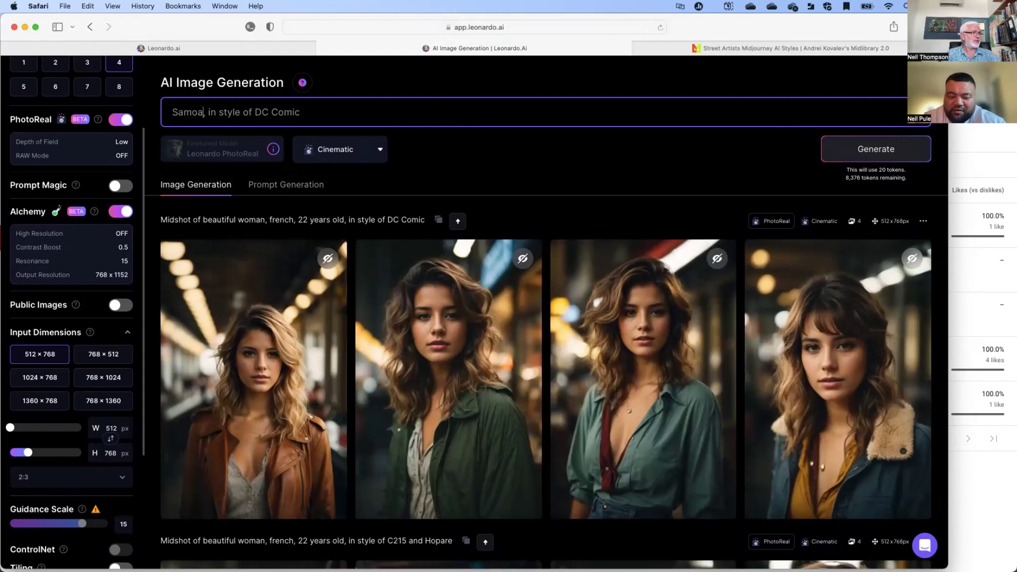
pyautogui.write('Jesus')
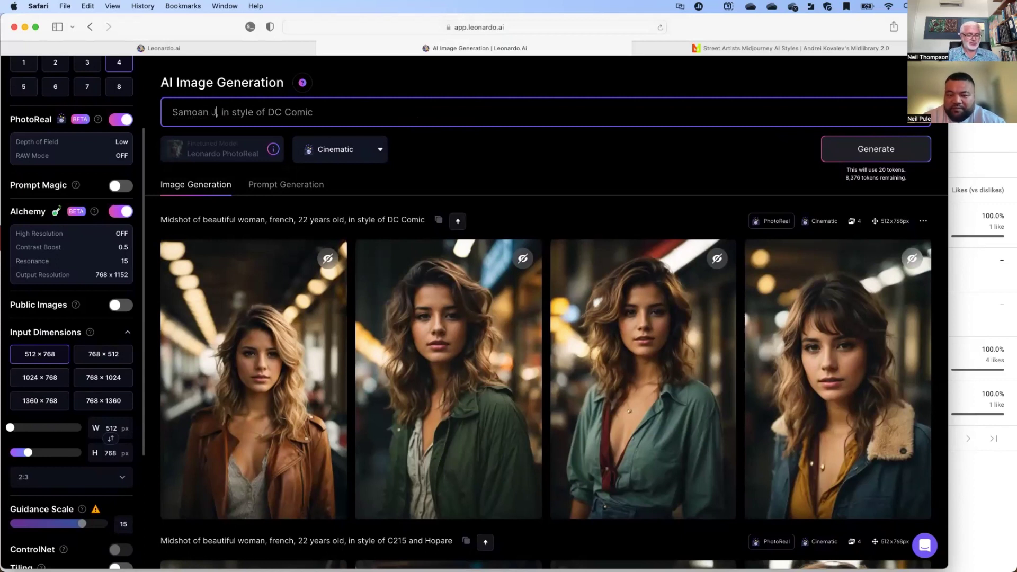
pyautogui.hotkey('alt', 'shift', 'Left')
pyautogui.hotkey('alt', 'shift', 'Left')
pyautogui.press('BackSpace')
pyautogui.write('Jesus in the')
pyautogui.press('BackSpace')
pyautogui.press('BackSpace')
pyautogui.press('BackSpace')
pyautogui.write('a samoa')
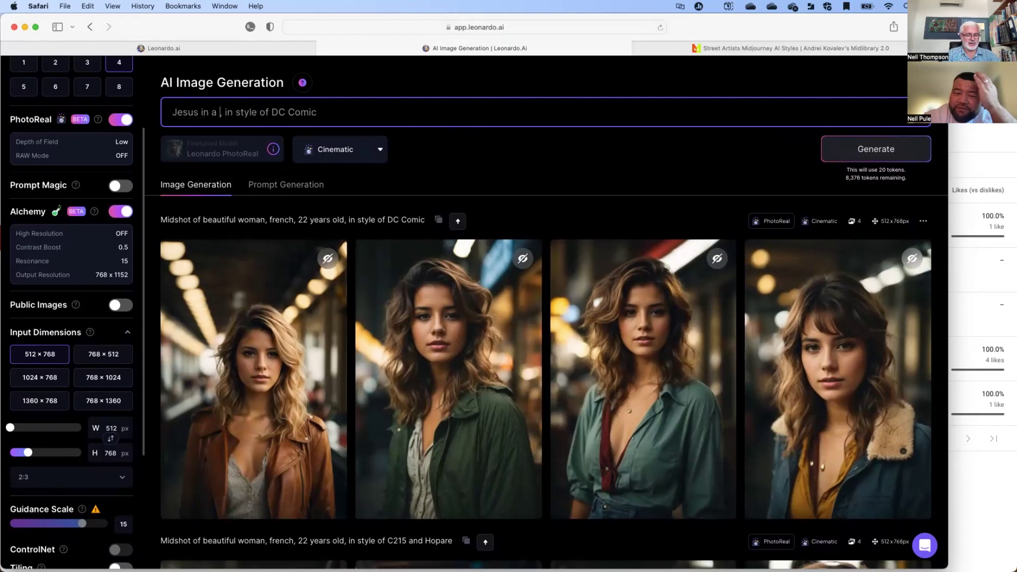
pyautogui.write('n ')
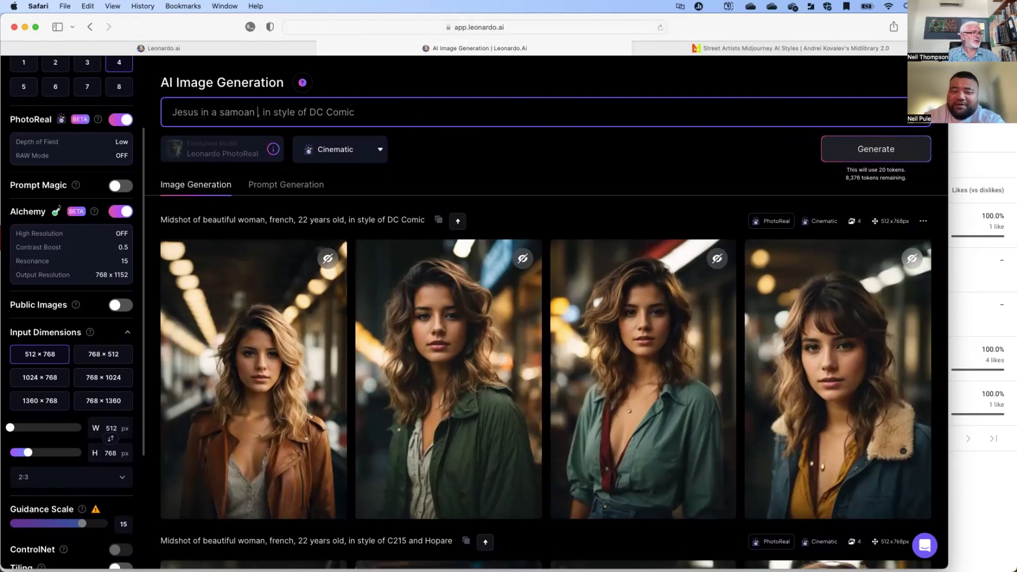
pyautogui.write('style')
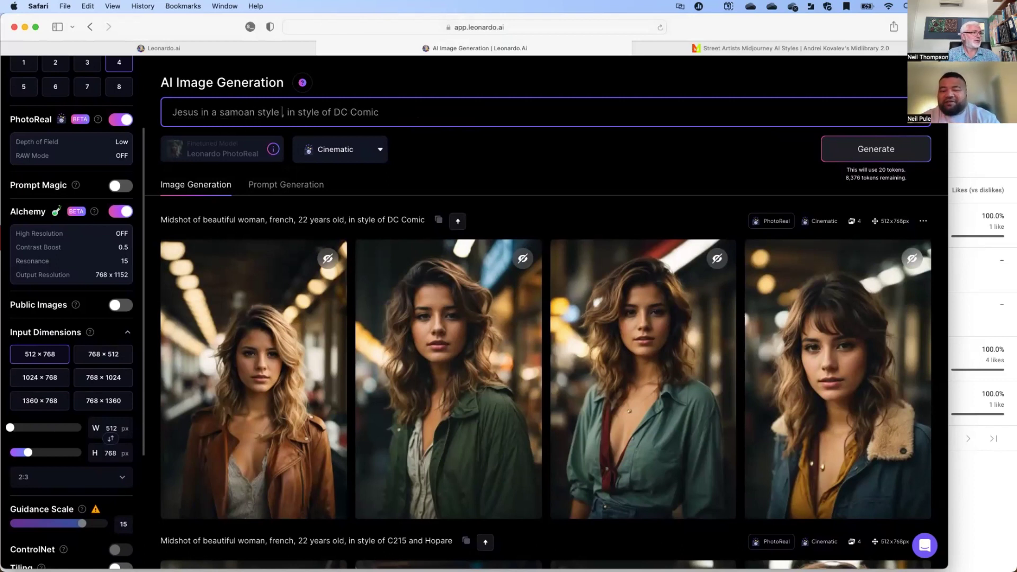
# - Remove ", in style of DC Comic" from the prompt and generate the images
pyautogui.hotkey('alt', 'shift', 'Right')
pyautogui.hotkey('alt', 'shift', 'Right')
pyautogui.hotkey('alt', 'shift', 'Right')
pyautogui.hotkey('alt', 'shift', 'Right')
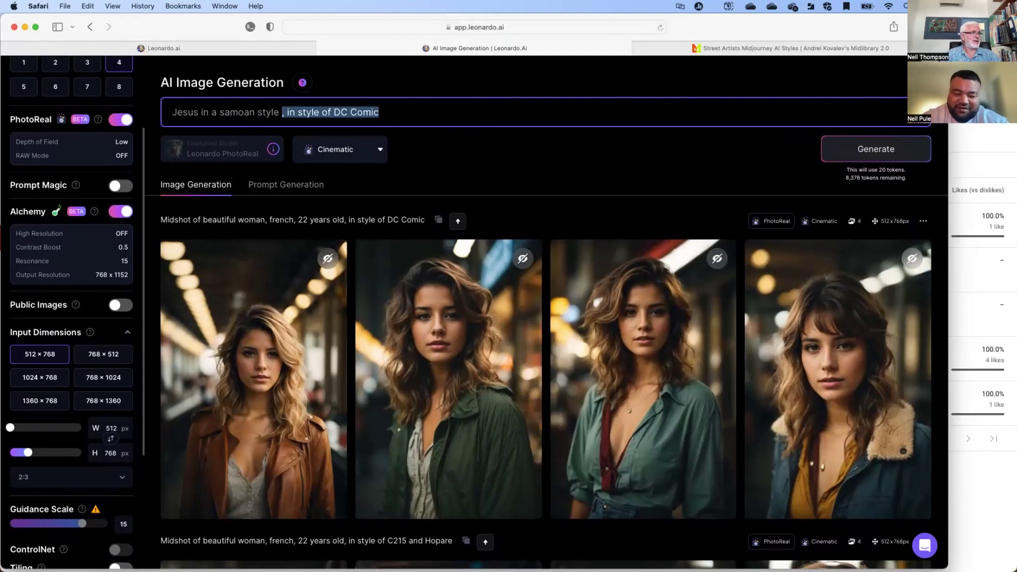
pyautogui.press('Return')
pyautogui.write('\\')
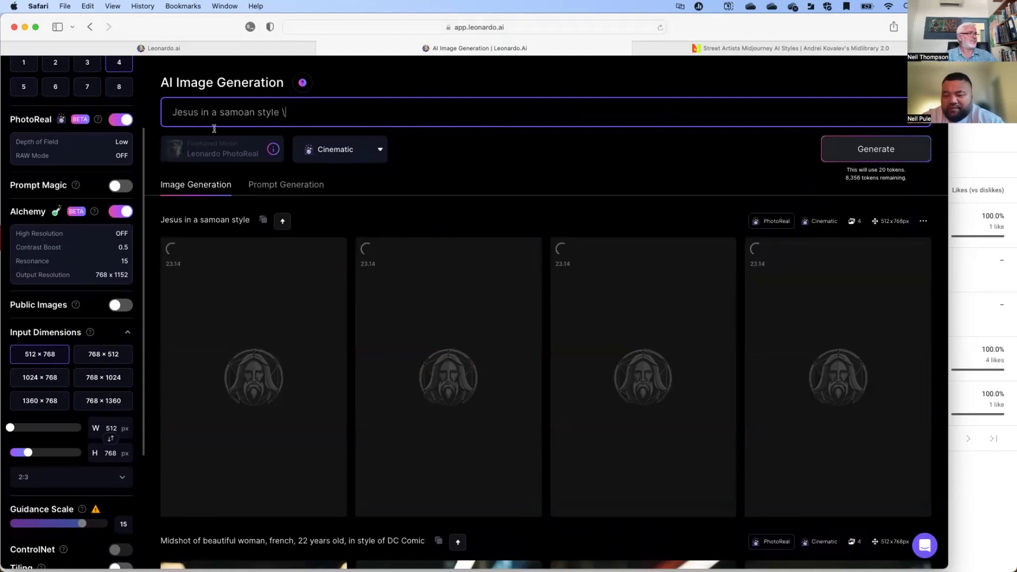
# - Leave the image generation page and open the Personal Feed of your own generations
pyautogui.scroll(3, 39, 189)
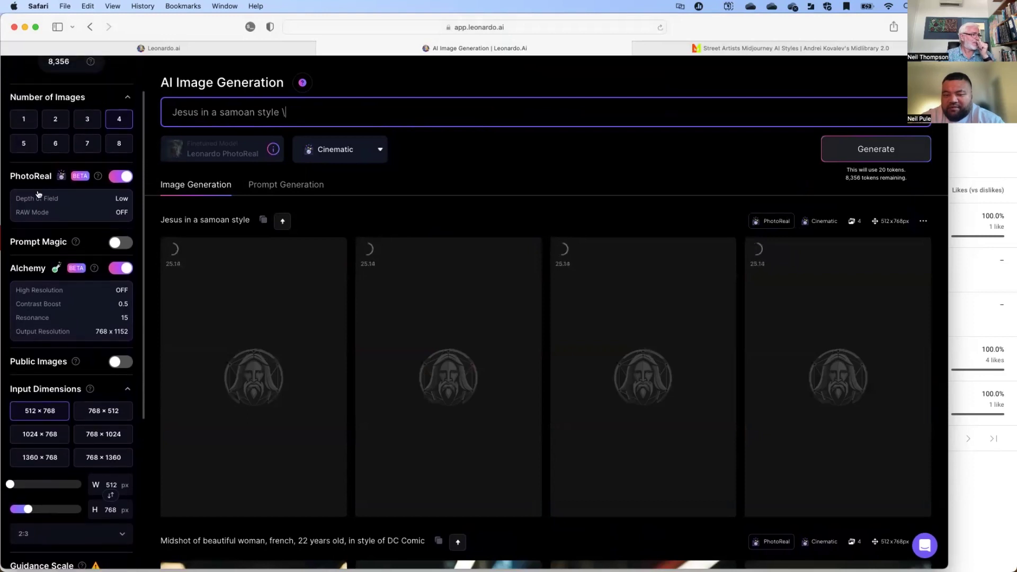
pyautogui.scroll(-1, 37, 199)
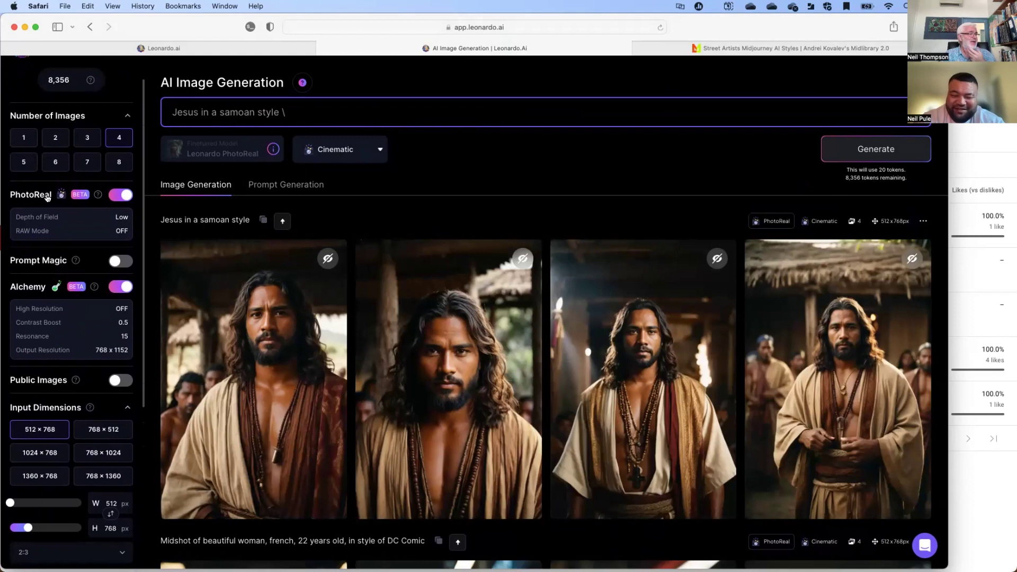
pyautogui.scroll(1, 102, 171)
pyautogui.click(84, 173)
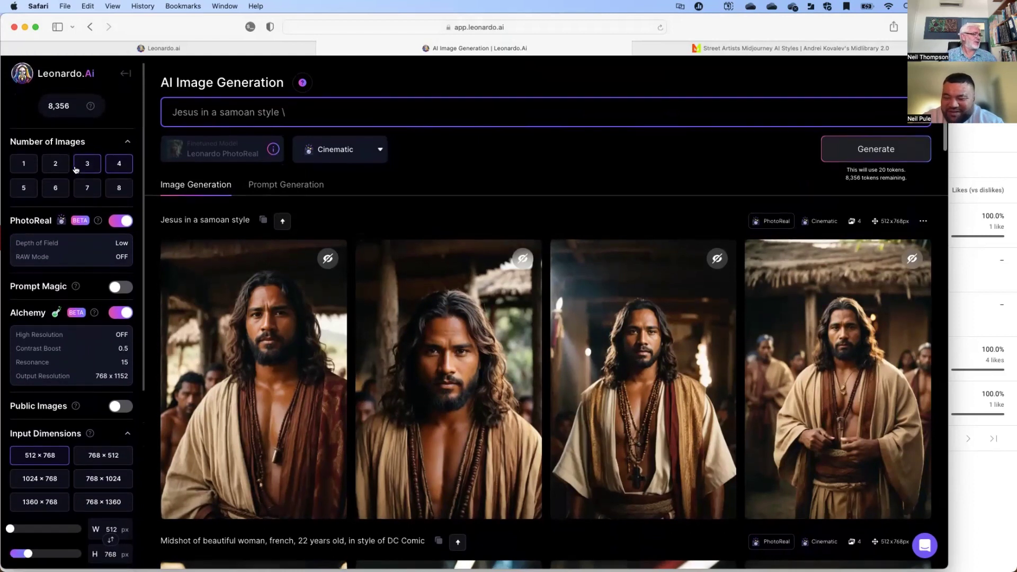
pyautogui.scroll(-3, 76, 169)
pyautogui.scroll(4, 76, 169)
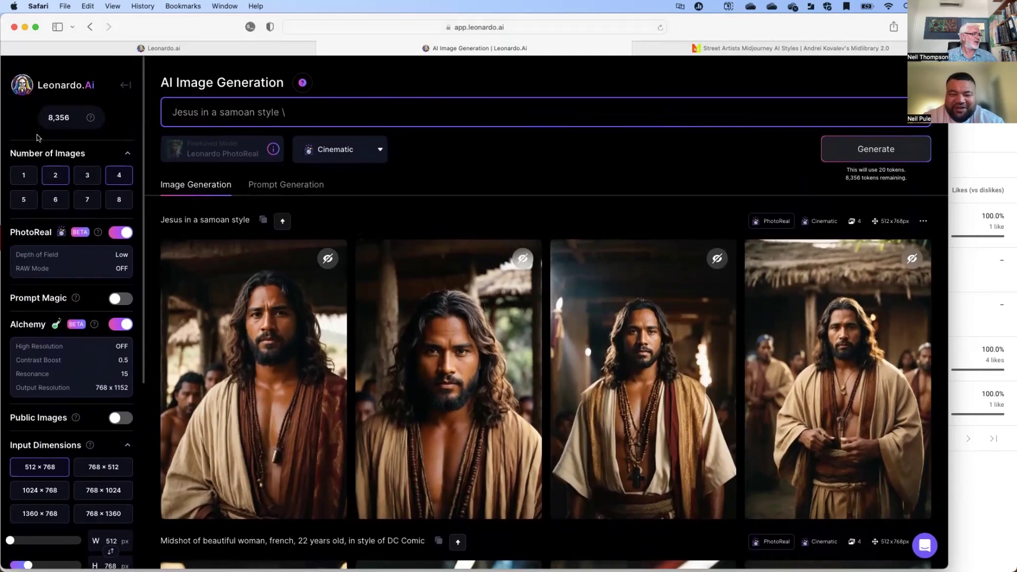
pyautogui.click(123, 85)
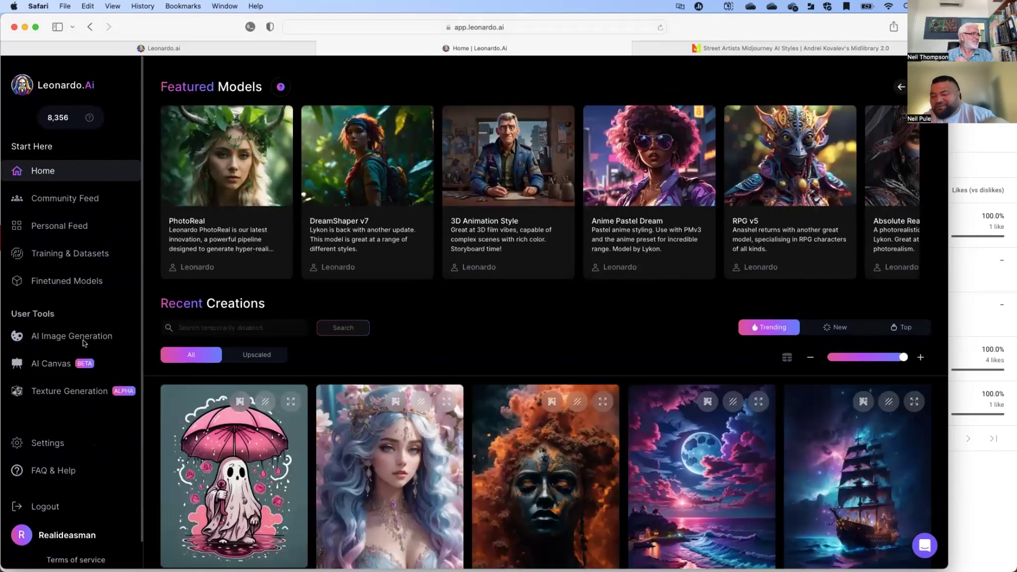
pyautogui.click(57, 228)
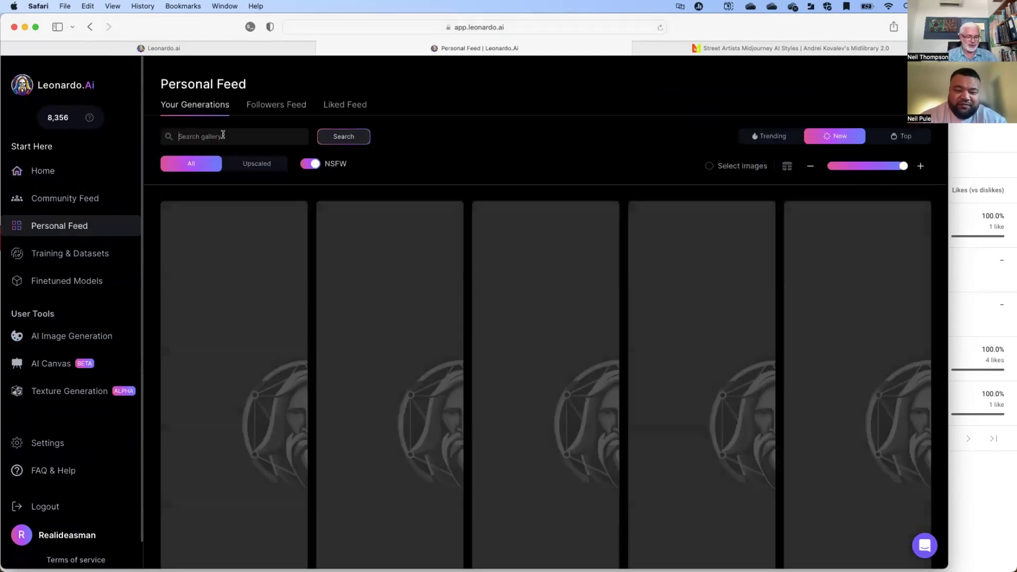
# - Search your own generations for "Jesus"
pyautogui.click(223, 134)
pyautogui.write('Jes')
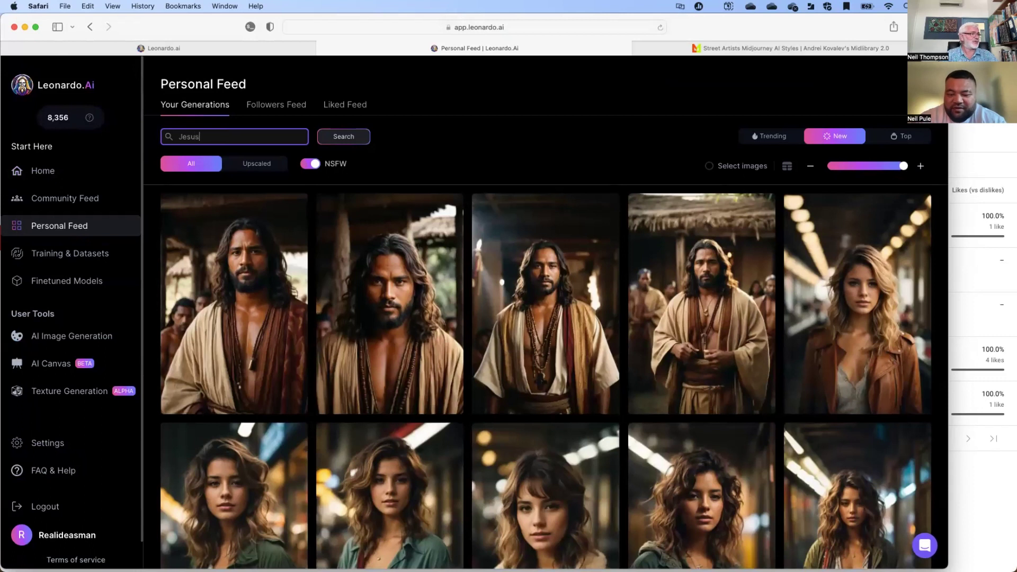
pyautogui.write('us')
pyautogui.press('Return')
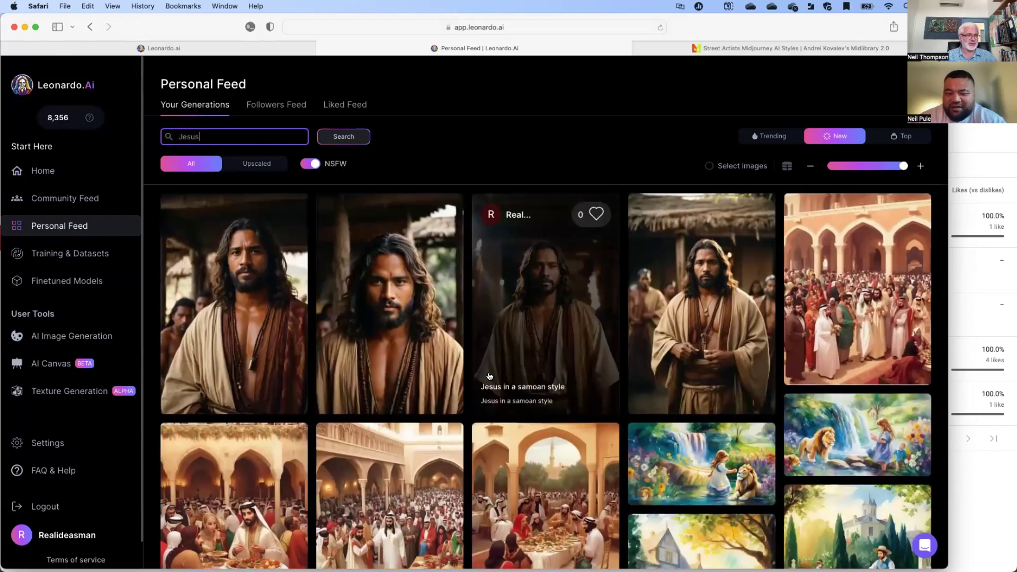
# - Browse the found Jesus images and read the prompts and art styles behind the wedding feast, horse riding and throne pictures
pyautogui.scroll(-2, 492, 390)
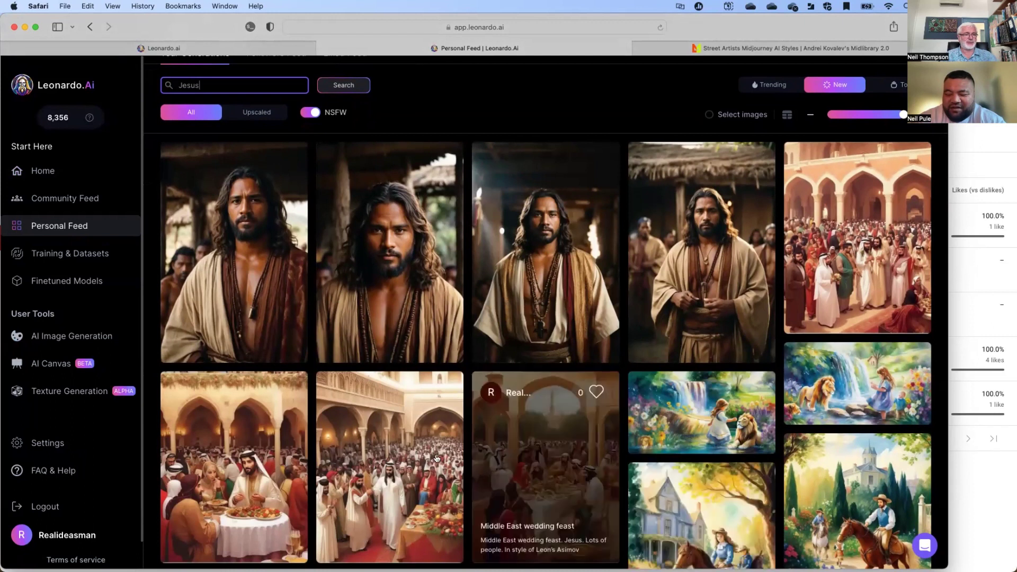
pyautogui.scroll(-5, 433, 457)
pyautogui.scroll(-2, 433, 456)
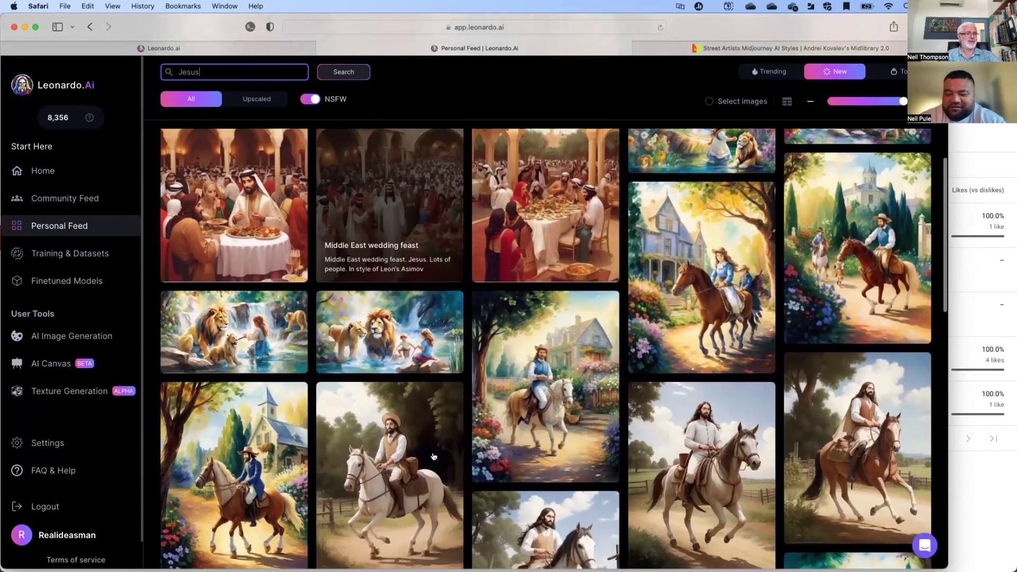
pyautogui.scroll(2, 707, 344)
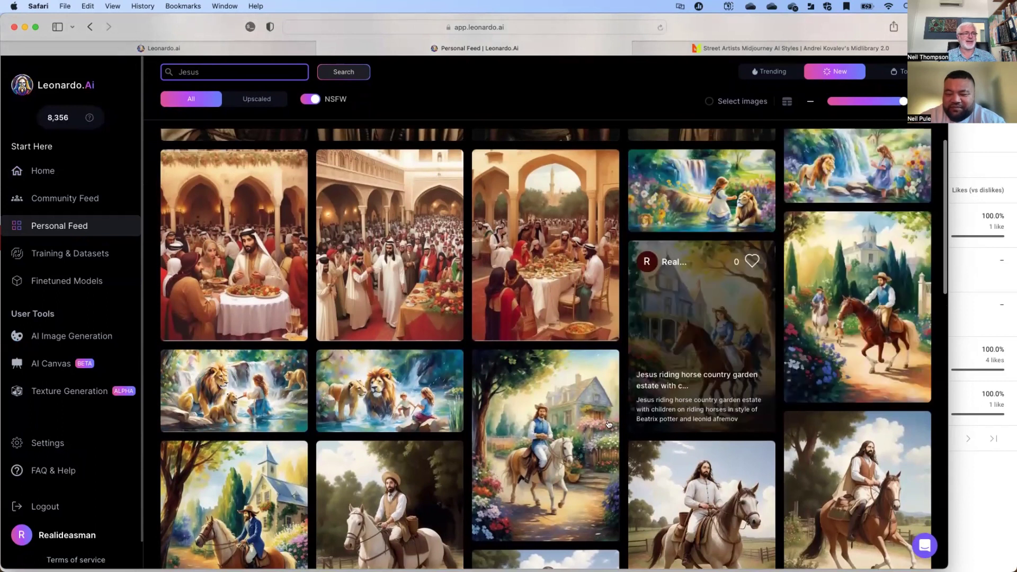
pyautogui.scroll(-8, 428, 393)
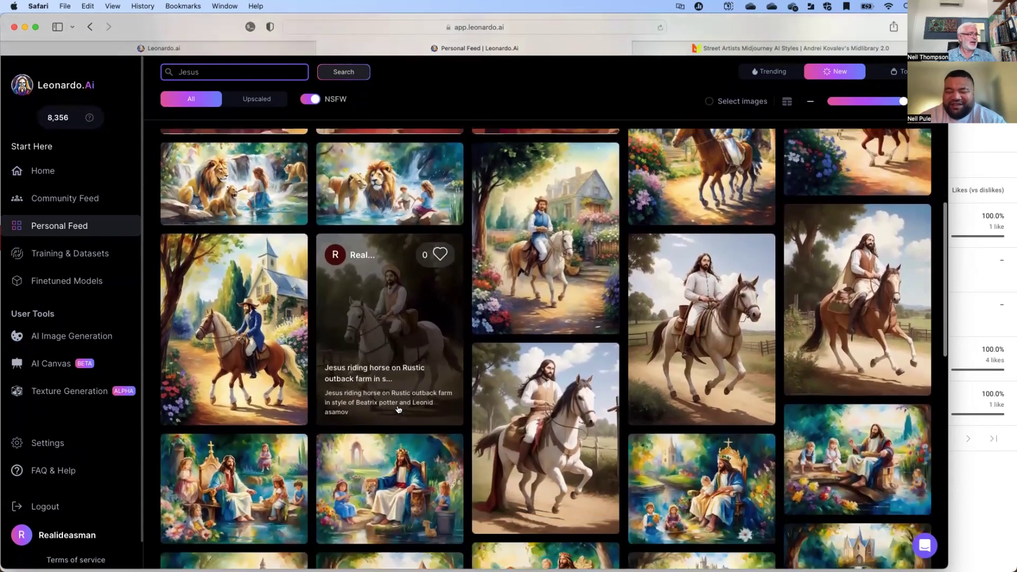
pyautogui.scroll(-3, 606, 440)
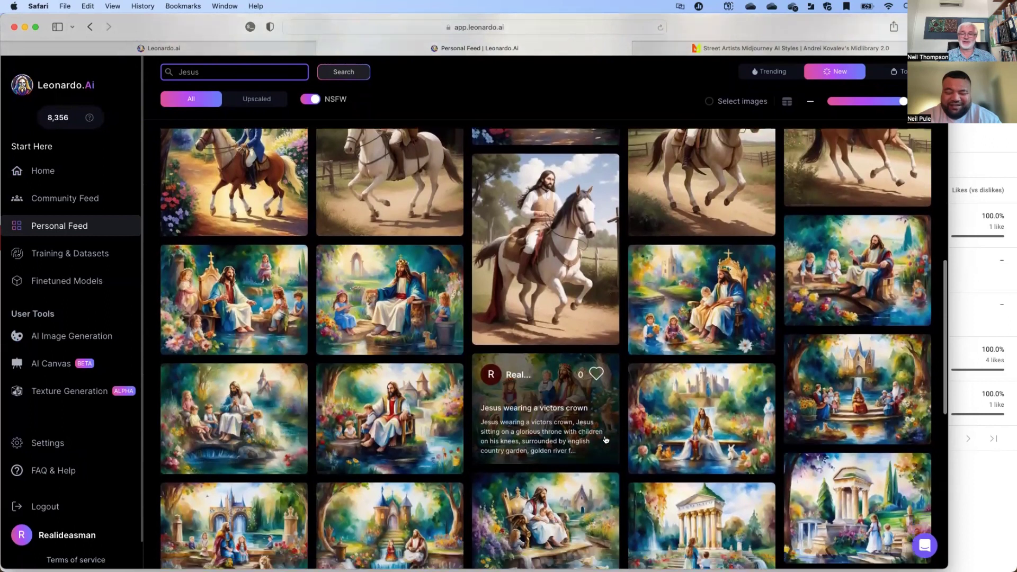
pyautogui.scroll(-7, 606, 439)
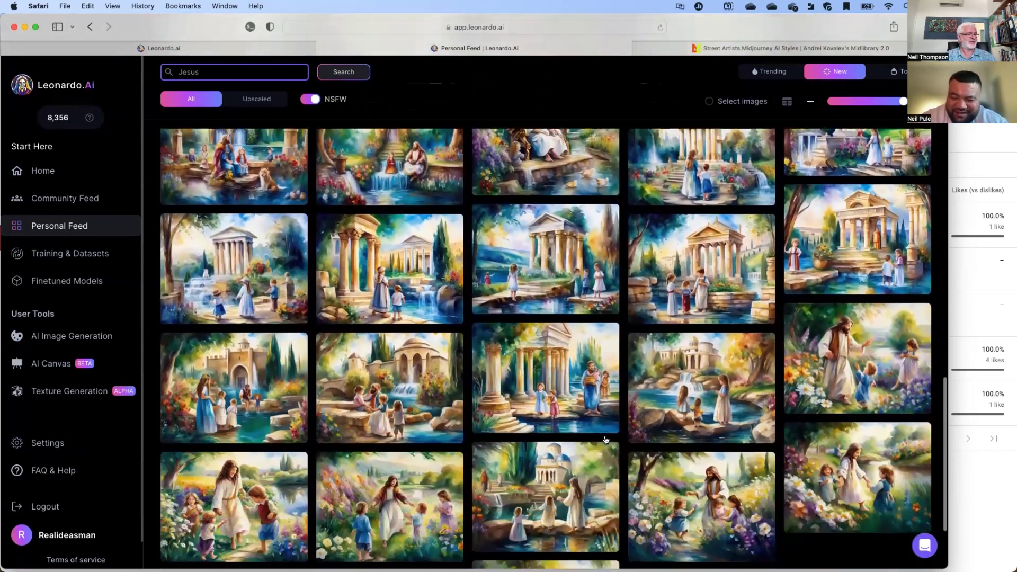
pyautogui.scroll(-2, 605, 439)
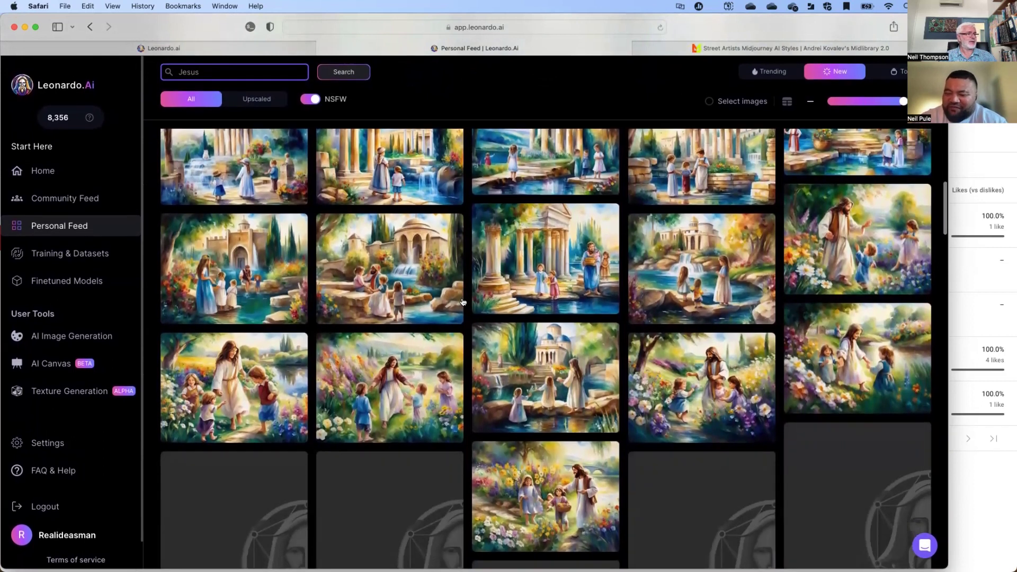
pyautogui.scroll(-5, 468, 303)
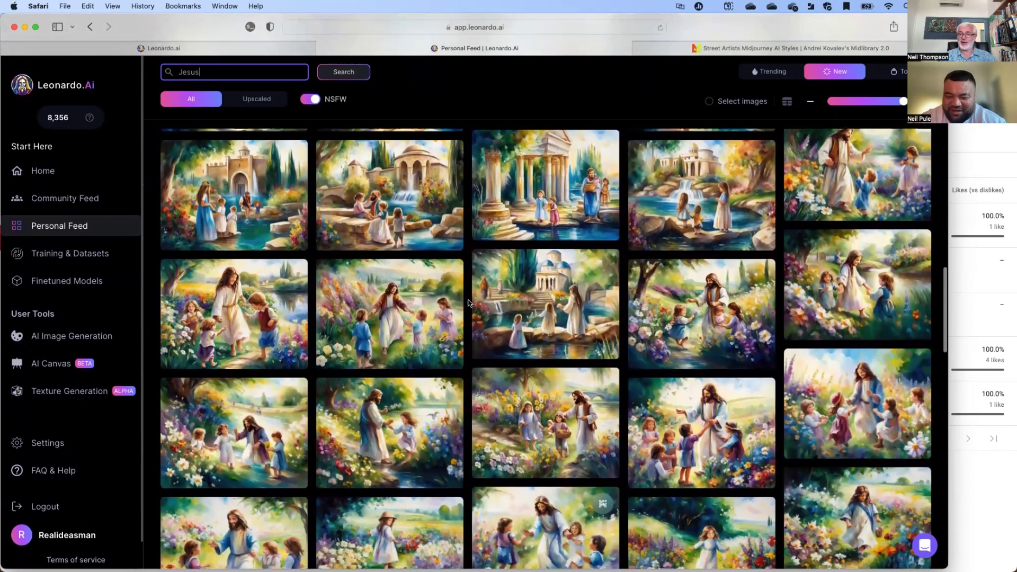
# - Open the picture of Jesus with children in a field of flowers, read its prompt details and close it
pyautogui.scroll(-2, 468, 303)
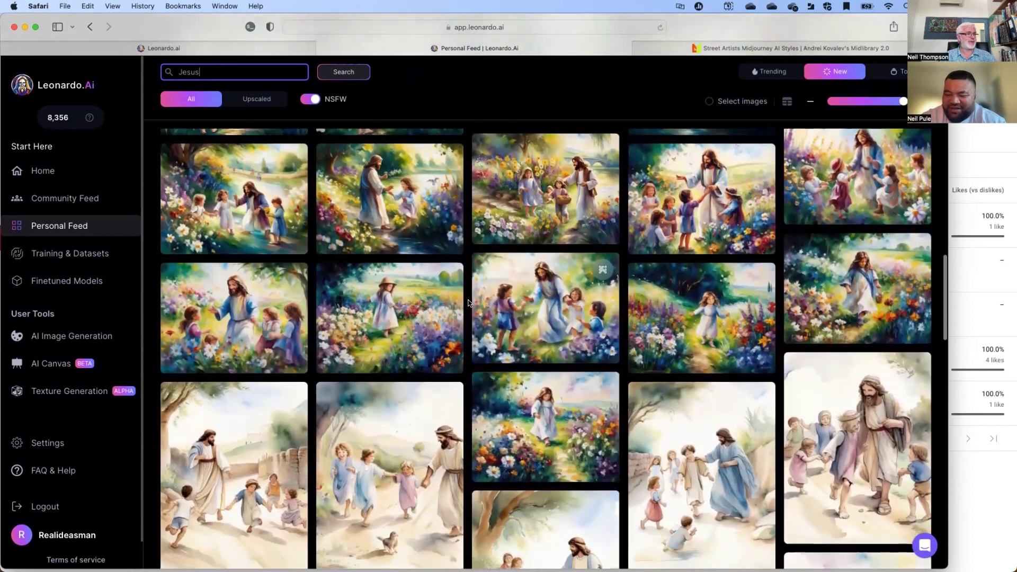
pyautogui.click(247, 204)
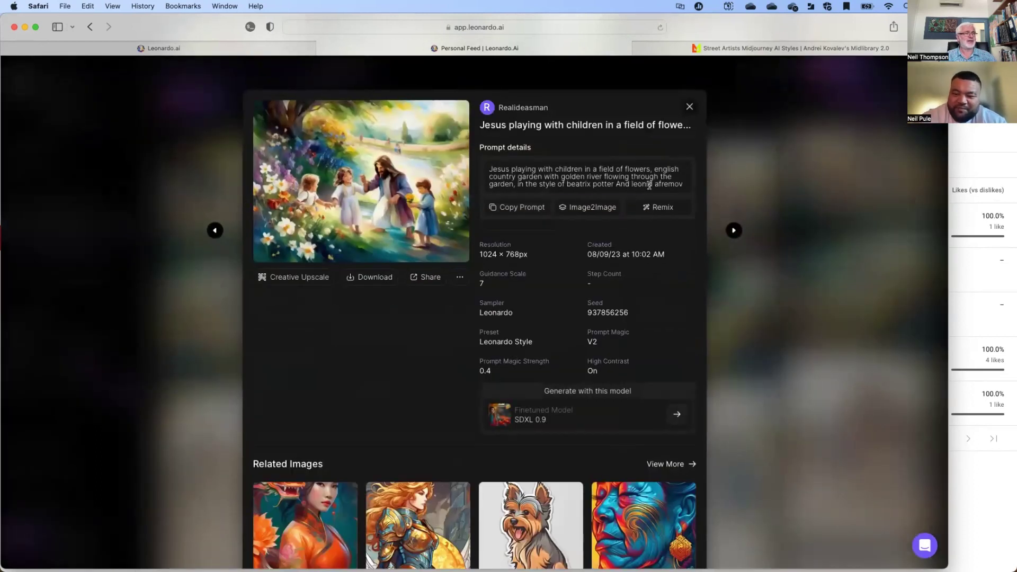
pyautogui.click(688, 106)
# - Compare the prompts of the watercolour dusty-road pictures with those of Jesus and the disciples in a stormy boat
pyautogui.scroll(-5, 447, 348)
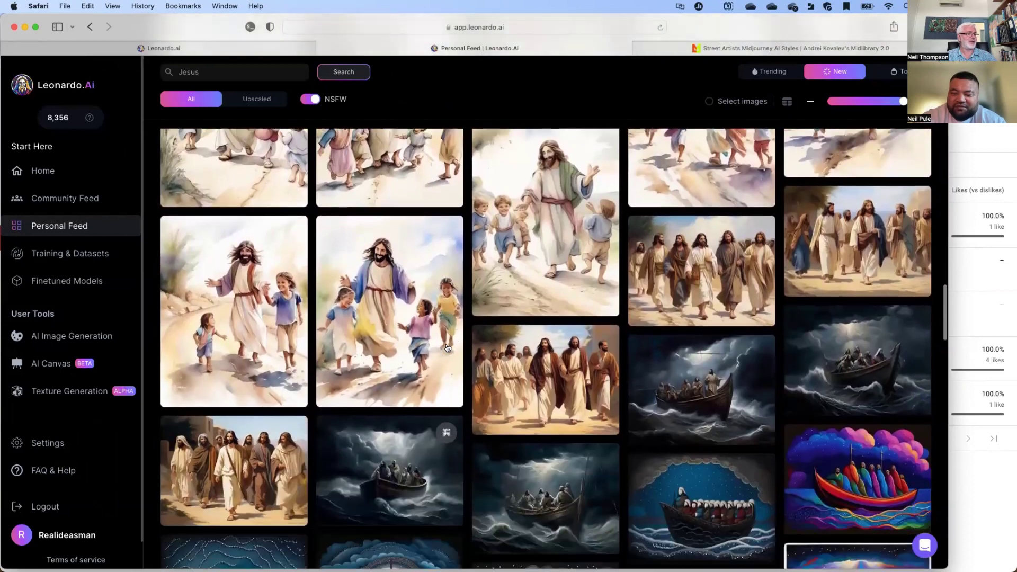
pyautogui.scroll(3, 446, 348)
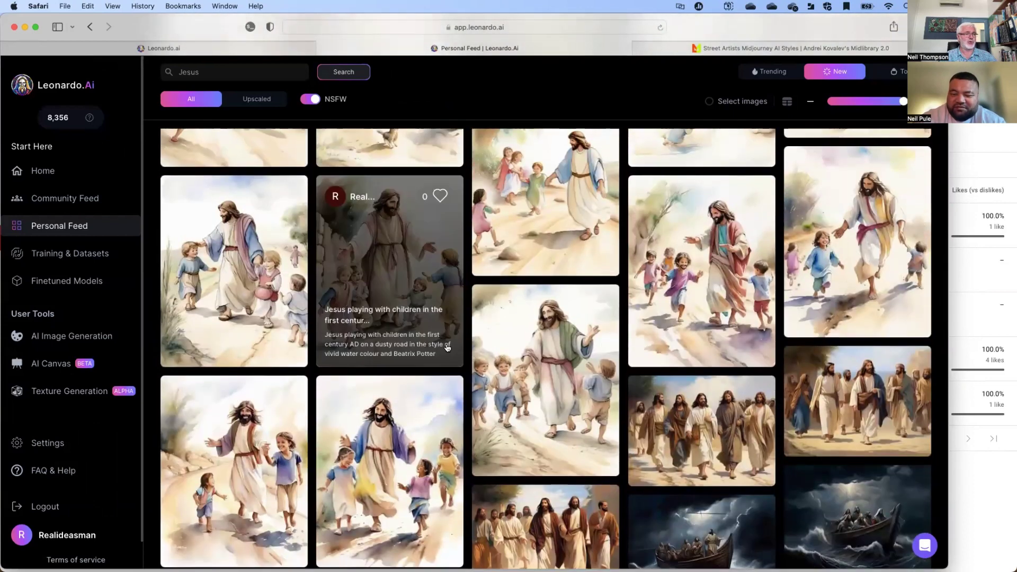
pyautogui.scroll(-8, 447, 348)
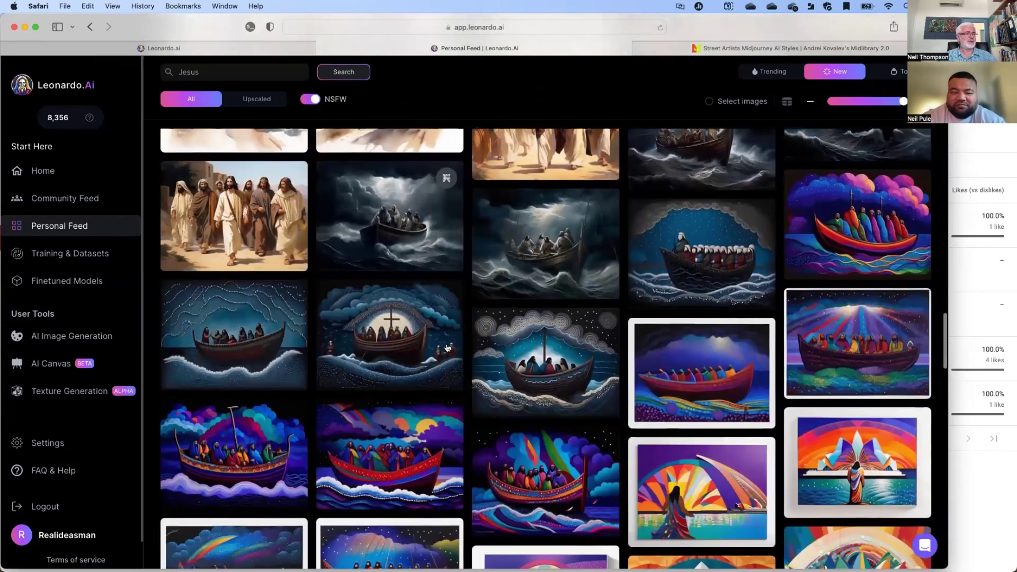
pyautogui.scroll(1, 447, 348)
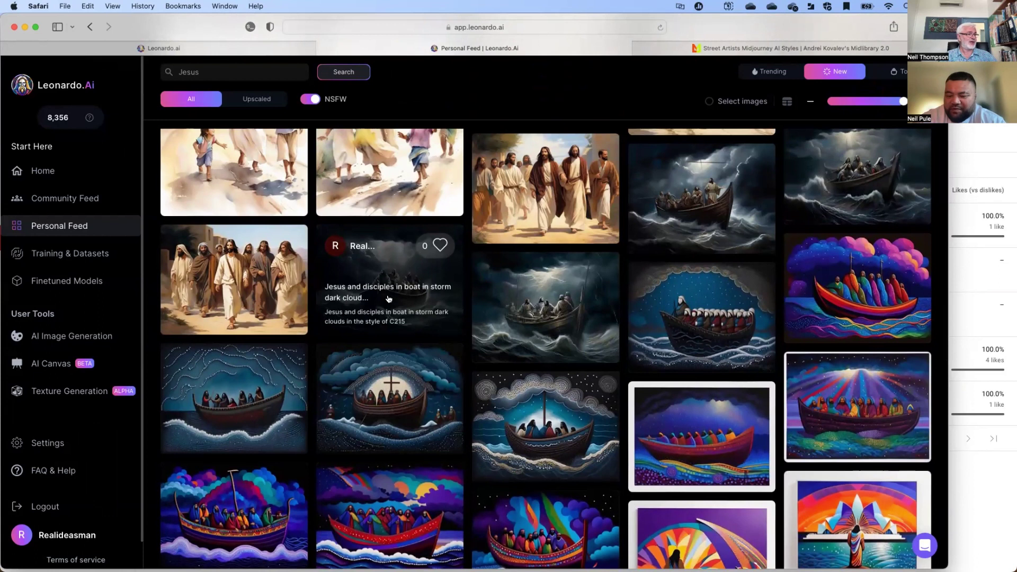
pyautogui.scroll(-2, 418, 296)
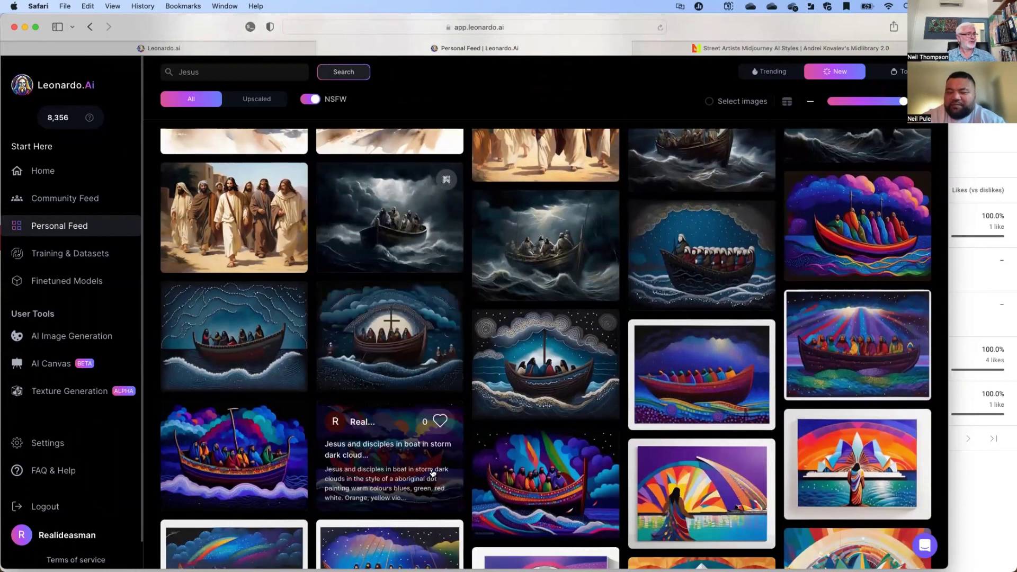
# - Browse the Aboriginal dot-painting, Sydney Opera House and crowned Jesus images, and read the prompt of the seven candlesticks picture
pyautogui.scroll(-6, 464, 462)
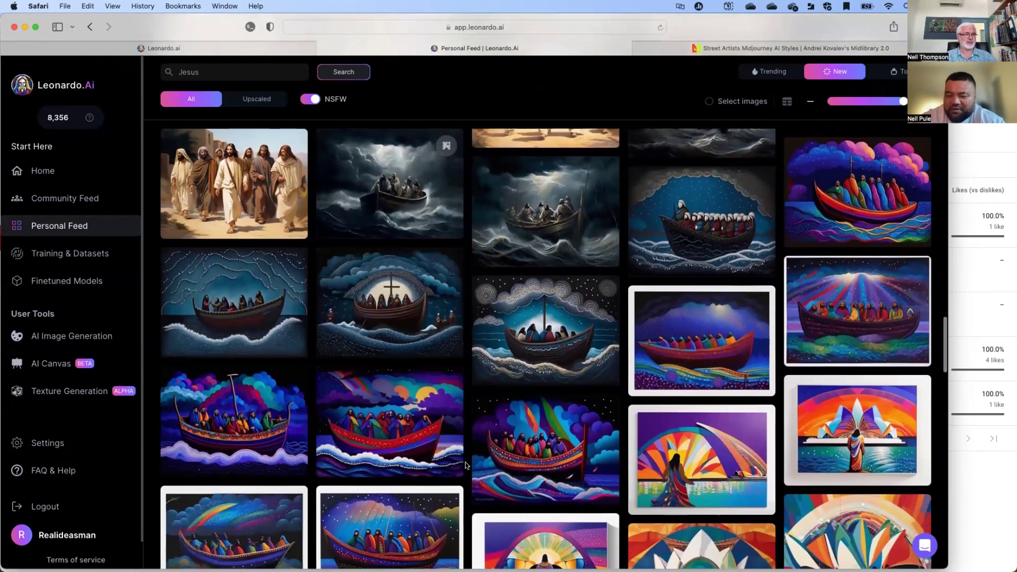
pyautogui.scroll(-8, 465, 463)
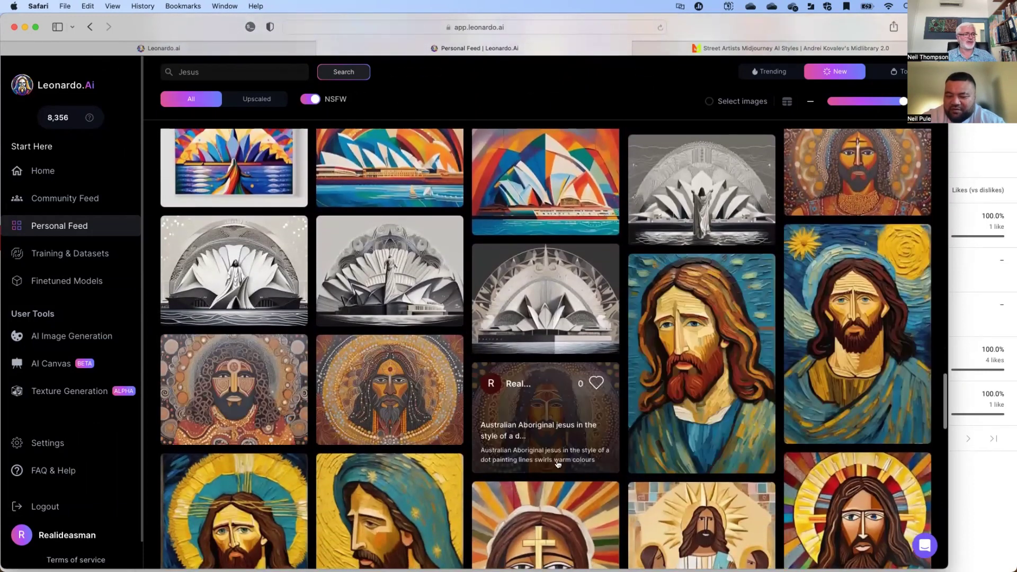
pyautogui.scroll(-20, 558, 464)
pyautogui.scroll(-10, 558, 465)
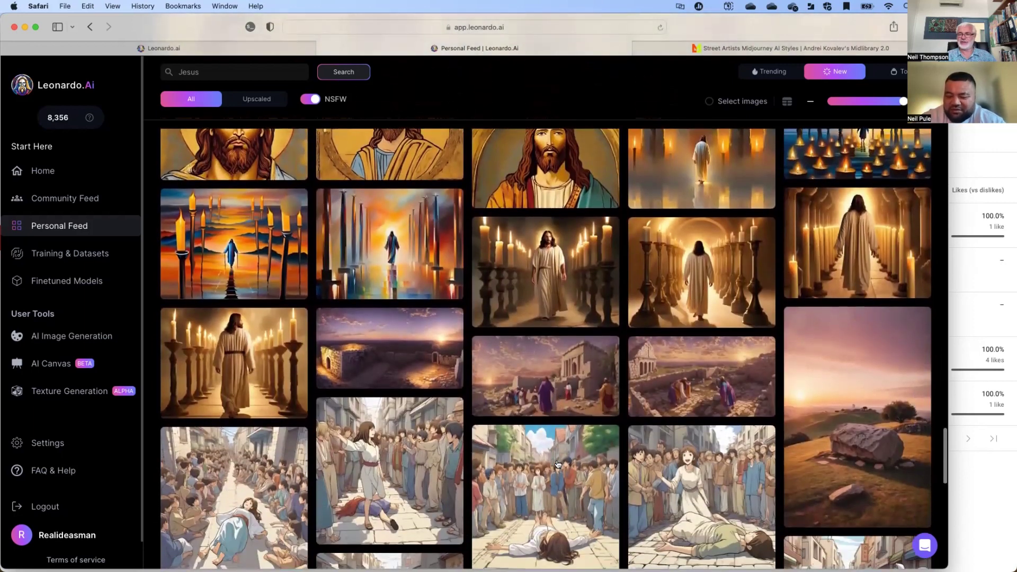
pyautogui.scroll(3, 557, 464)
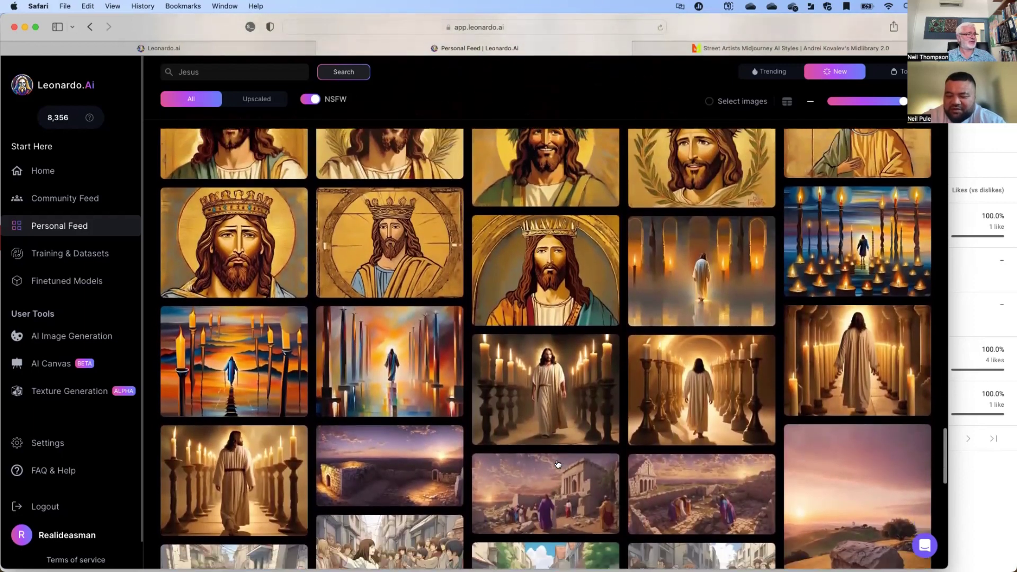
pyautogui.scroll(-2, 558, 464)
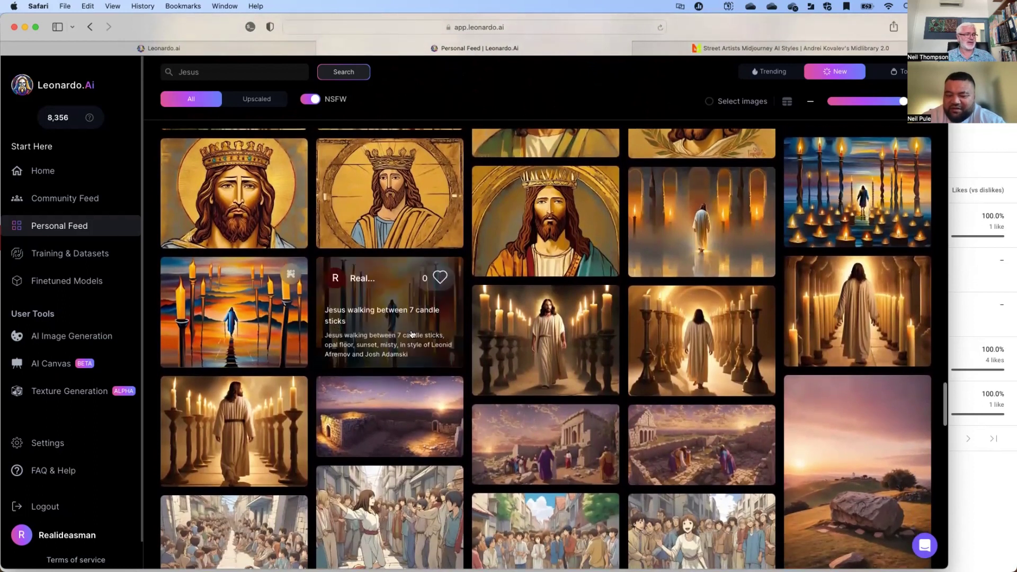
# - Examine the illustrated street-crowd scenes and the comic-strip pictures of Jesus with children
pyautogui.scroll(-10, 411, 333)
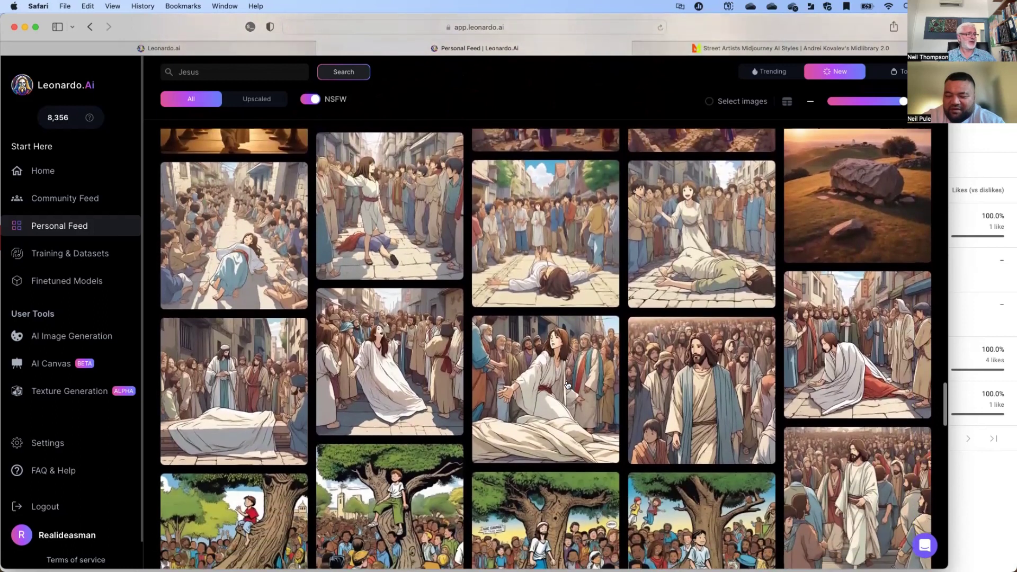
pyautogui.scroll(-4, 567, 385)
pyautogui.scroll(6, 567, 385)
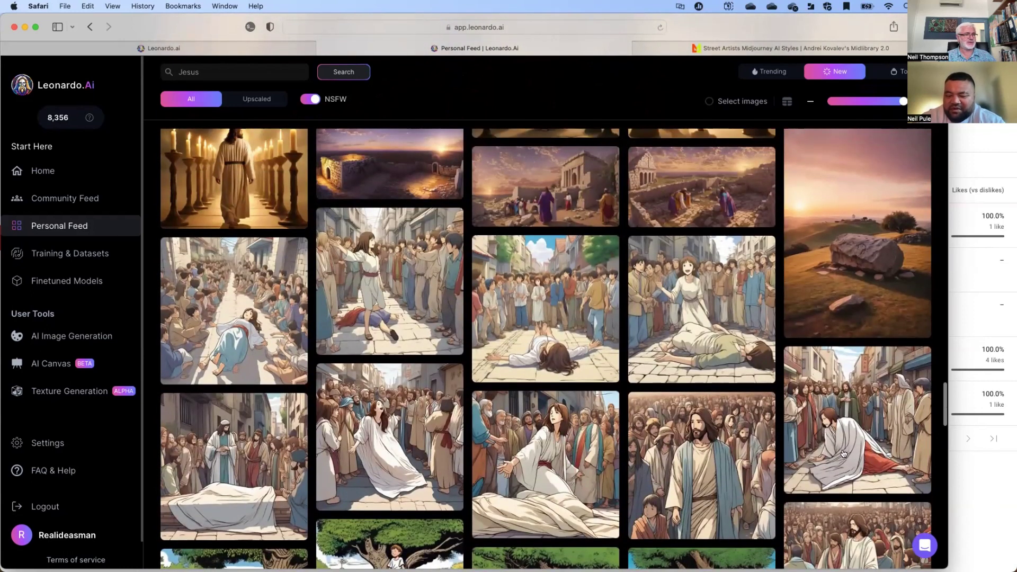
pyautogui.scroll(-1, 676, 457)
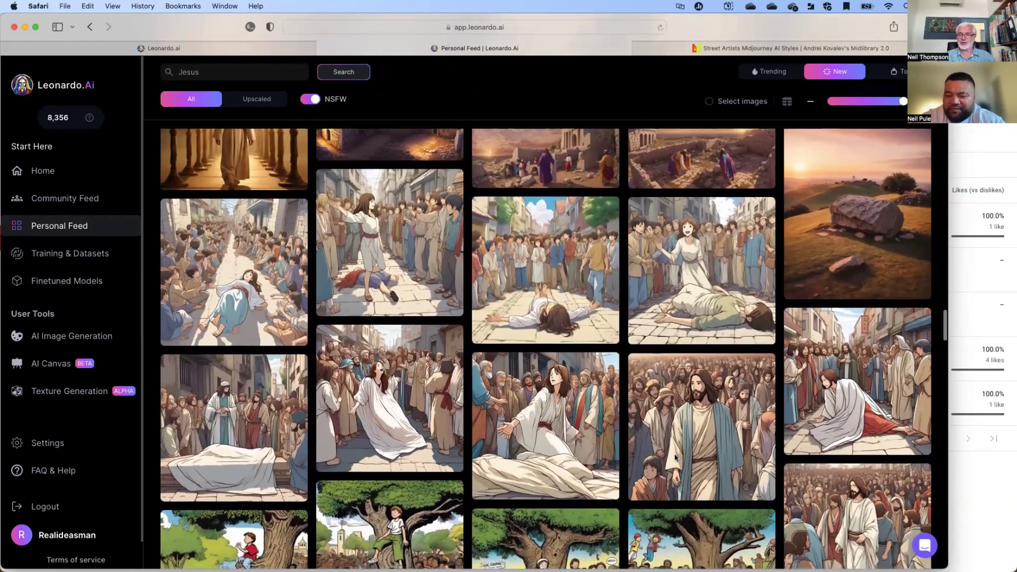
pyautogui.scroll(-9, 675, 457)
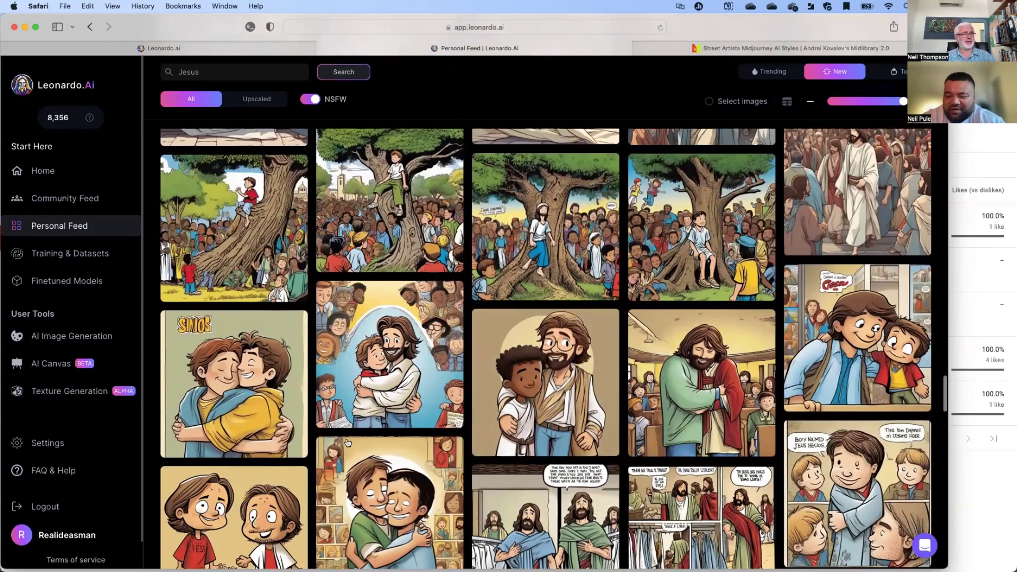
pyautogui.scroll(-4, 424, 514)
pyautogui.scroll(-7, 423, 514)
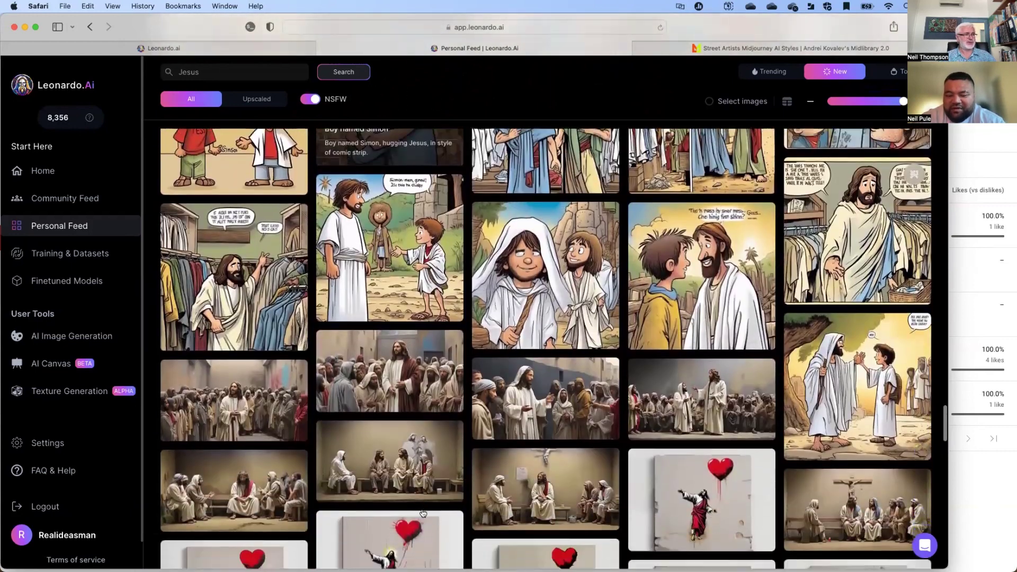
# - Read the Banksy-style prompt of Jesus in robes talking to people, and view the red heart balloon variations
pyautogui.scroll(-3, 422, 512)
pyautogui.scroll(5, 422, 512)
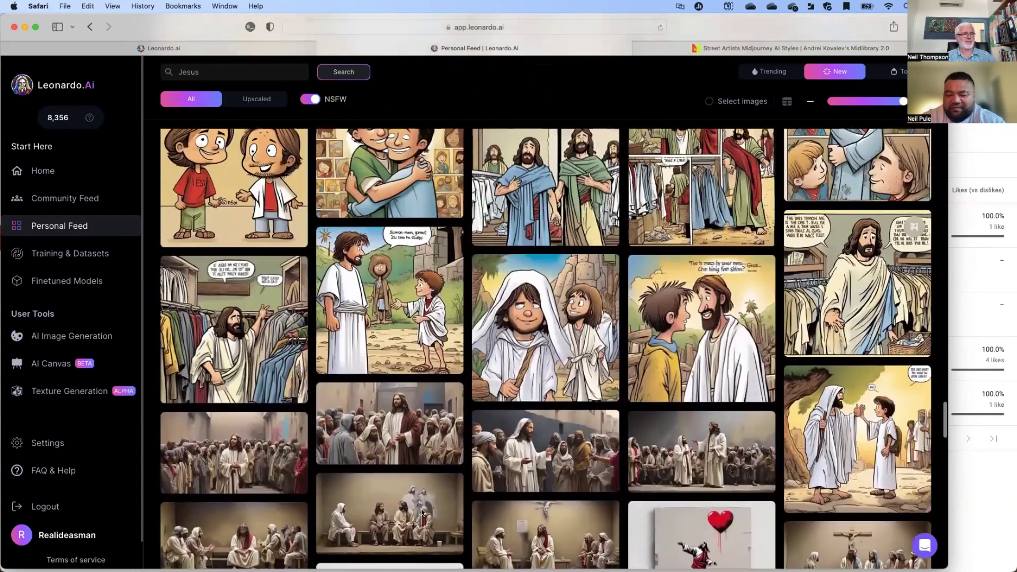
pyautogui.scroll(1, 421, 509)
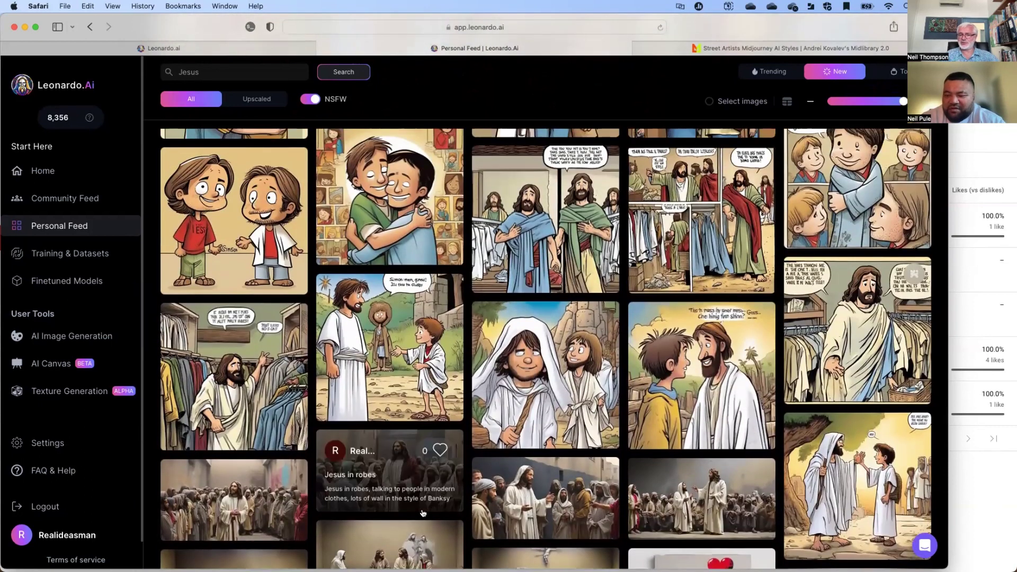
pyautogui.scroll(-12, 423, 512)
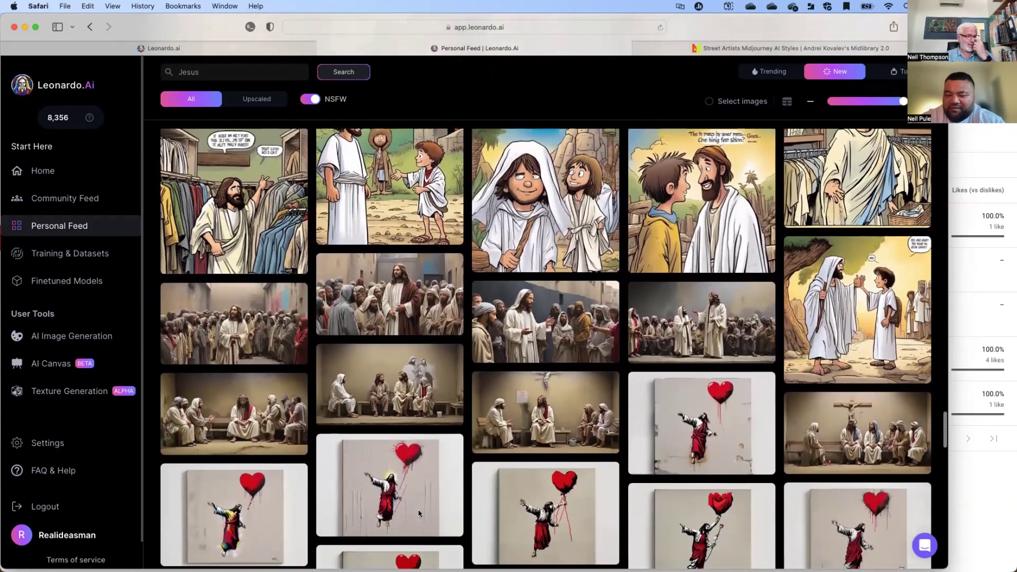
pyautogui.scroll(-3, 418, 513)
pyautogui.scroll(4, 418, 513)
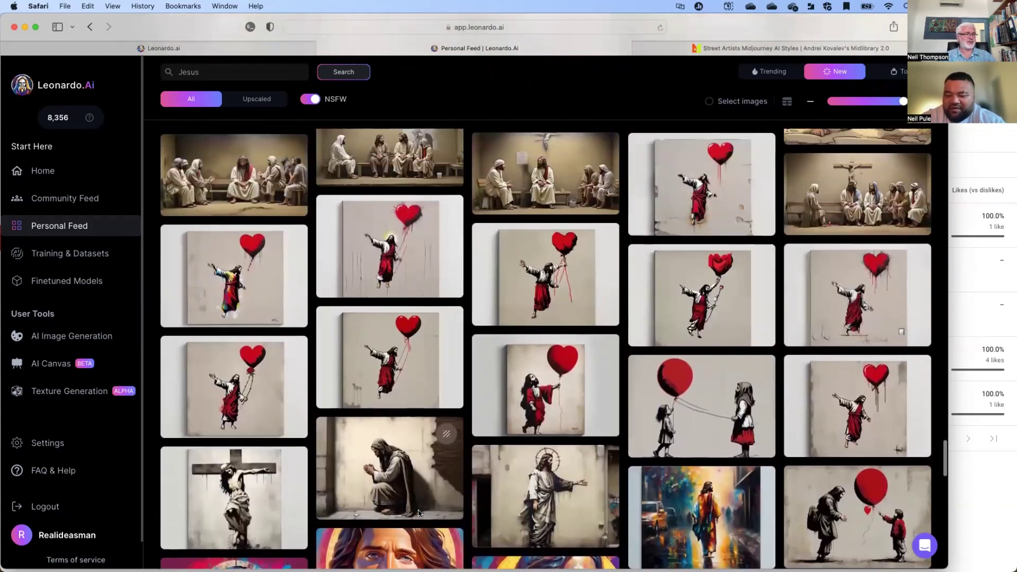
# - Compare the vividly coloured portraits of Jesus with the painted scenes of him on water and at the well
pyautogui.scroll(-15, 418, 513)
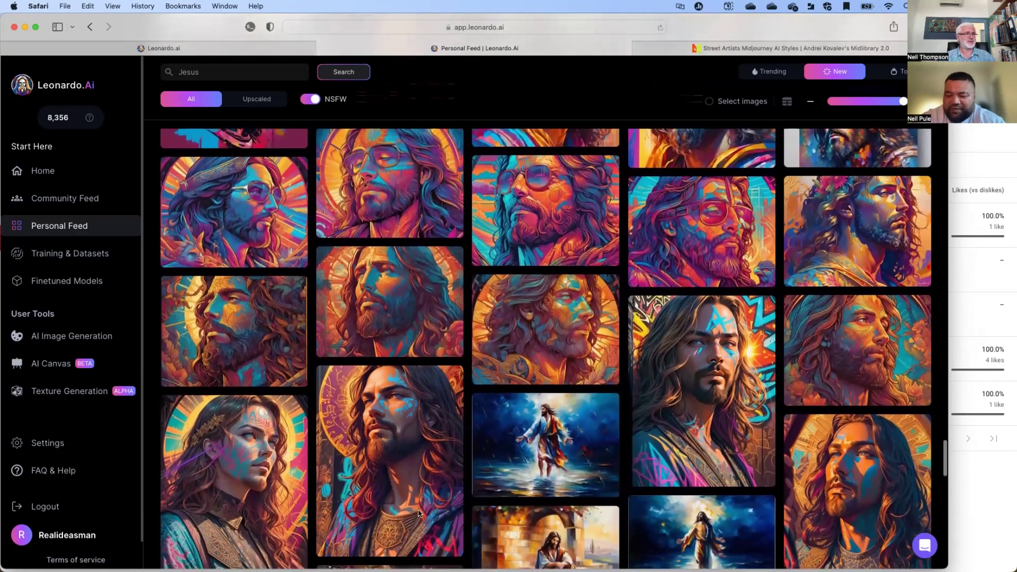
pyautogui.scroll(3, 418, 513)
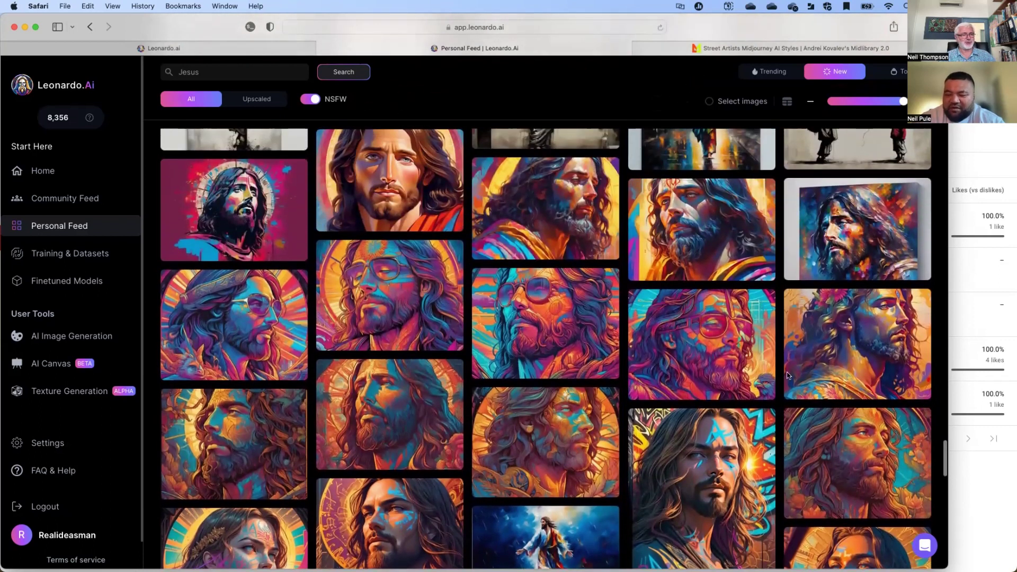
pyautogui.scroll(-10, 674, 426)
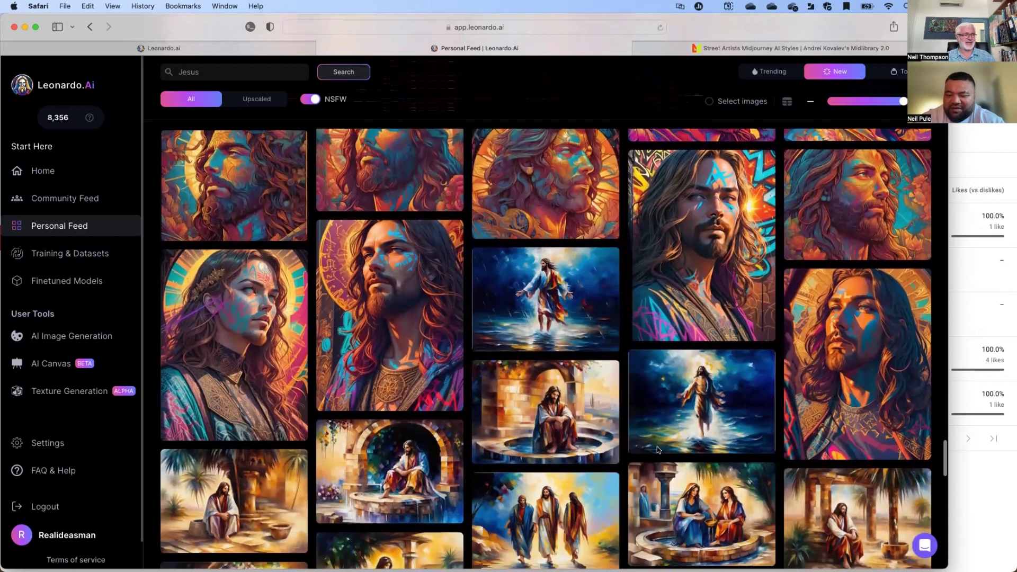
pyautogui.scroll(-1, 658, 450)
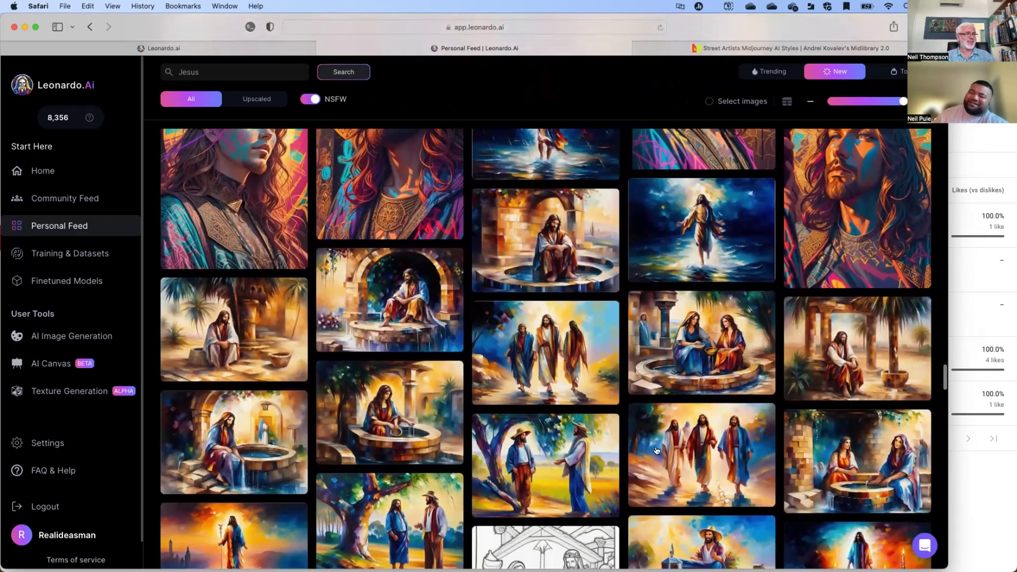
pyautogui.scroll(3, 656, 450)
pyautogui.scroll(6, 655, 450)
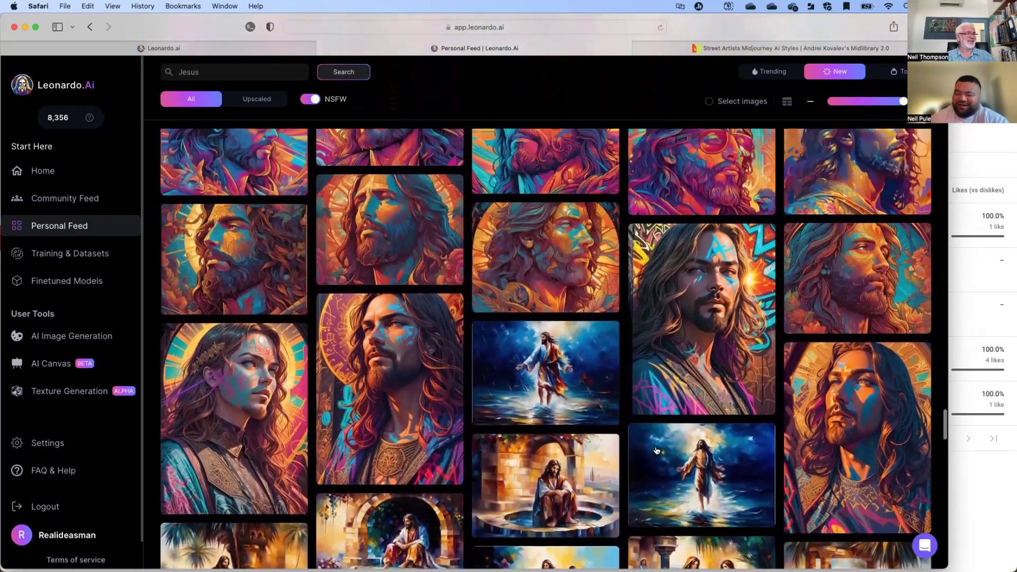
pyautogui.scroll(-1, 656, 450)
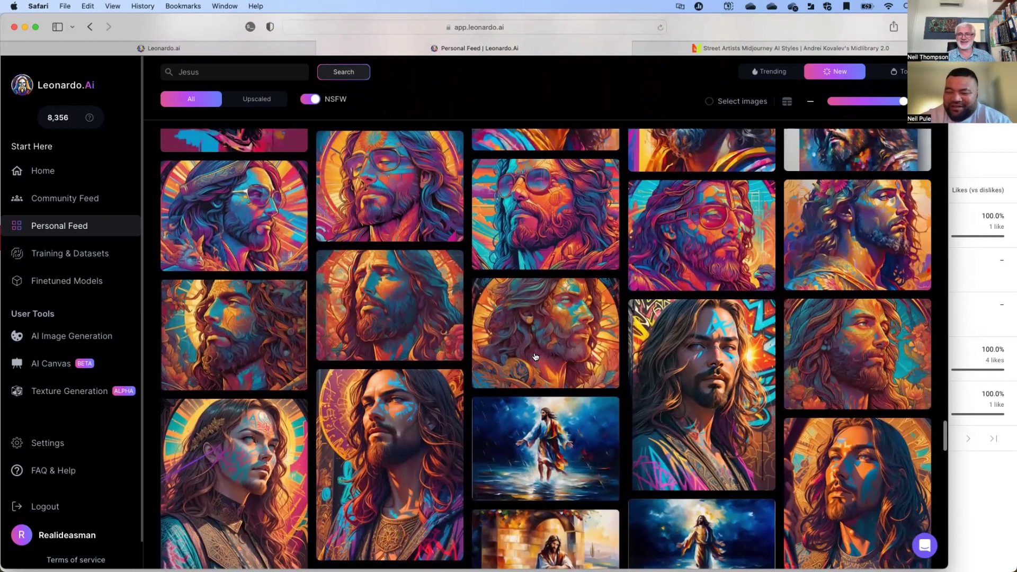
pyautogui.scroll(-5, 535, 356)
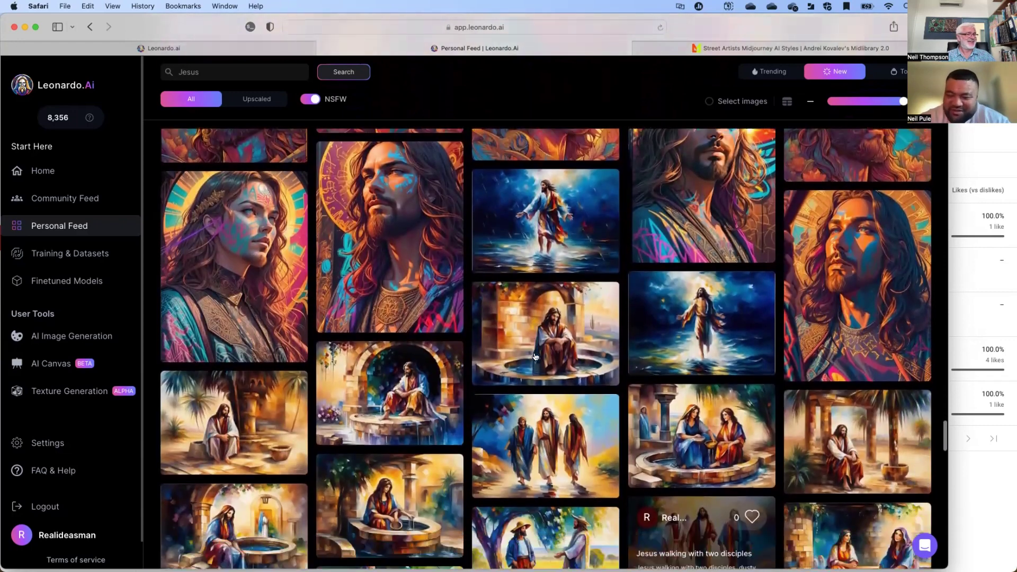
# - Review the nativity colouring-in outlines and their prompts, and the prompt of the woman lying on the floor
pyautogui.scroll(-10, 535, 357)
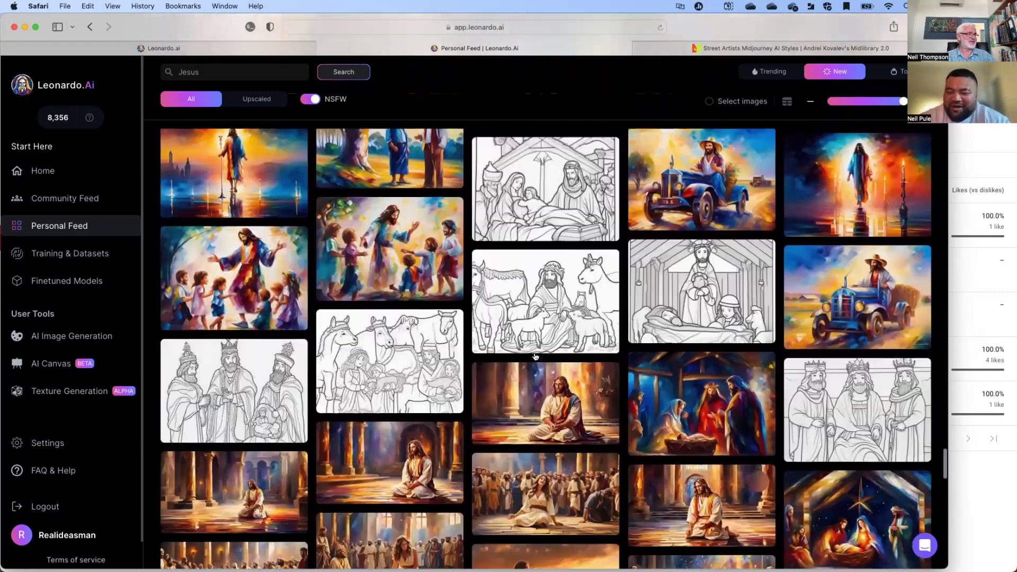
pyautogui.scroll(-2, 535, 356)
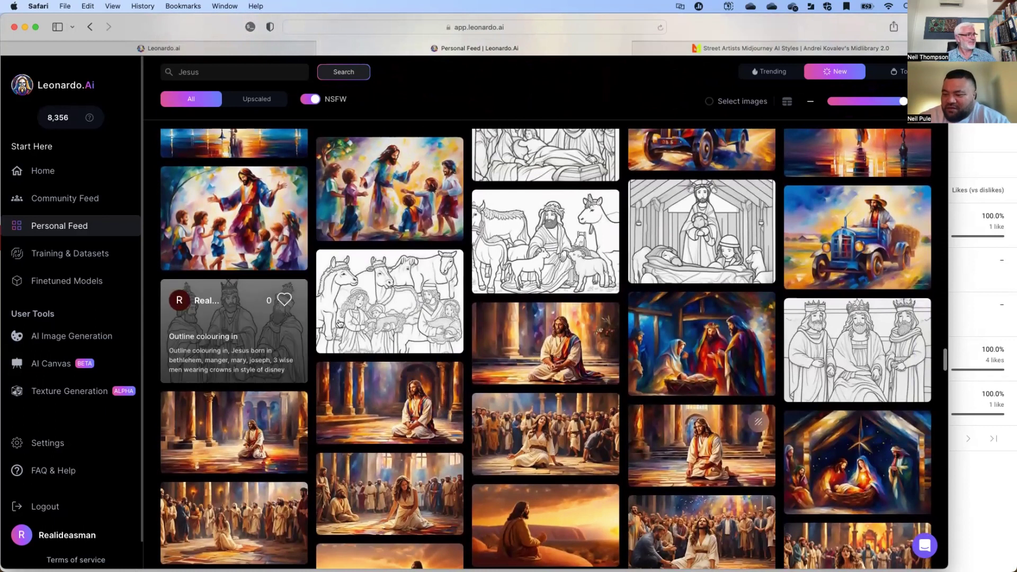
pyautogui.scroll(5, 487, 244)
pyautogui.scroll(-6, 487, 245)
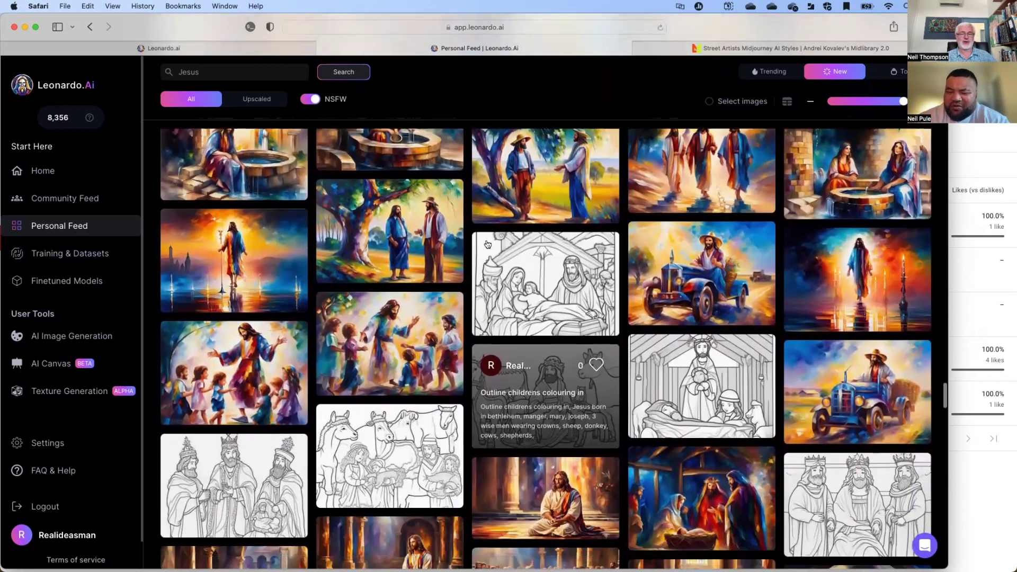
pyautogui.scroll(-3, 487, 244)
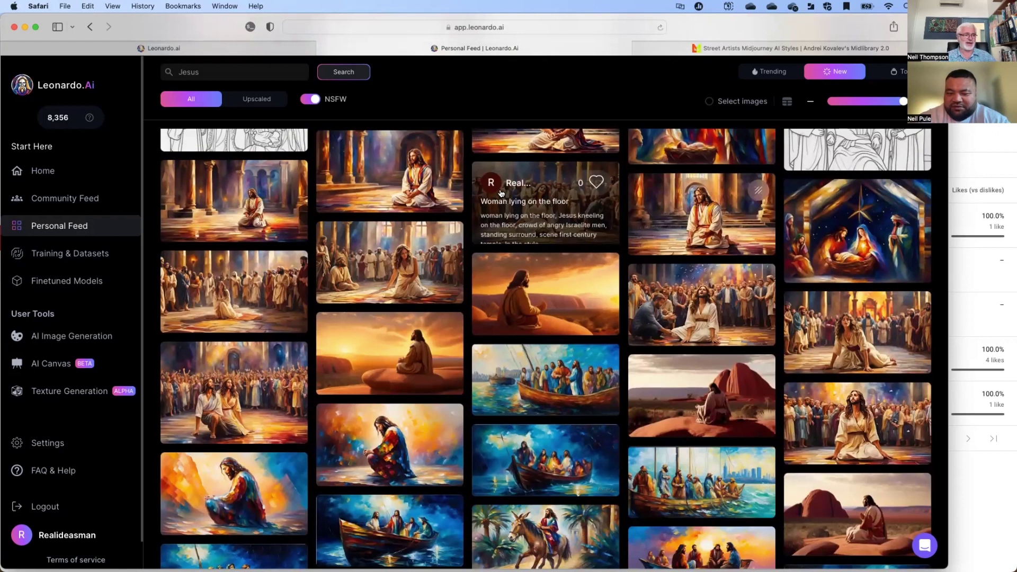
# - Examine the Sydney Harbour posters of Jesus and read their "rethink life" prompts in the style of Leonid Afremov
pyautogui.scroll(-10, 501, 192)
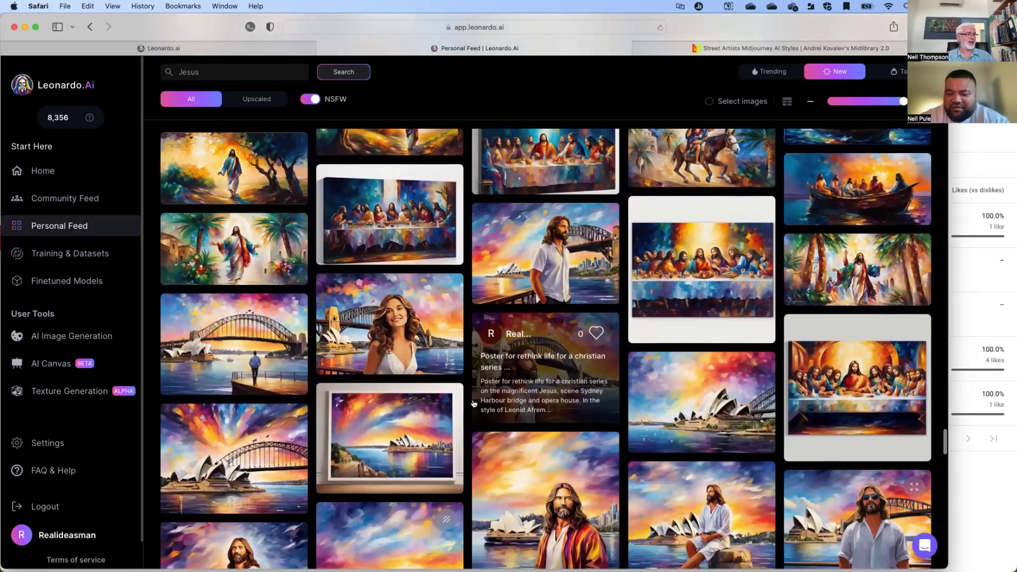
pyautogui.scroll(-1, 474, 404)
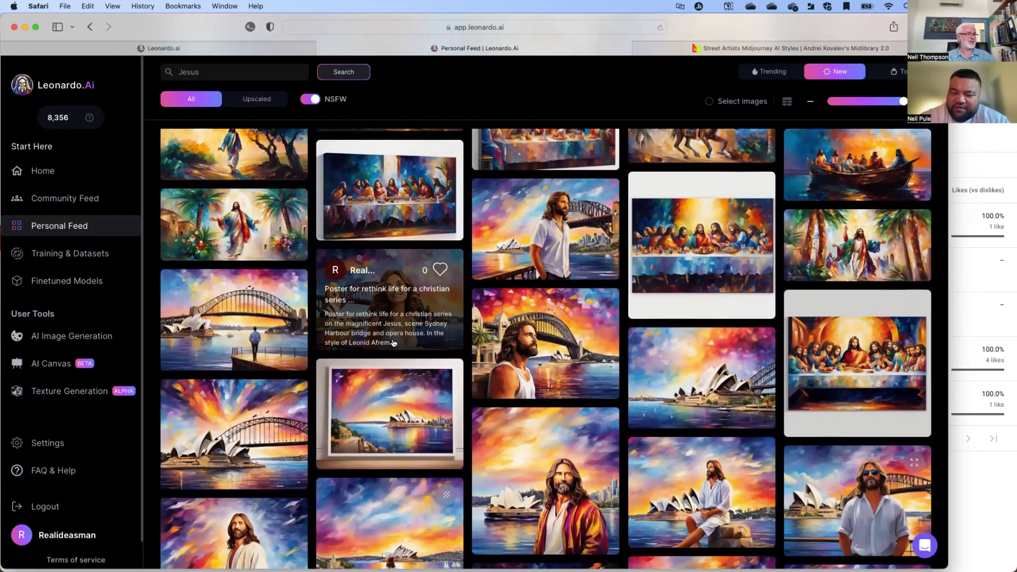
pyautogui.scroll(-5, 399, 341)
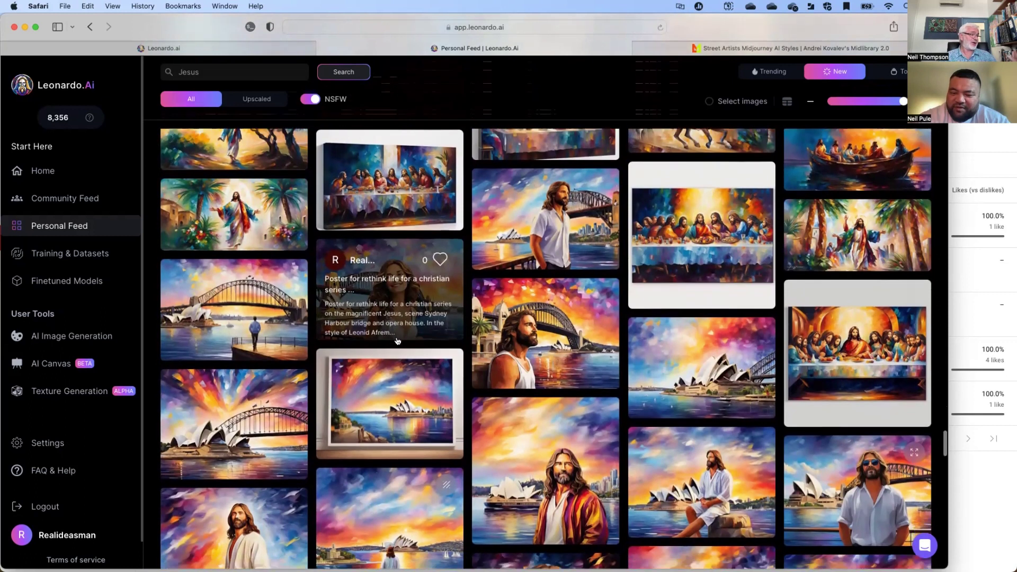
pyautogui.scroll(-1, 399, 341)
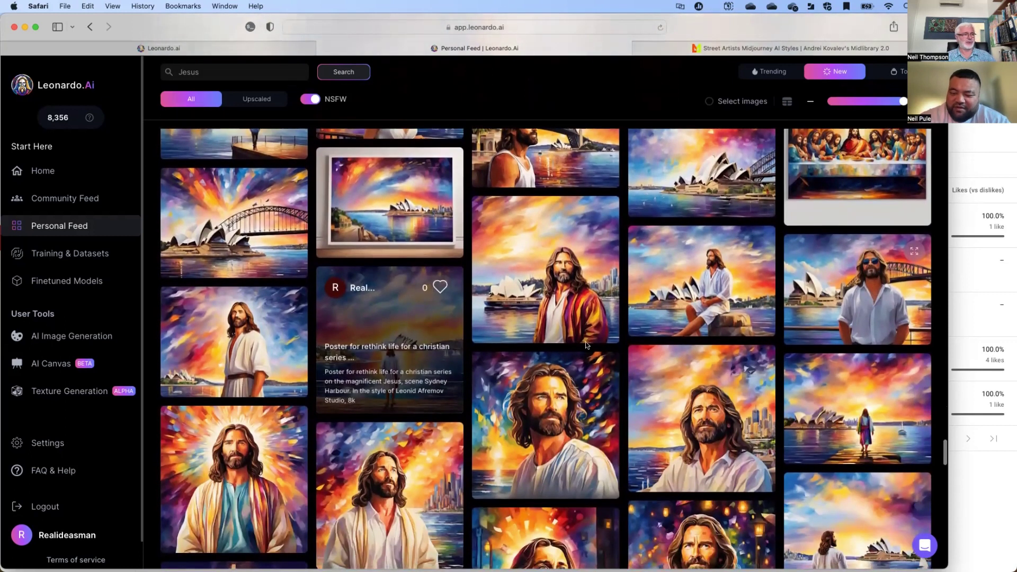
pyautogui.scroll(-5, 550, 383)
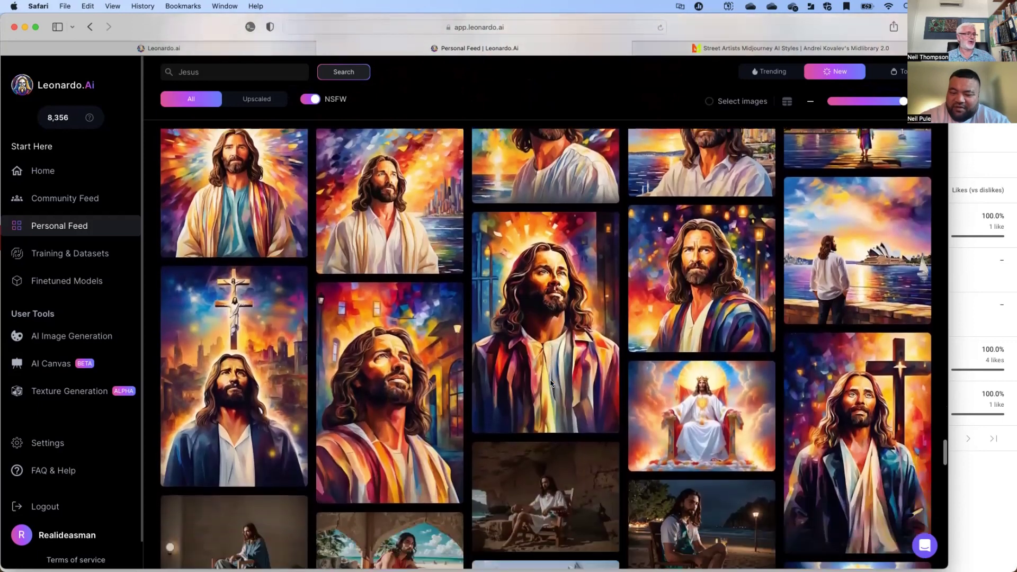
pyautogui.scroll(-7, 551, 383)
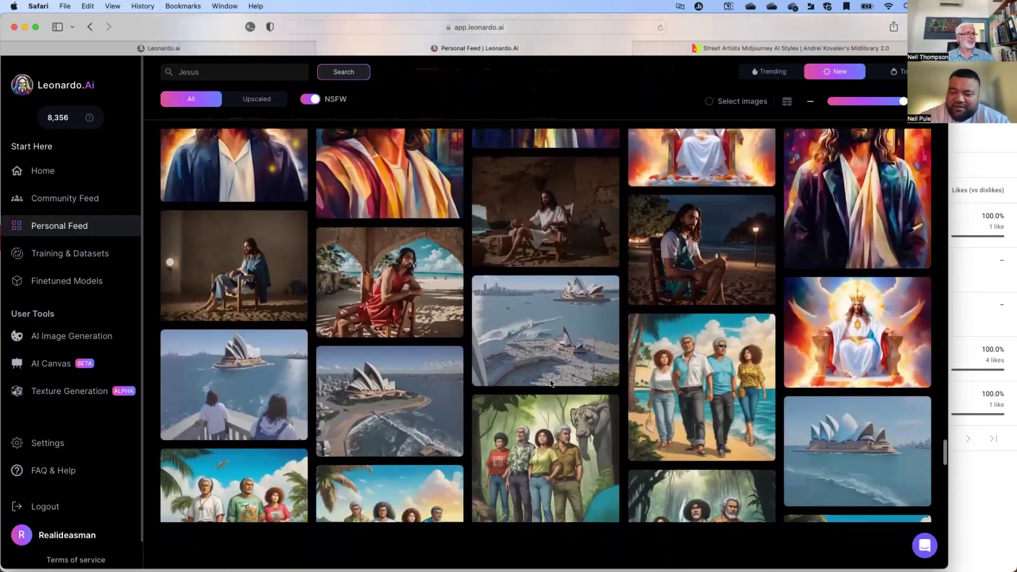
# - View the dusty-road pictures of Jesus in blue robes and read the prompt of the A4 Christian outreach poster
pyautogui.scroll(-5, 550, 383)
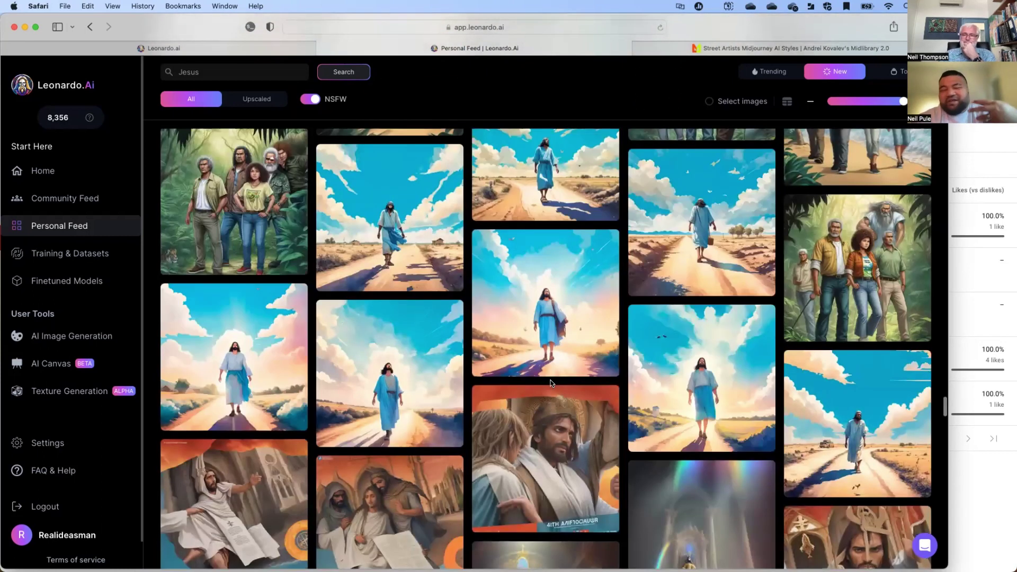
pyautogui.scroll(-2, 551, 383)
pyautogui.scroll(-1, 550, 383)
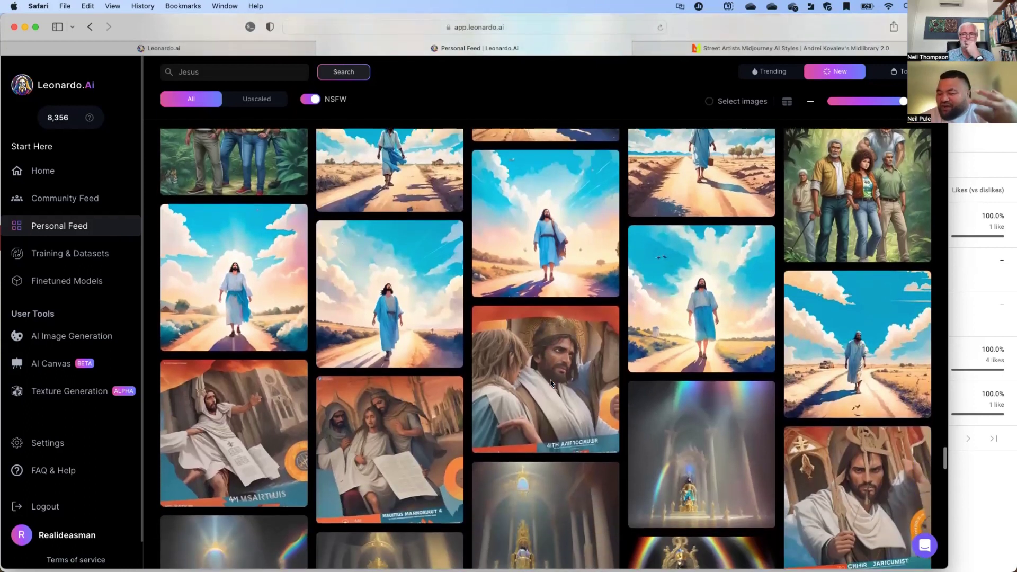
pyautogui.moveTo(550, 383)
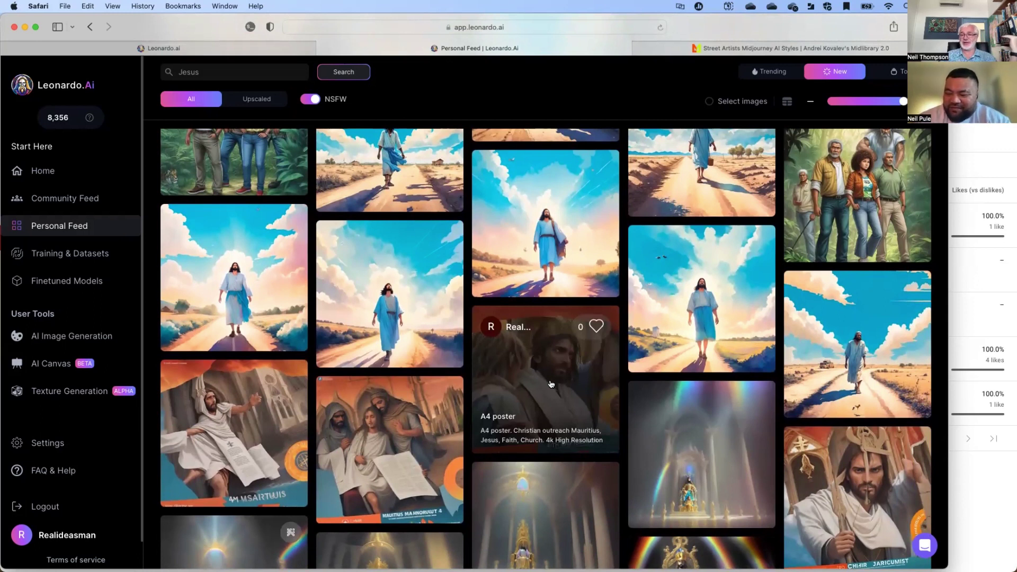
pyautogui.scroll(3, 551, 384)
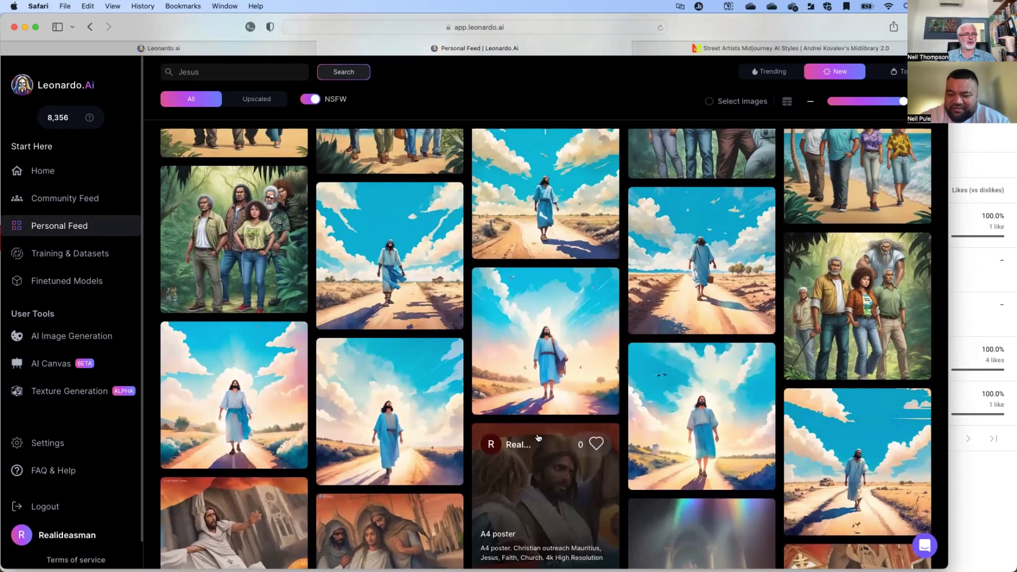
# - Browse the images of Jesus on golden thrones and read the wide-angel prompts describing mystical mist, crown and surrounding angels
pyautogui.scroll(-1, 535, 433)
pyautogui.scroll(-4, 535, 433)
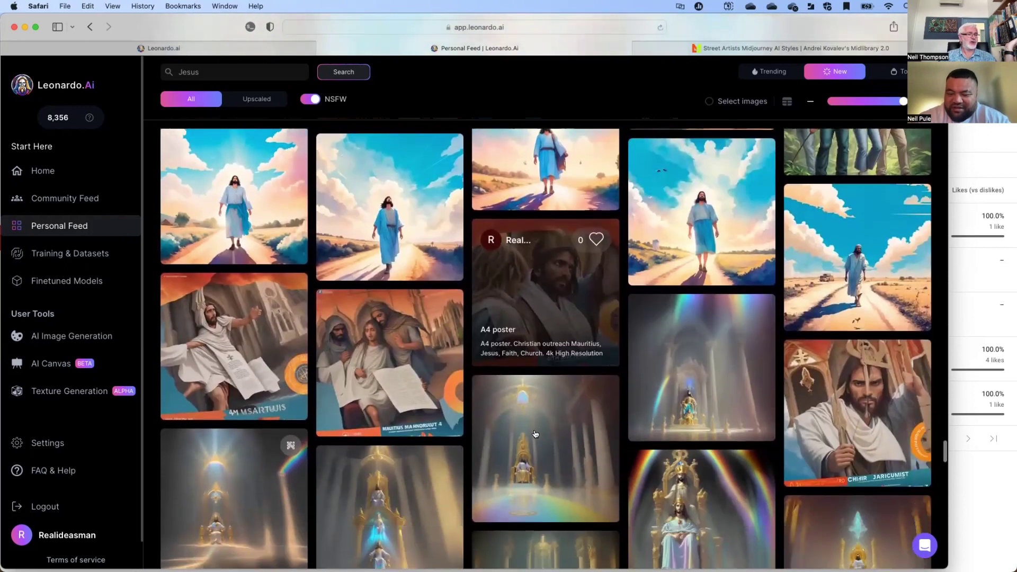
pyautogui.scroll(-5, 534, 433)
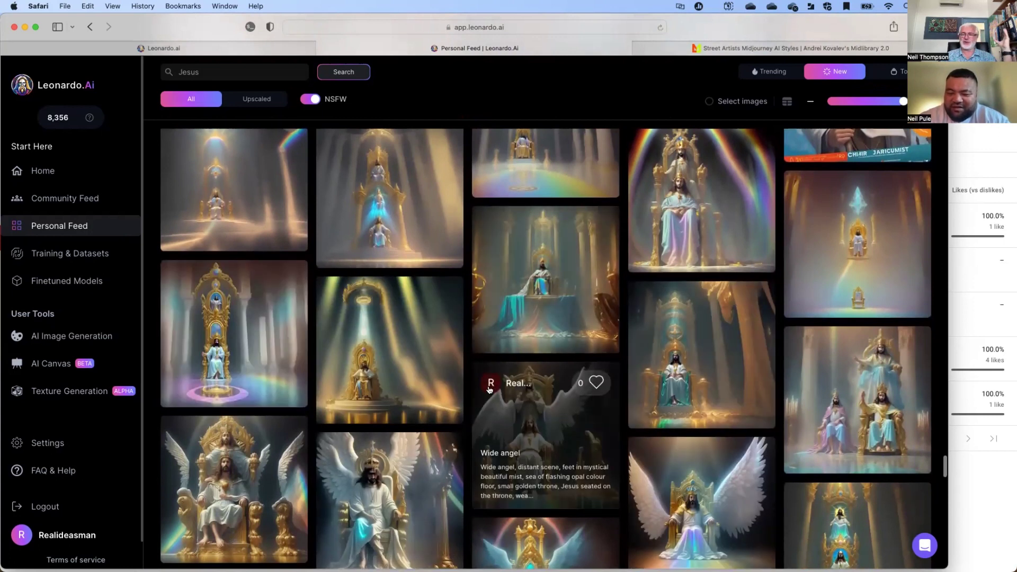
pyautogui.scroll(-5, 489, 390)
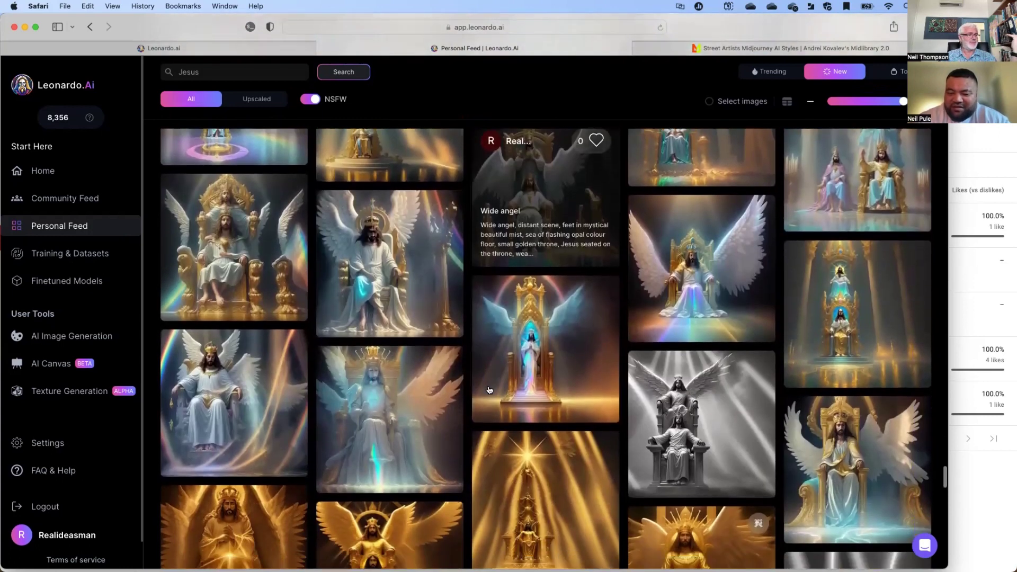
pyautogui.scroll(-1, 489, 389)
pyautogui.scroll(-3, 489, 390)
pyautogui.scroll(2, 489, 390)
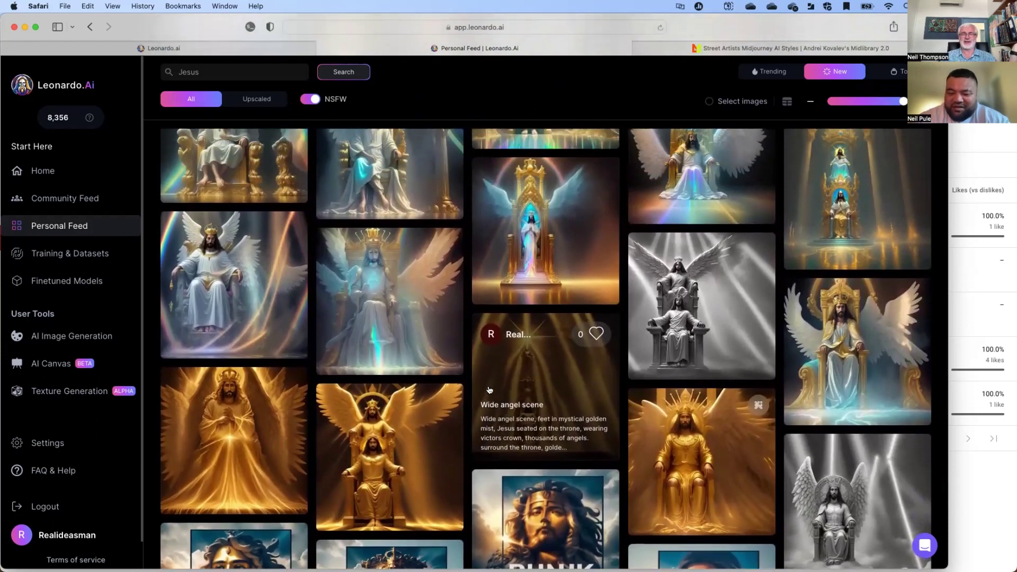
# - Look over the lettered portrait posters of Jesus, the pearly gates of heaven pictures with their prompt, and the crowd scenes
pyautogui.scroll(-10, 489, 389)
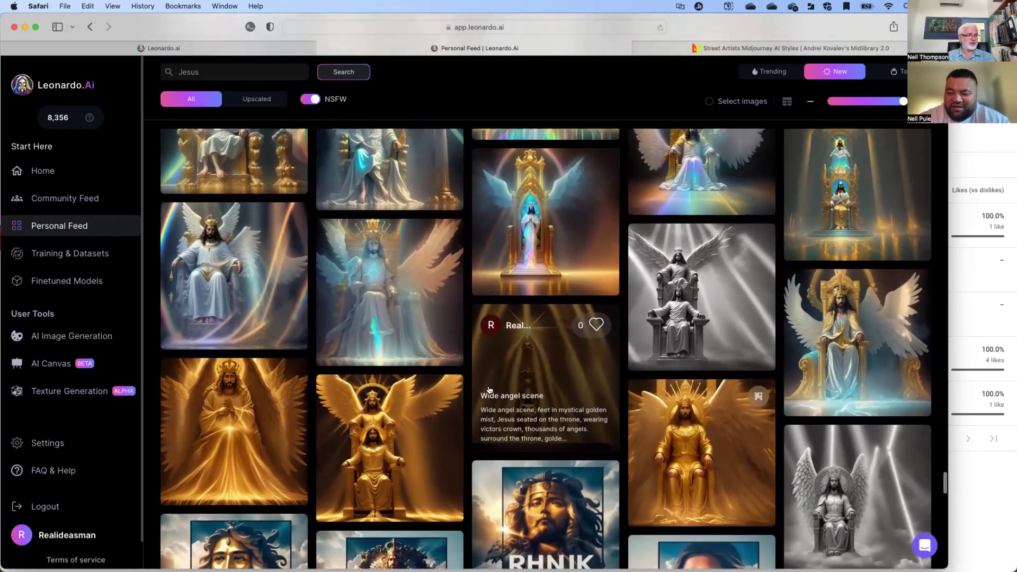
pyautogui.scroll(-1, 489, 390)
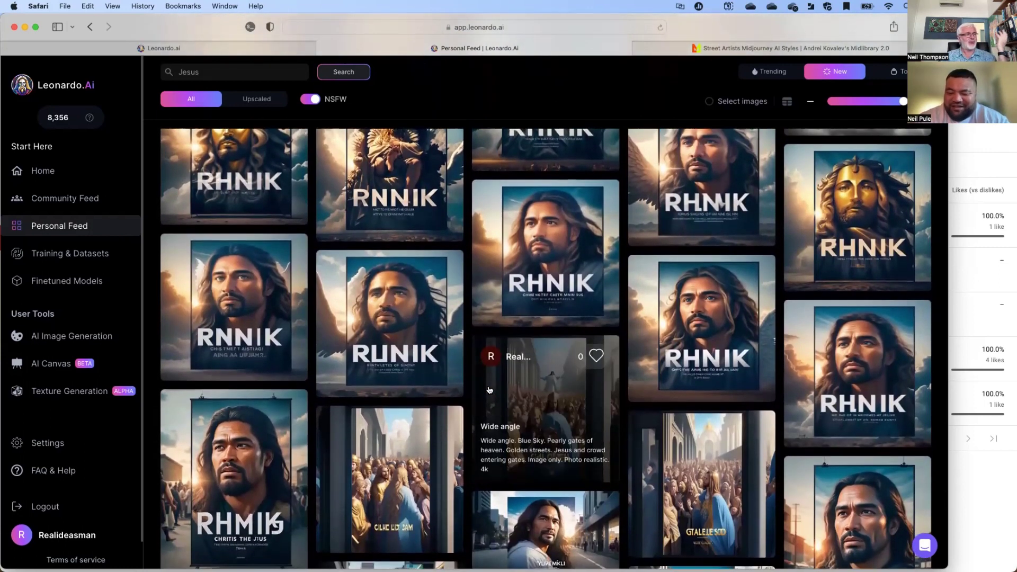
pyautogui.scroll(3, 489, 390)
pyautogui.scroll(-6, 490, 389)
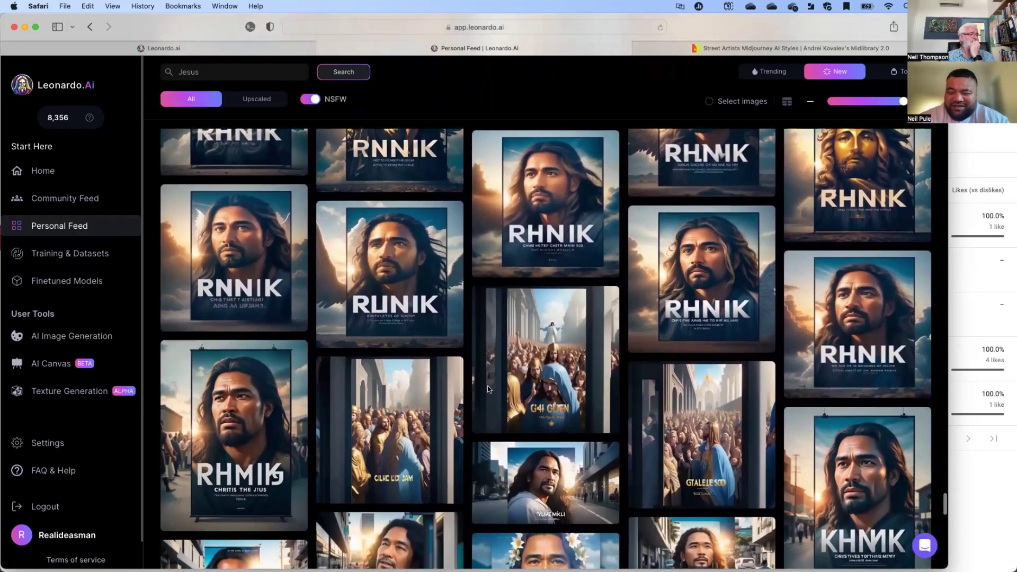
pyautogui.scroll(-15, 487, 389)
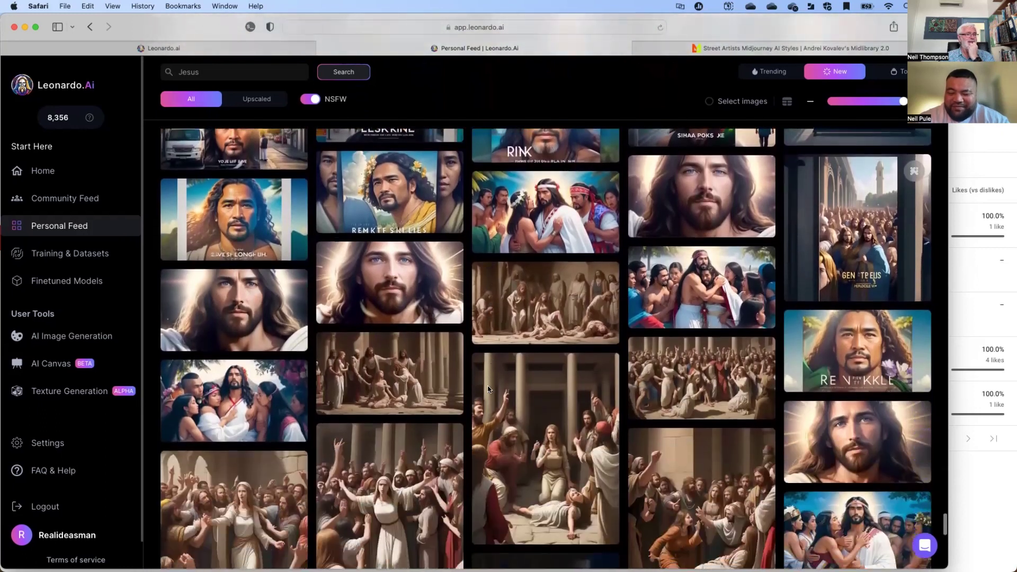
pyautogui.scroll(-4, 488, 389)
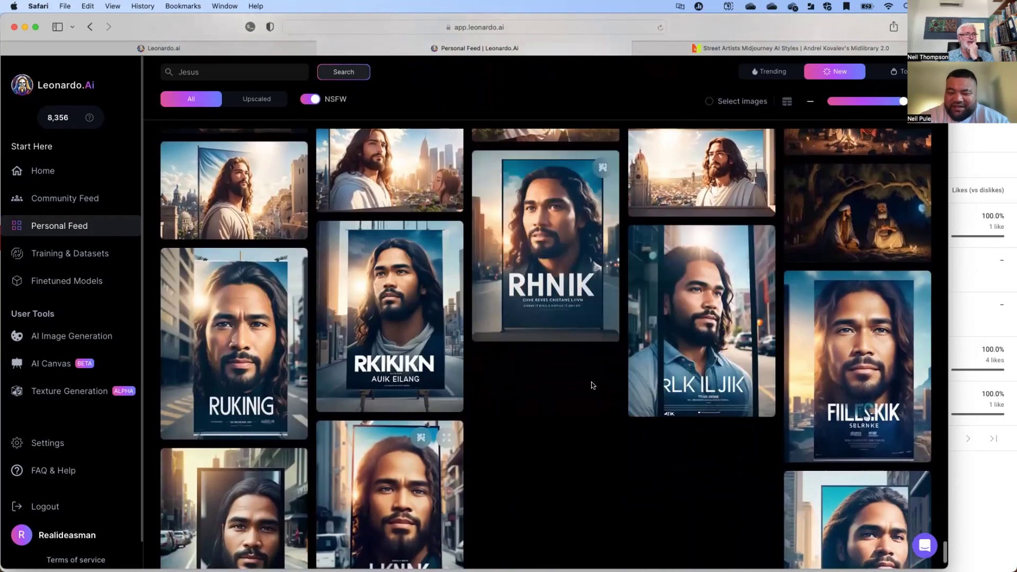
# - Compare the city-street posters of a Samoan-looking Jesus at the end of the feed, including their garbled title lettering
pyautogui.scroll(-2, 577, 399)
pyautogui.scroll(1, 577, 401)
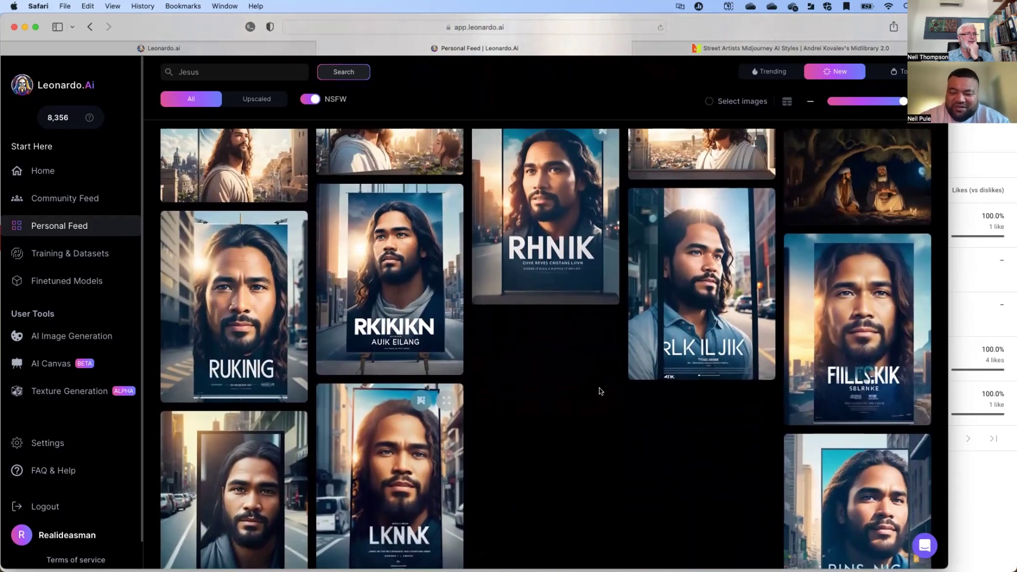
pyautogui.moveTo(703, 273)
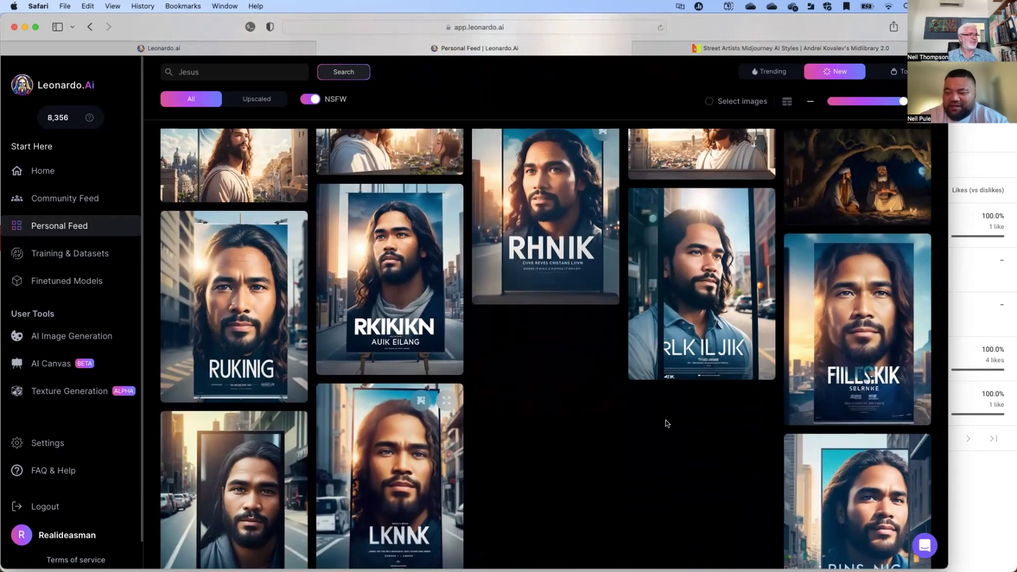
pyautogui.moveTo(415, 474)
pyautogui.scroll(-3, 365, 442)
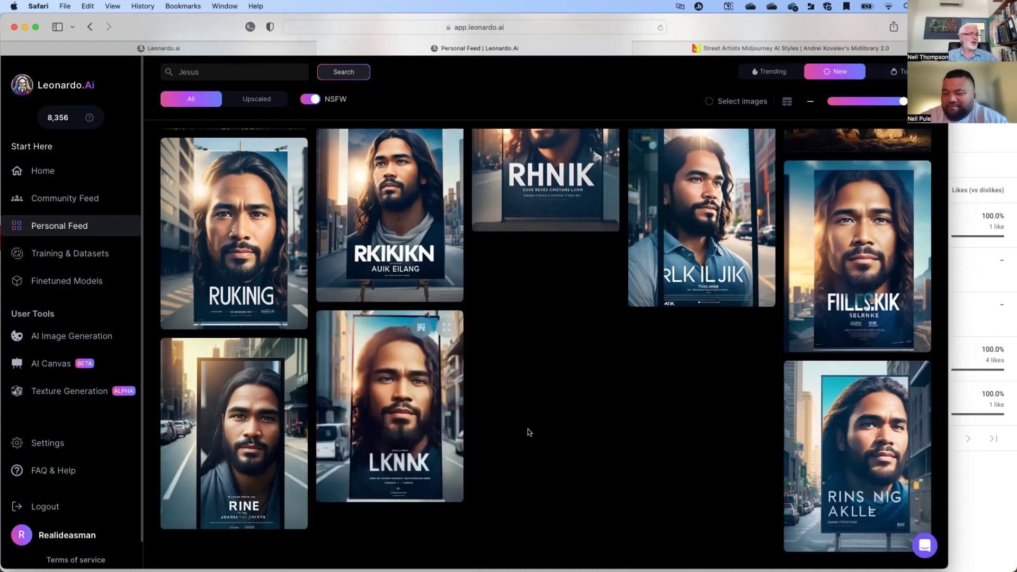
pyautogui.moveTo(392, 377)
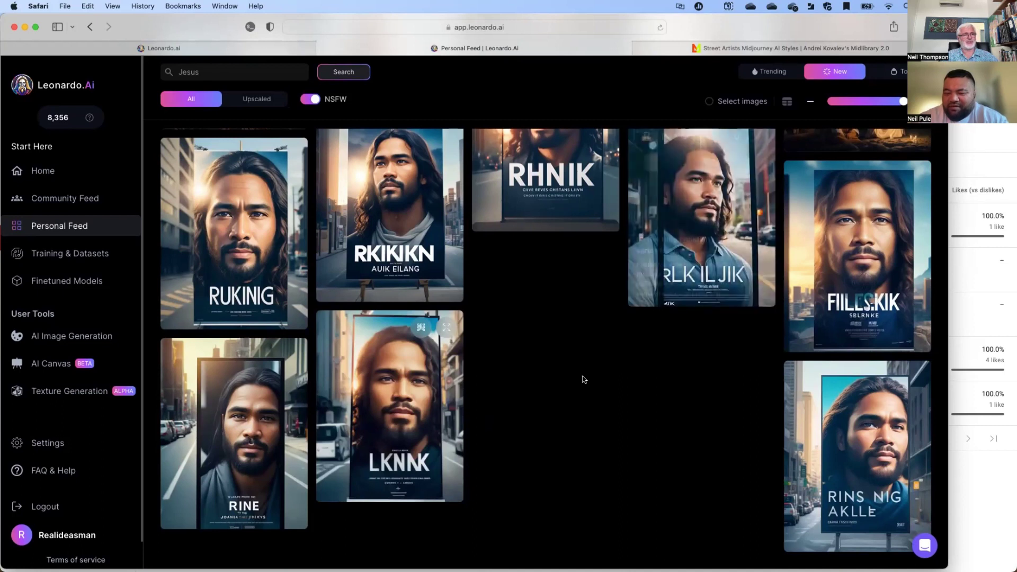
pyautogui.scroll(2, 579, 387)
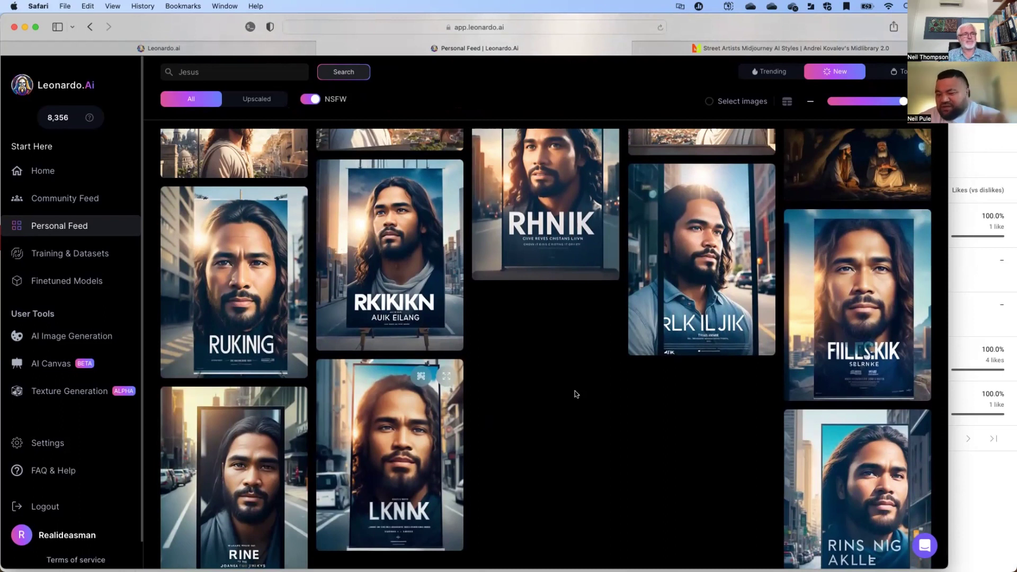
# - Open the details of the "LKNNK" poster, highlight RETHINK LIFE in its prompt to compare with the lettering, and close the details
pyautogui.click(371, 440)
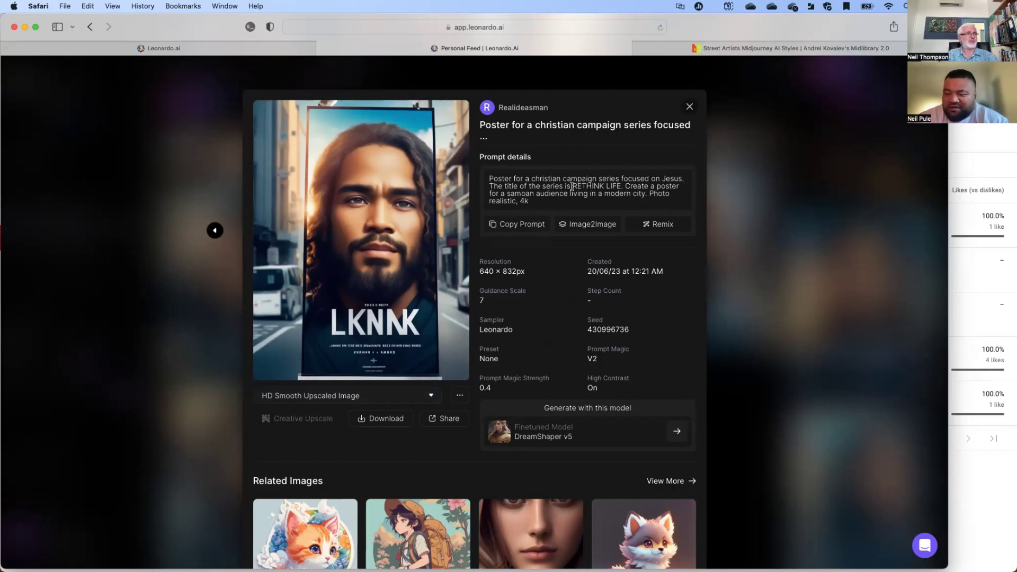
pyautogui.moveTo(571, 183); pyautogui.dragTo(623, 182)
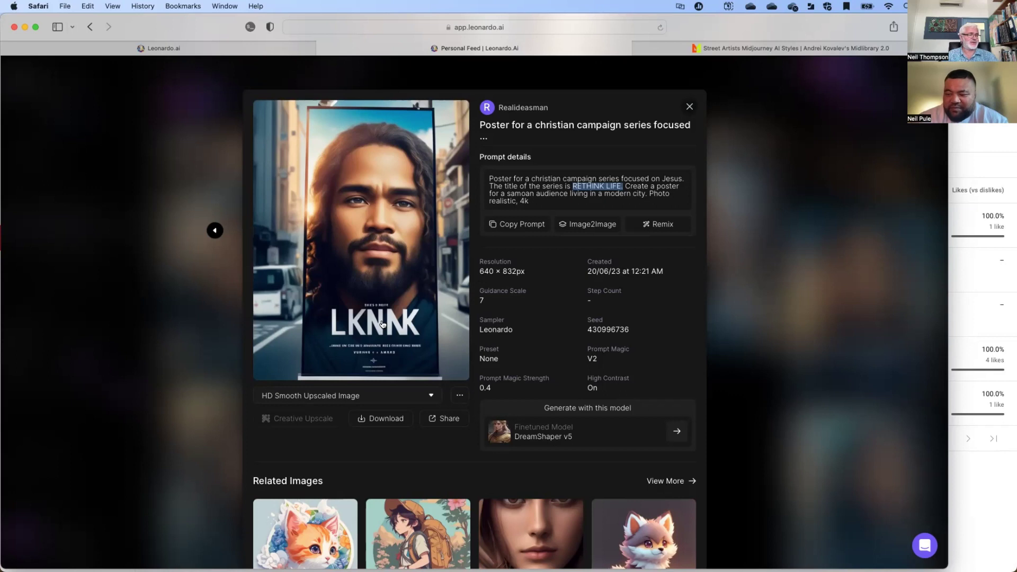
pyautogui.scroll(-2, 381, 324)
pyautogui.scroll(2, 379, 344)
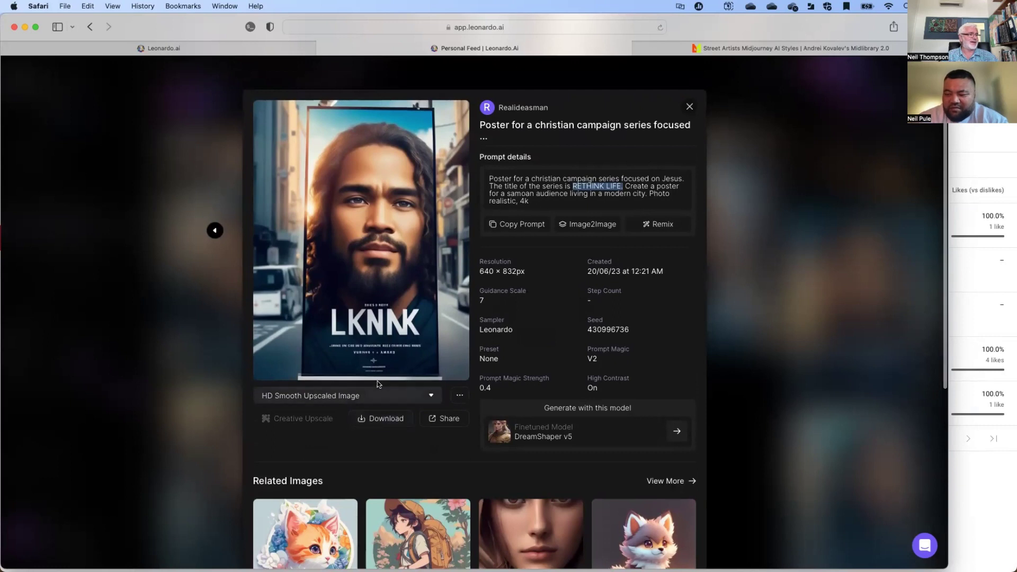
pyautogui.click(688, 108)
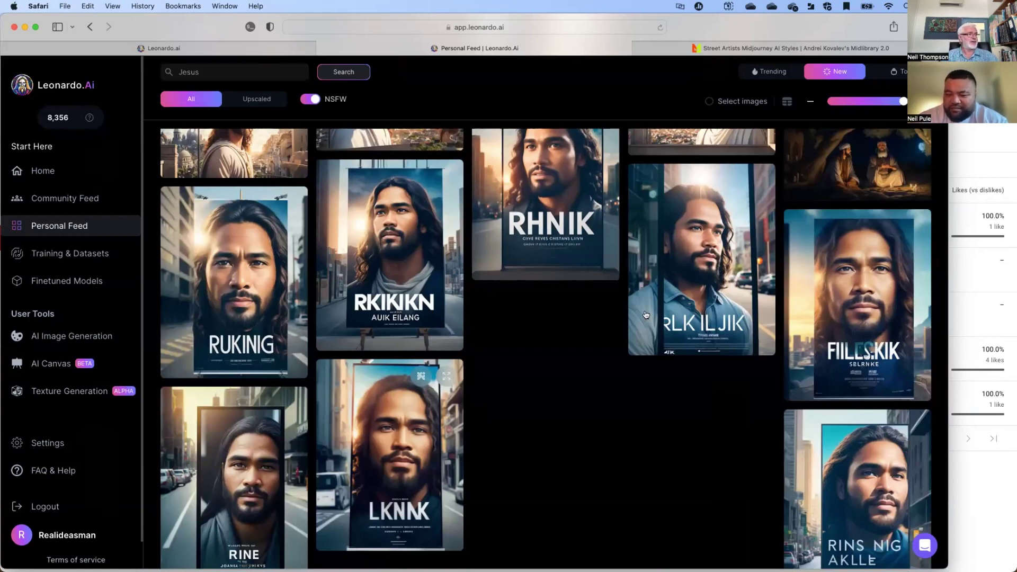
# - Search the personal feed for "dog" and look through the dog pictures and the "Duckling talking to a dog" prompt
pyautogui.moveTo(205, 67); pyautogui.dragTo(146, 68)
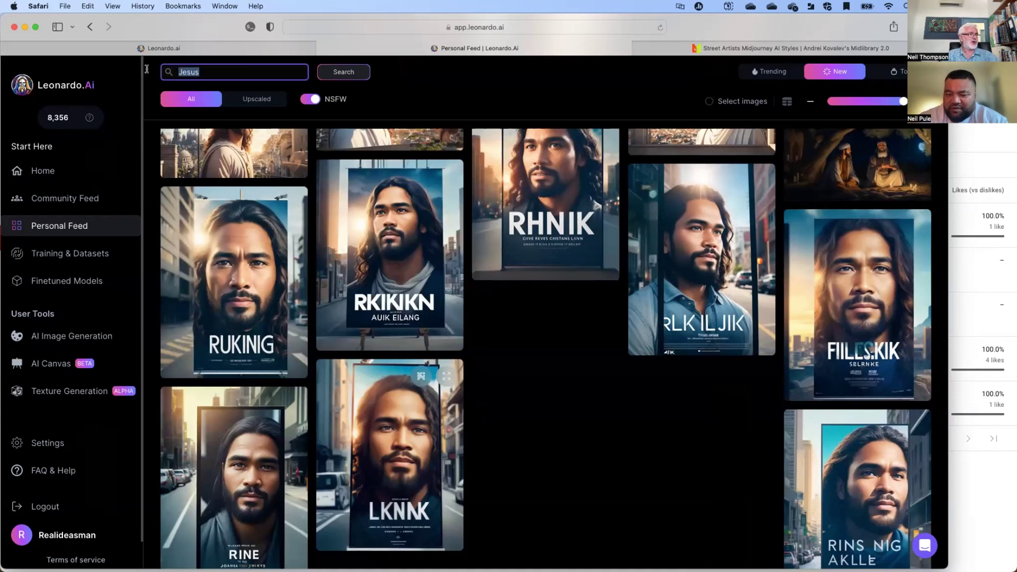
pyautogui.write('dog')
pyautogui.press('Return')
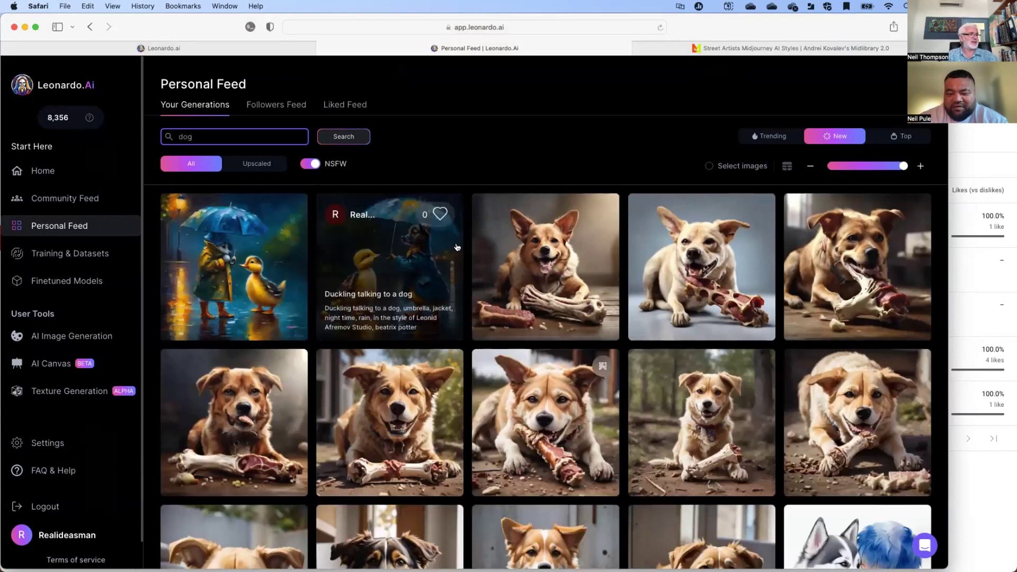
pyautogui.scroll(-7, 403, 211)
pyautogui.scroll(-6, 457, 248)
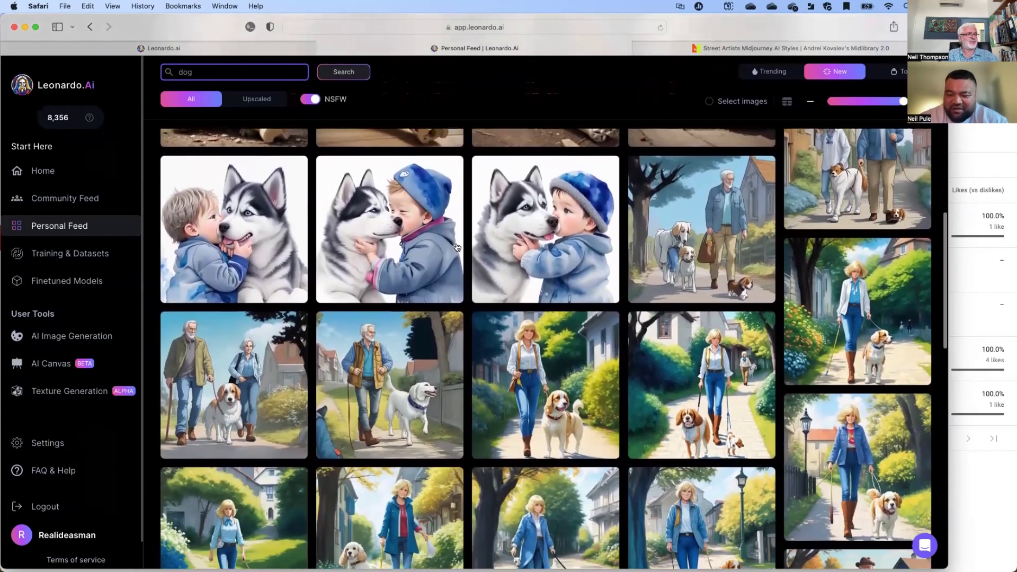
pyautogui.scroll(-8, 457, 247)
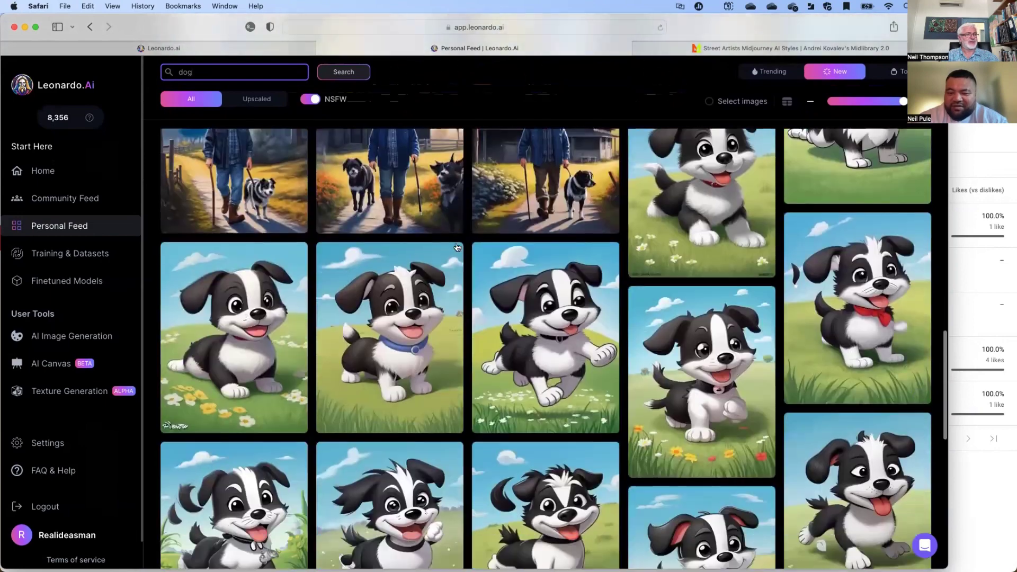
pyautogui.scroll(20, 457, 247)
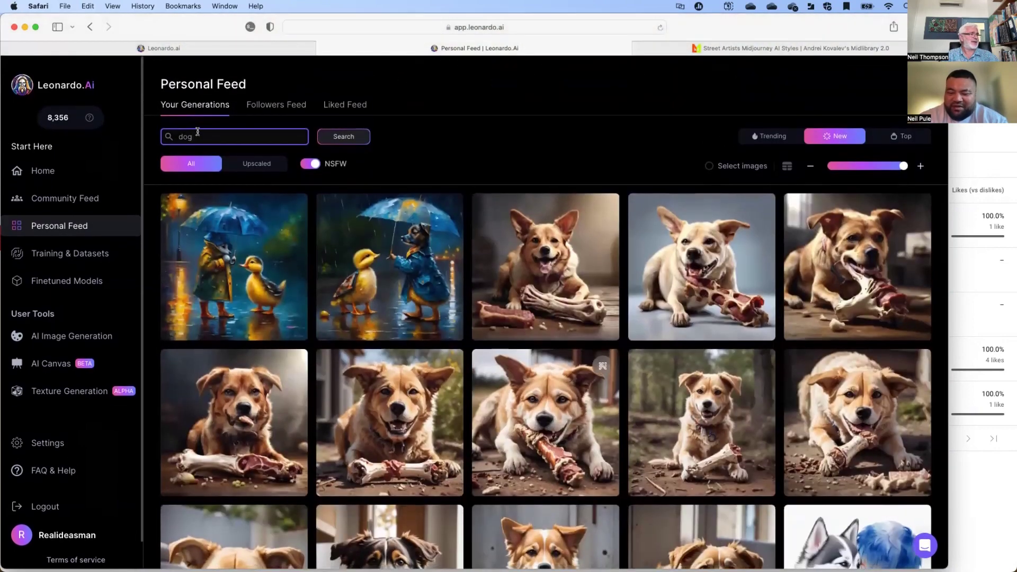
pyautogui.scroll(-1, 197, 132)
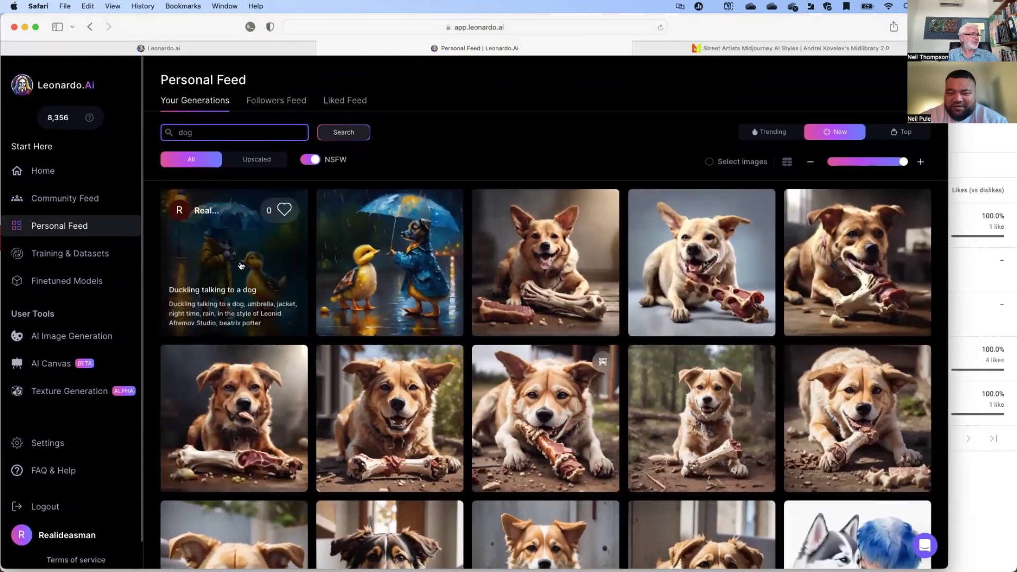
# - Search the personal feed for "duckling" and look through the whole series of duckling paintings
pyautogui.moveTo(194, 132); pyautogui.dragTo(147, 129)
pyautogui.write('duckling')
pyautogui.press('Return')
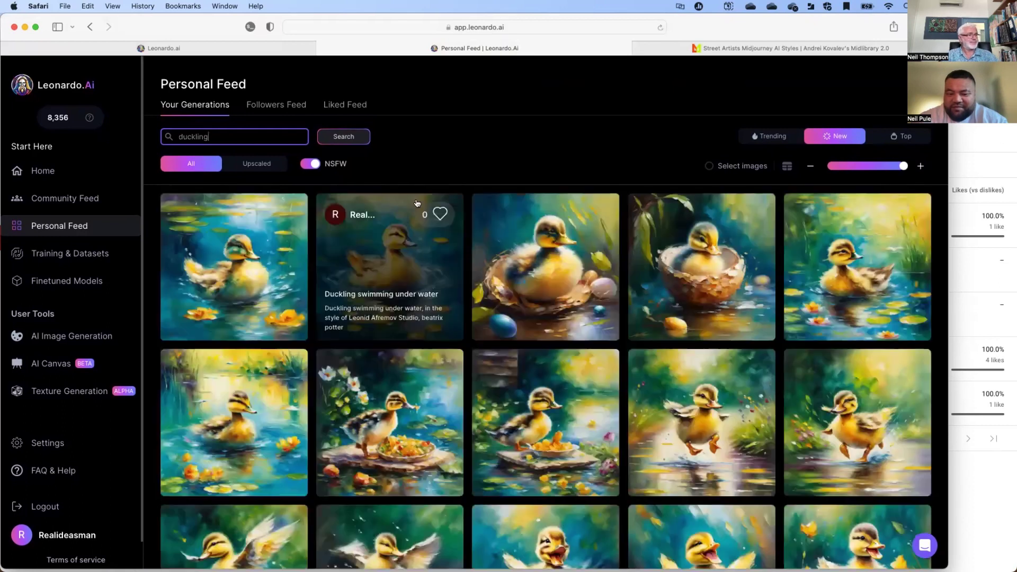
pyautogui.scroll(-5, 402, 171)
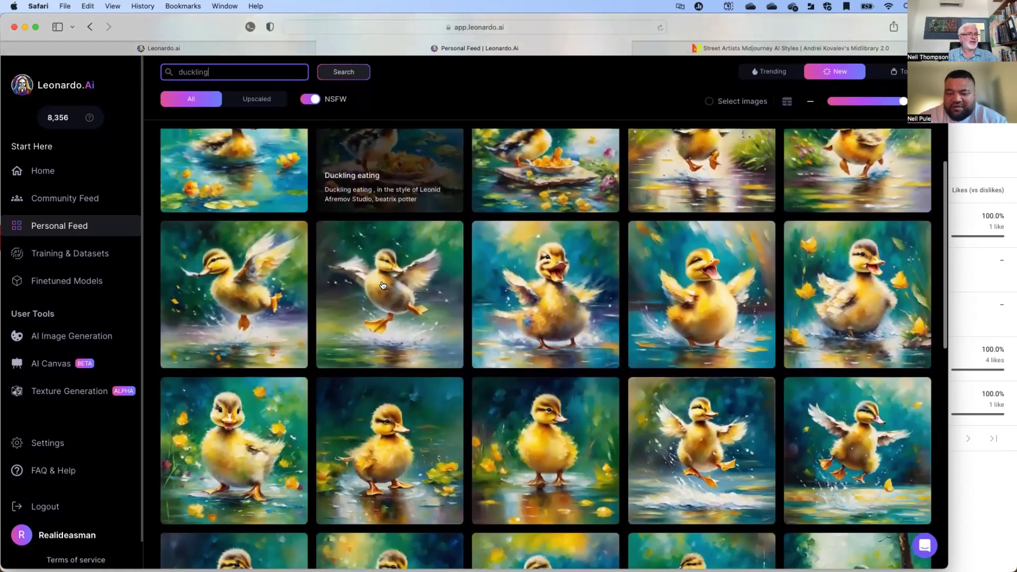
pyautogui.scroll(-8, 382, 286)
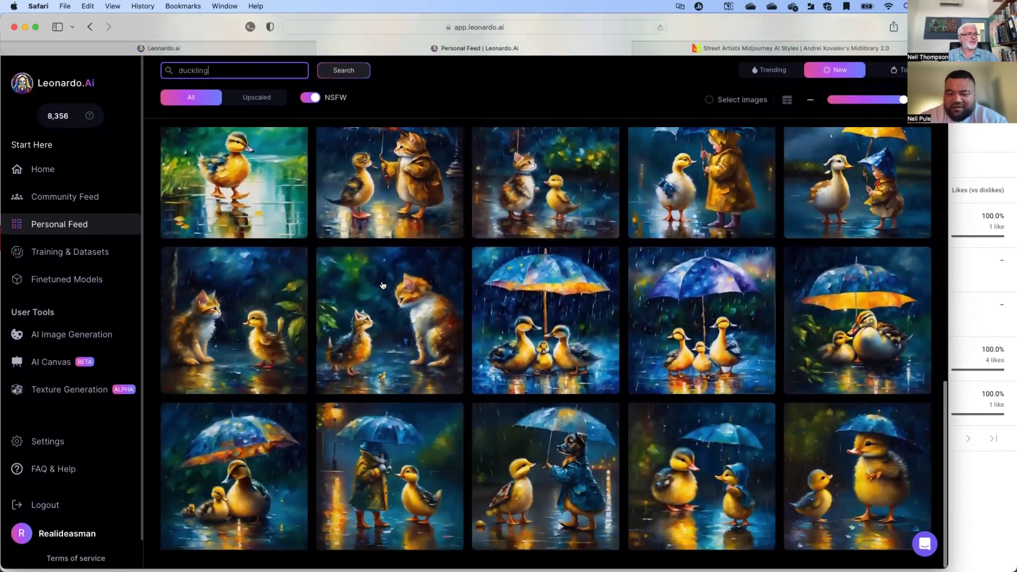
pyautogui.scroll(3, 382, 286)
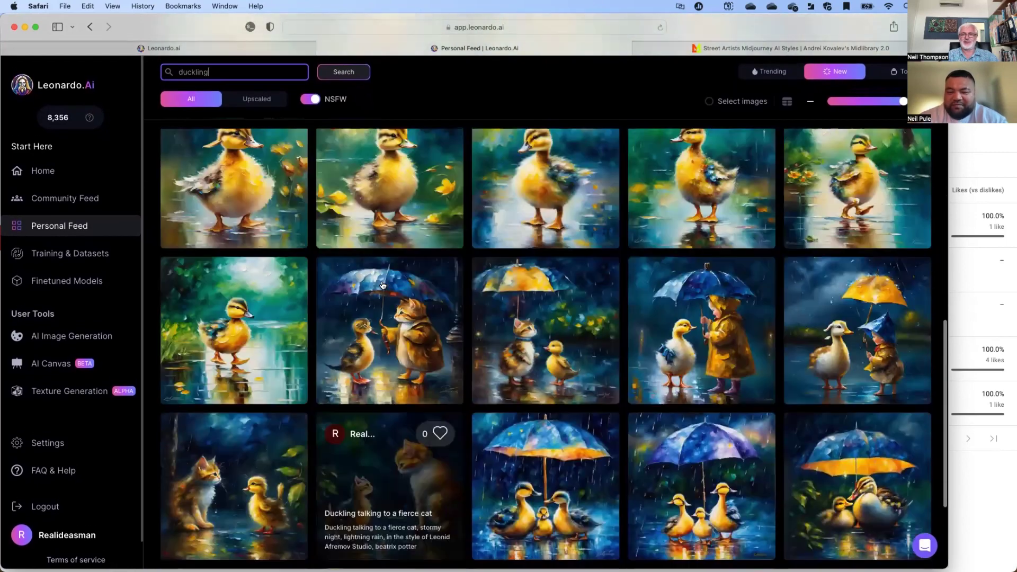
pyautogui.scroll(15, 382, 286)
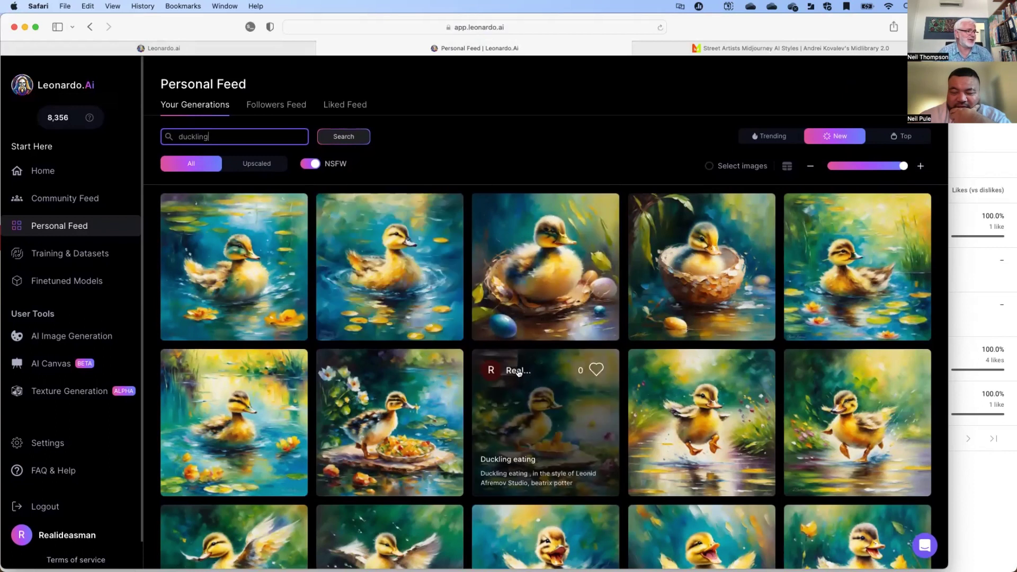
# - Read the laughing, jumping and rainy-night duckling prompts in the style of Leonid Afremov Studio and Beatrix Potter, and rerun the duckling search
pyautogui.scroll(-5, 403, 450)
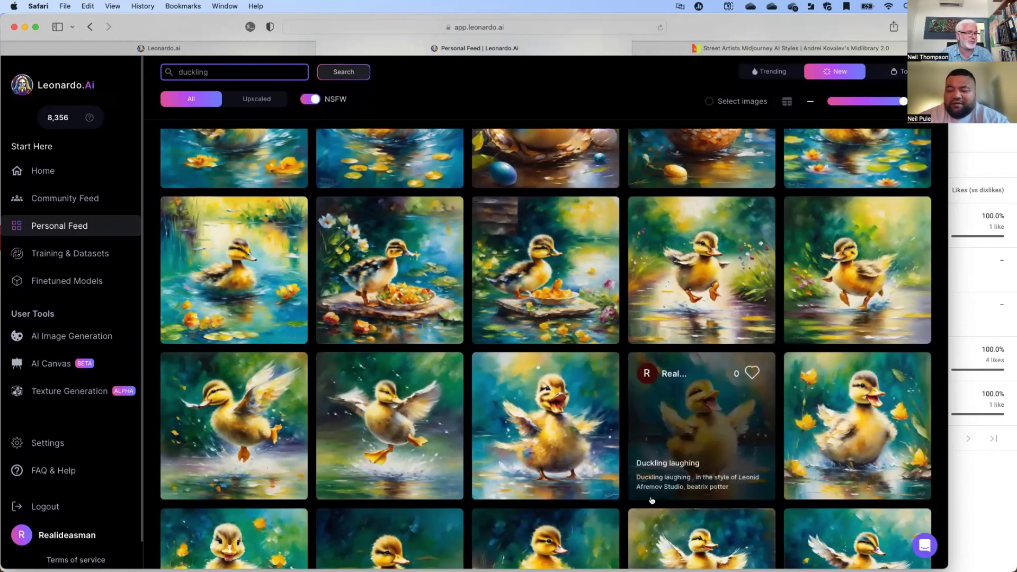
pyautogui.scroll(-1, 642, 500)
pyautogui.scroll(-10, 643, 500)
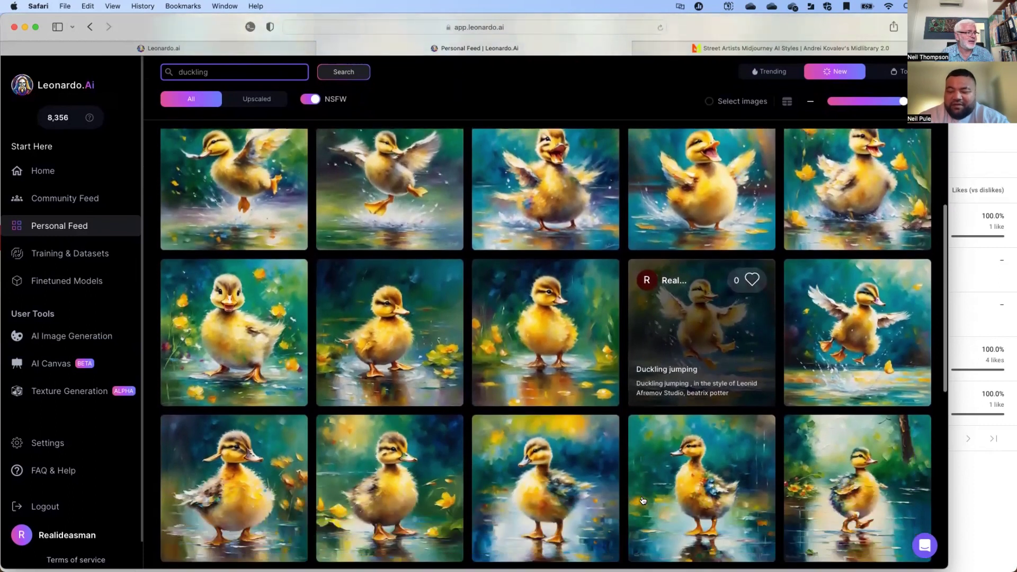
pyautogui.scroll(-3, 643, 500)
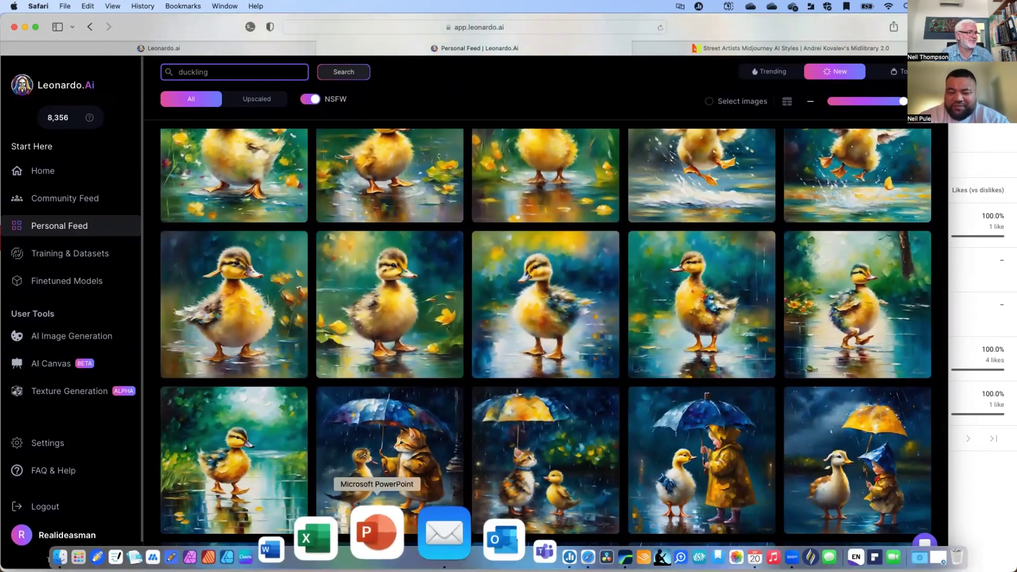
pyautogui.scroll(-8, 530, 529)
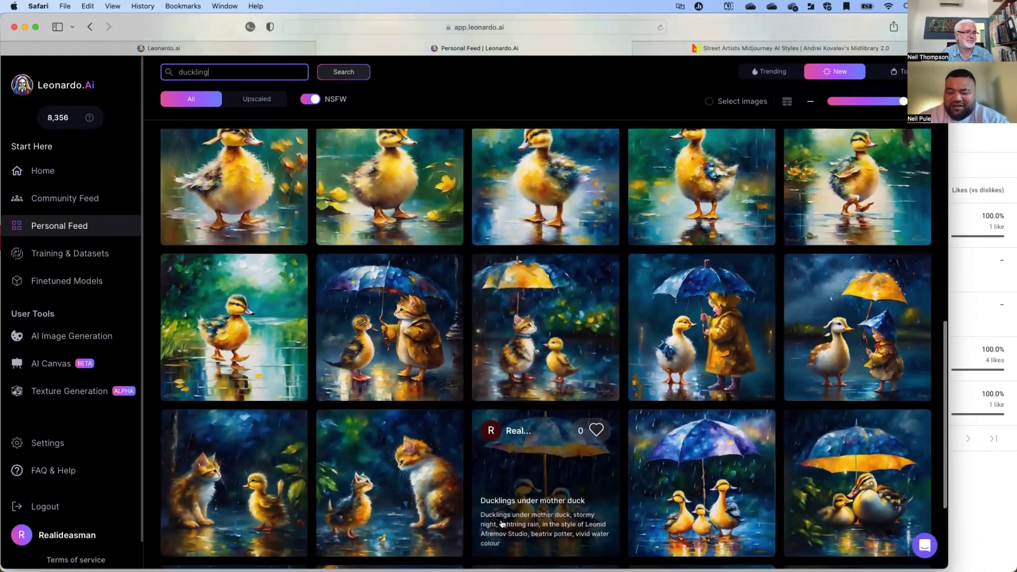
pyautogui.scroll(-3, 502, 524)
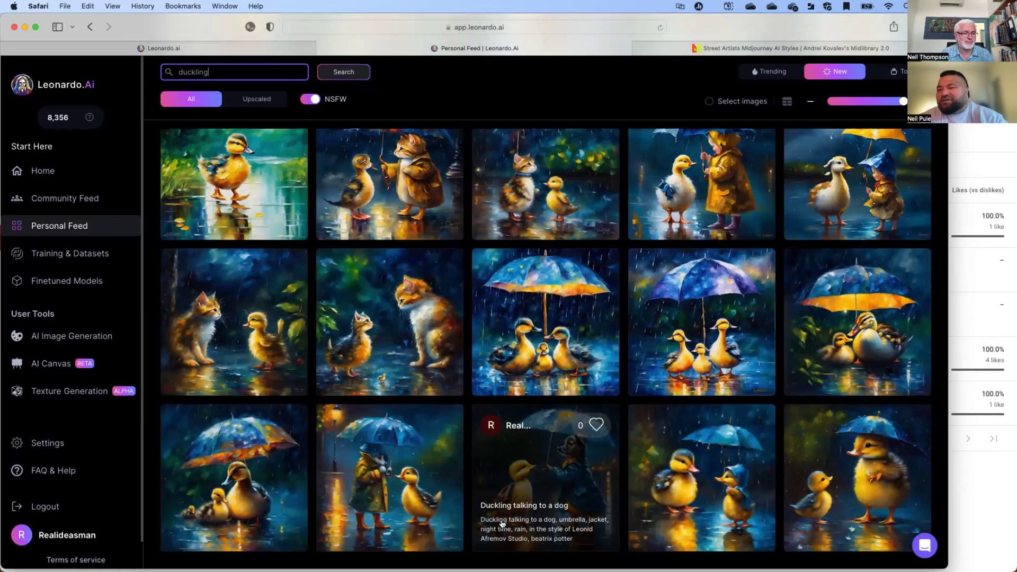
pyautogui.press('Return')
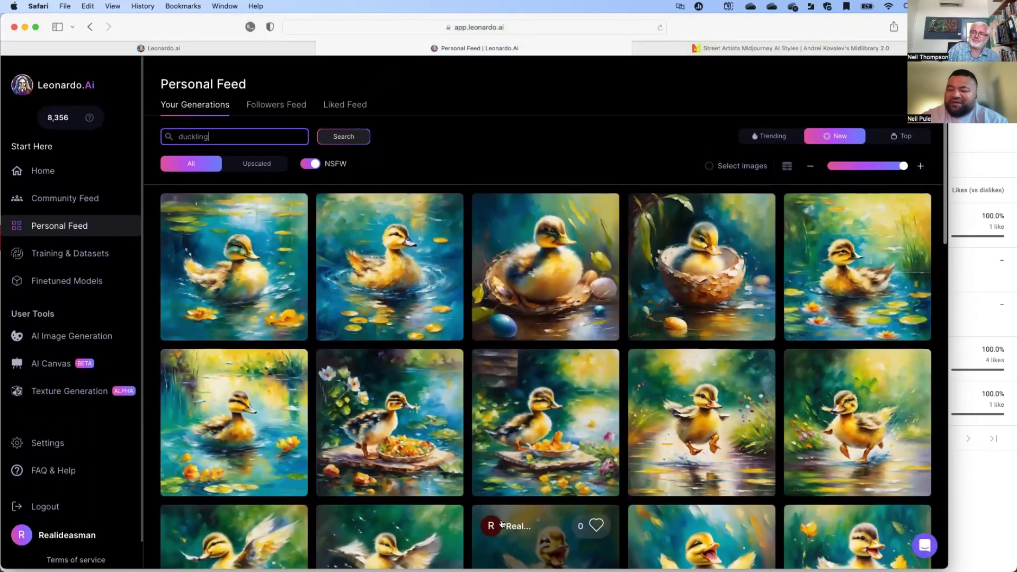